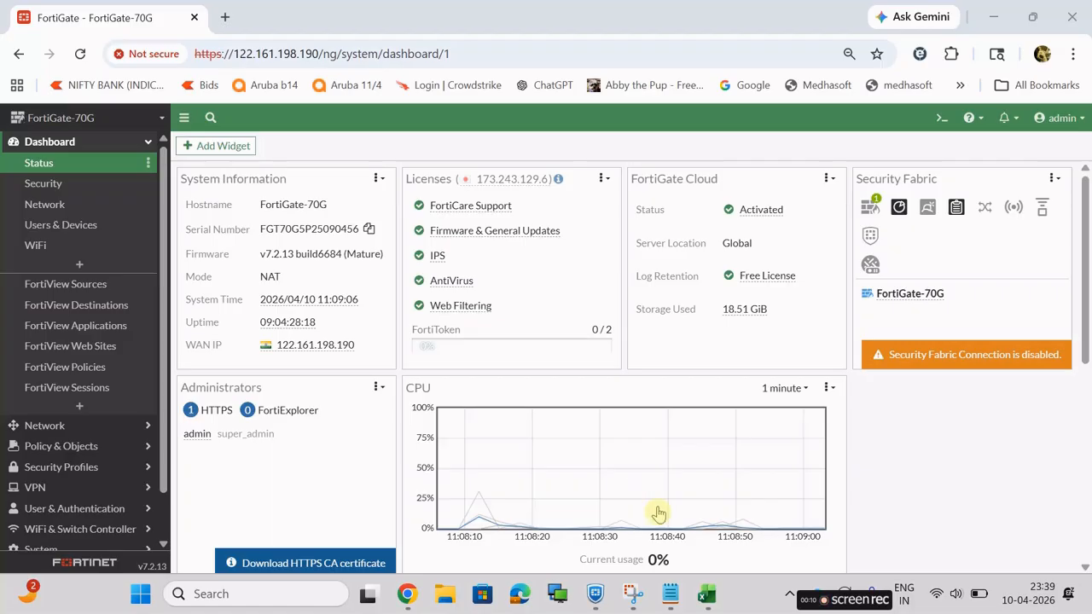
Switch to Notepad and review the outline items from user and user group configuration through FortiClient VPN configuration.
click(670, 594)
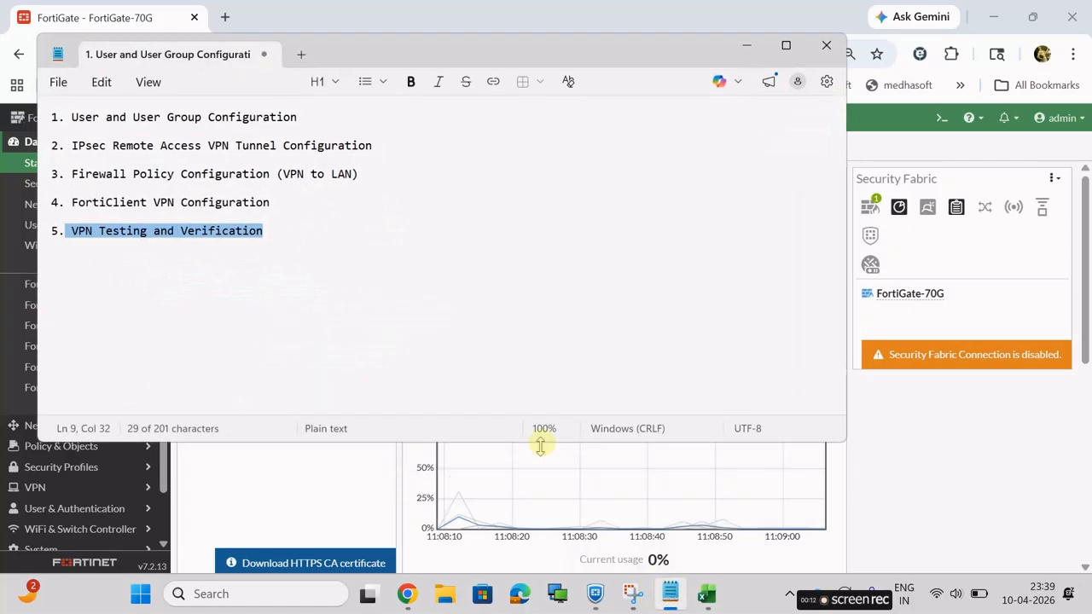
click(320, 118)
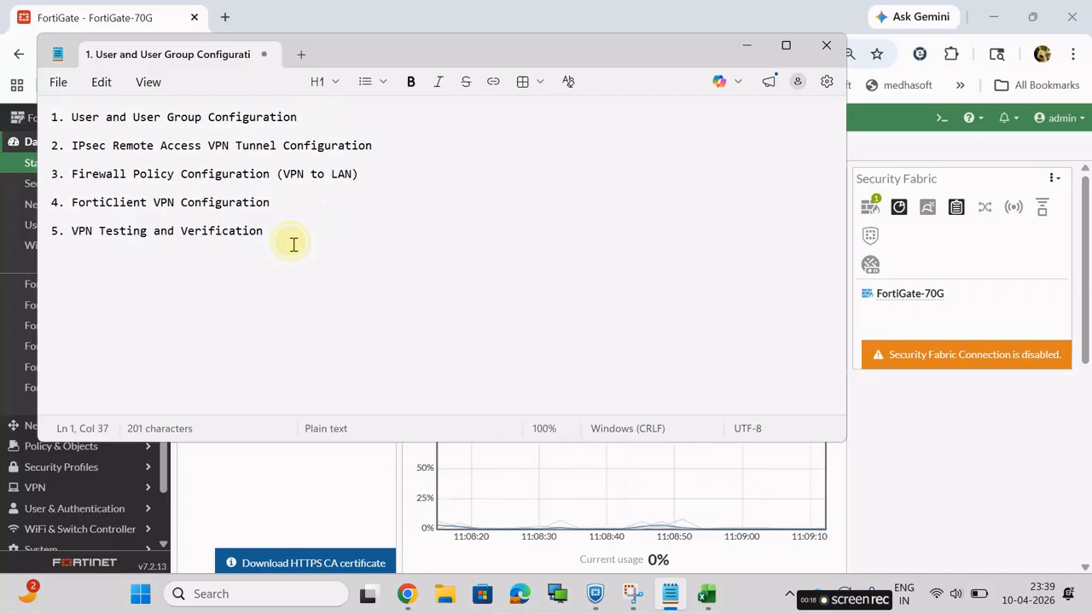
drag(292, 244, 43, 147)
click(390, 286)
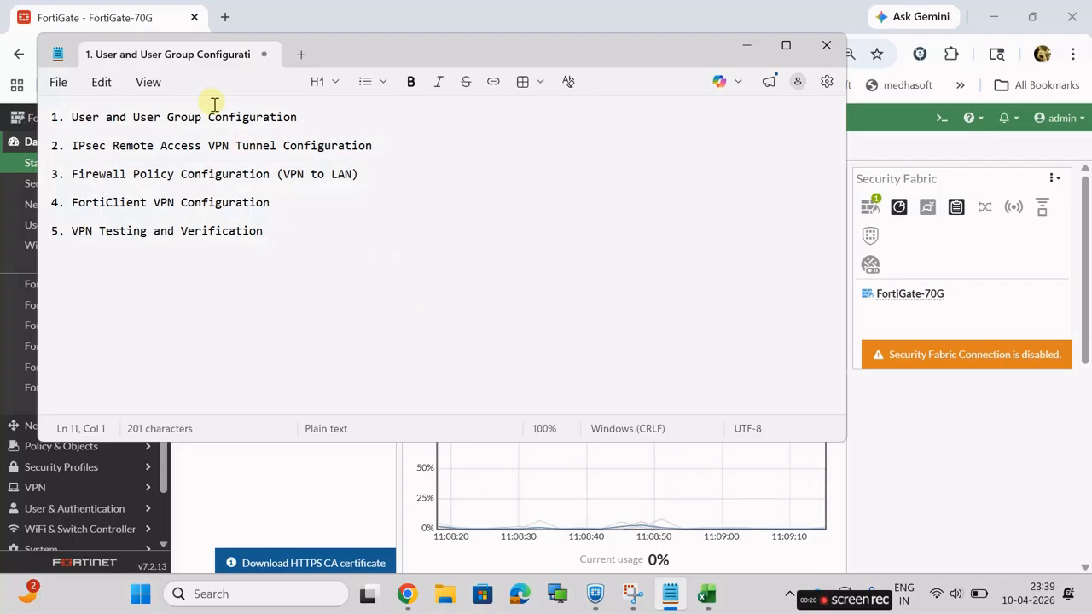
drag(307, 116, 54, 136)
drag(378, 146, 70, 145)
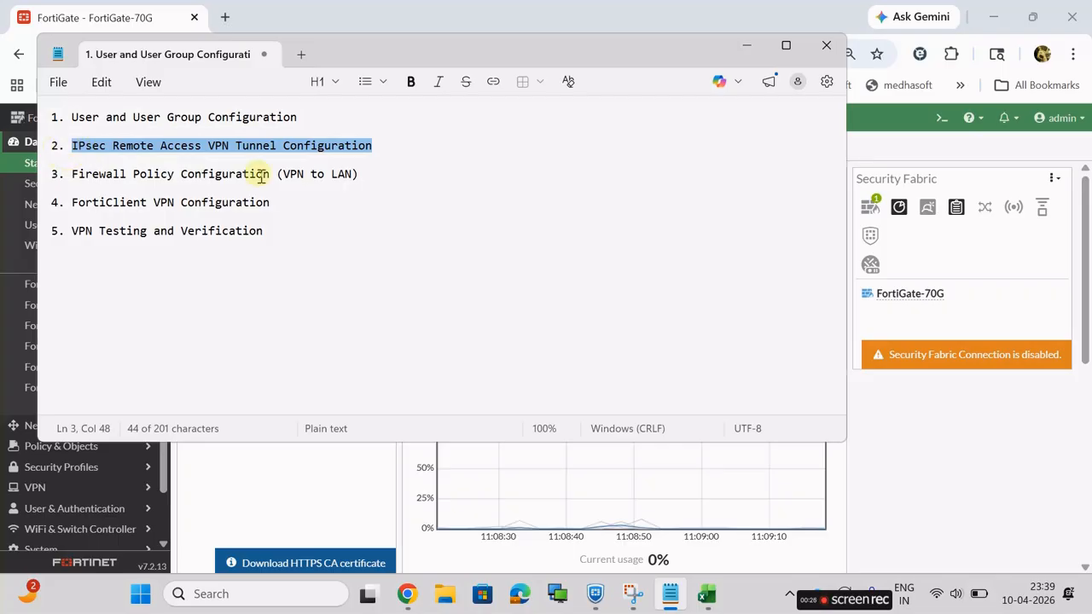
drag(366, 175, 78, 175)
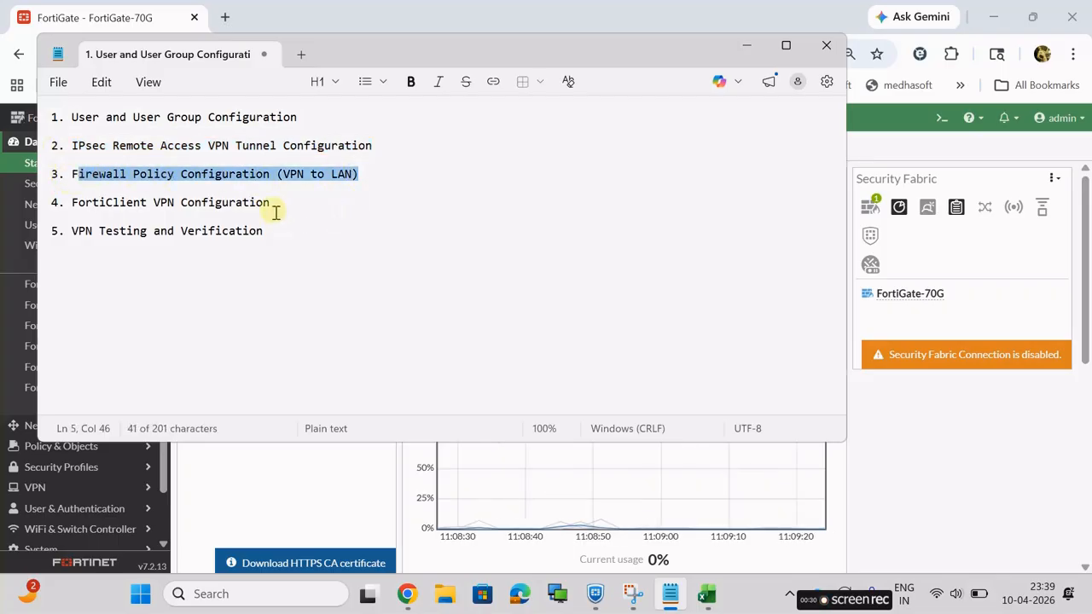
drag(276, 212, 25, 202)
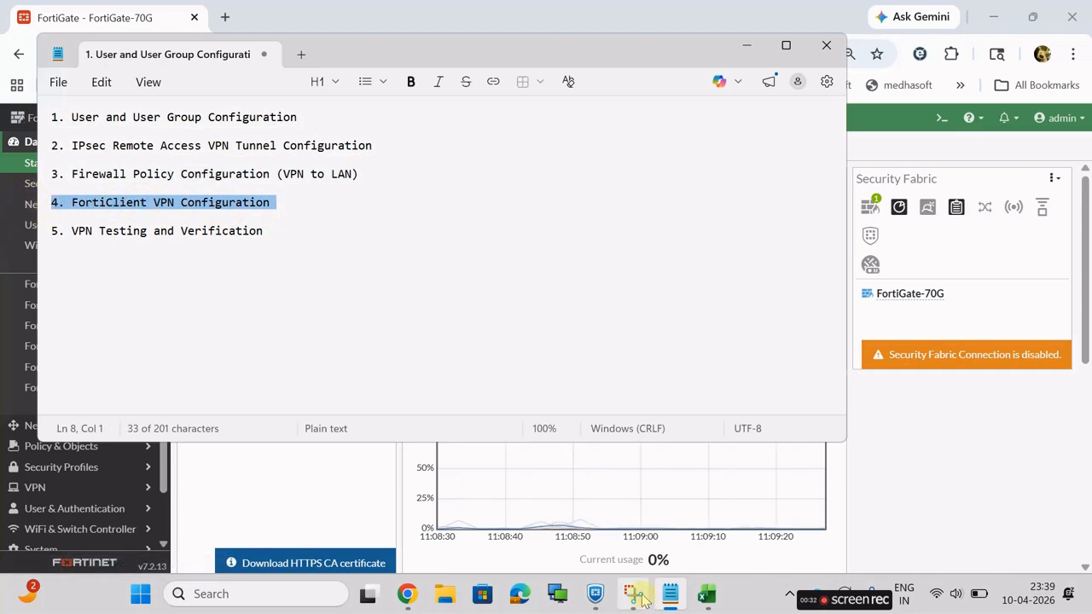
Switch to FortiClient and compare the SSL-VPN and IPsec VPN forms for a new VPN connection.
click(595, 594)
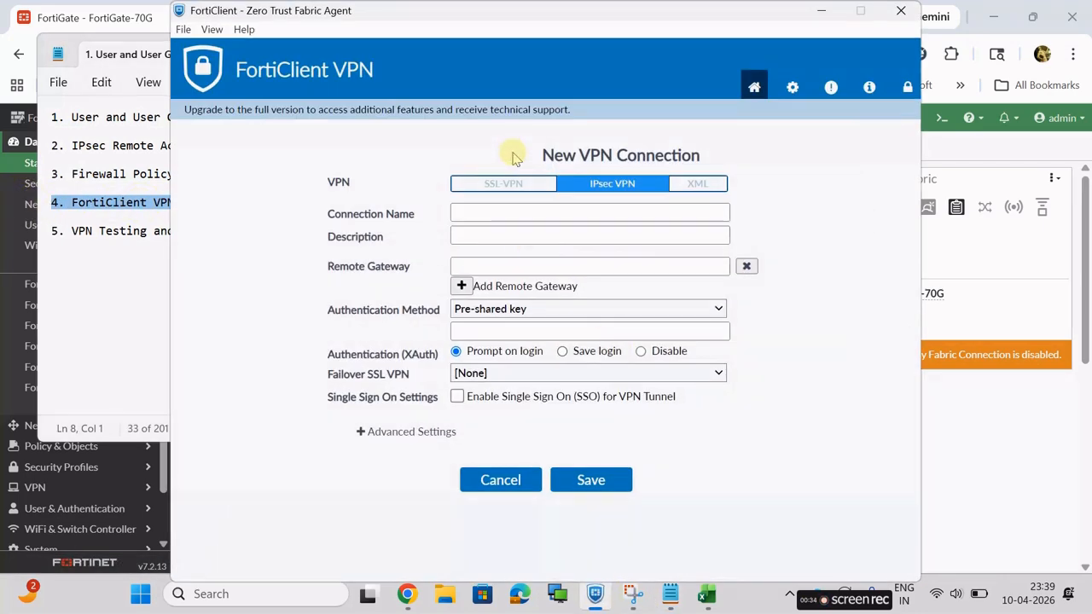
click(506, 185)
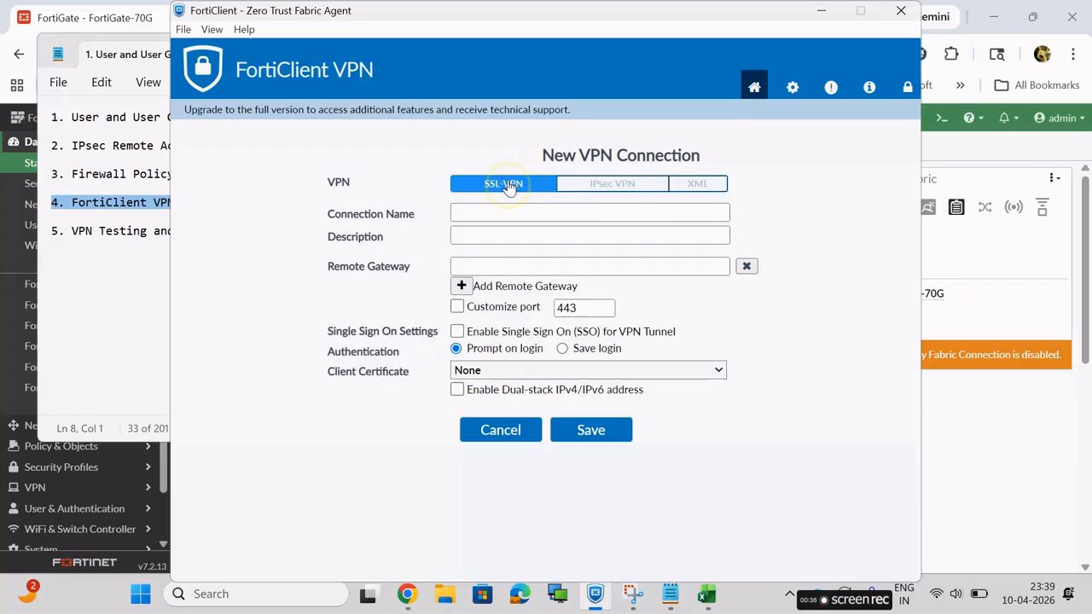
click(597, 184)
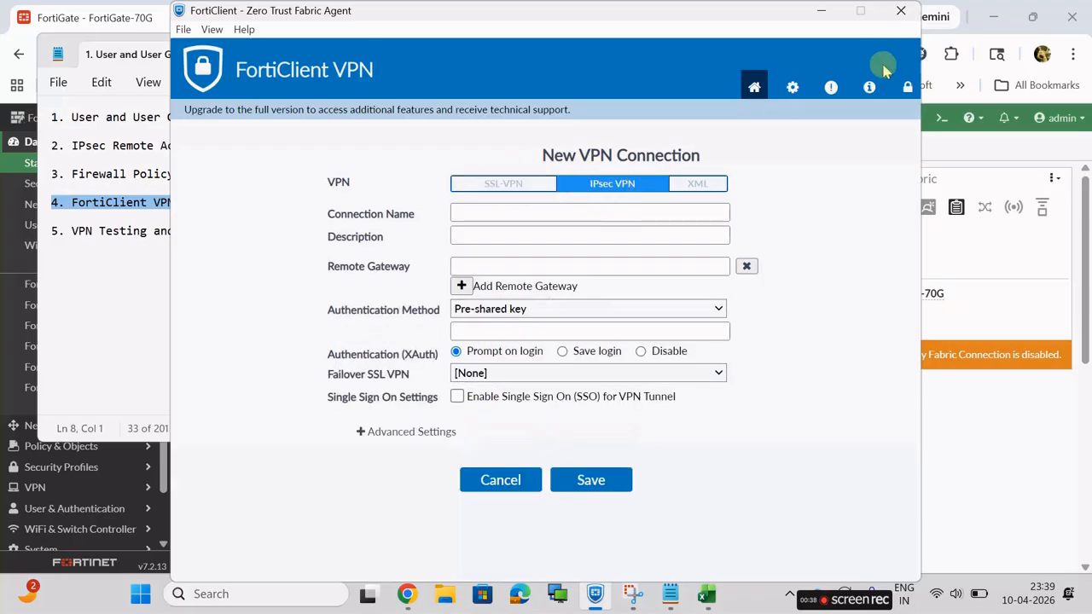
click(821, 11)
Review the VPN testing and user group items in the Notepad outline, and return to the FortiGate dashboard.
drag(255, 241, 34, 232)
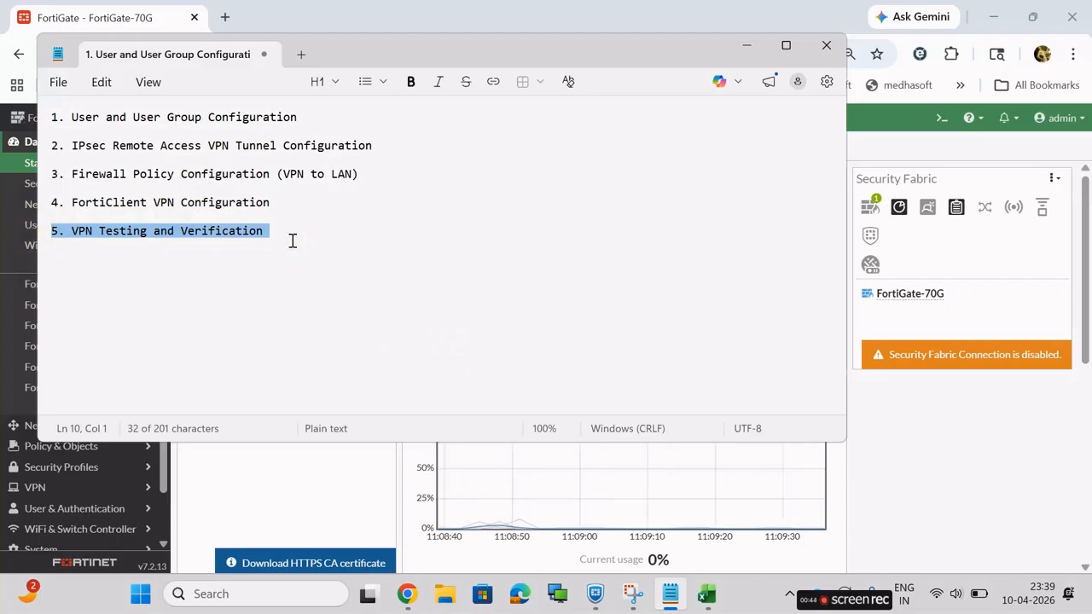
drag(312, 114, 53, 115)
click(739, 44)
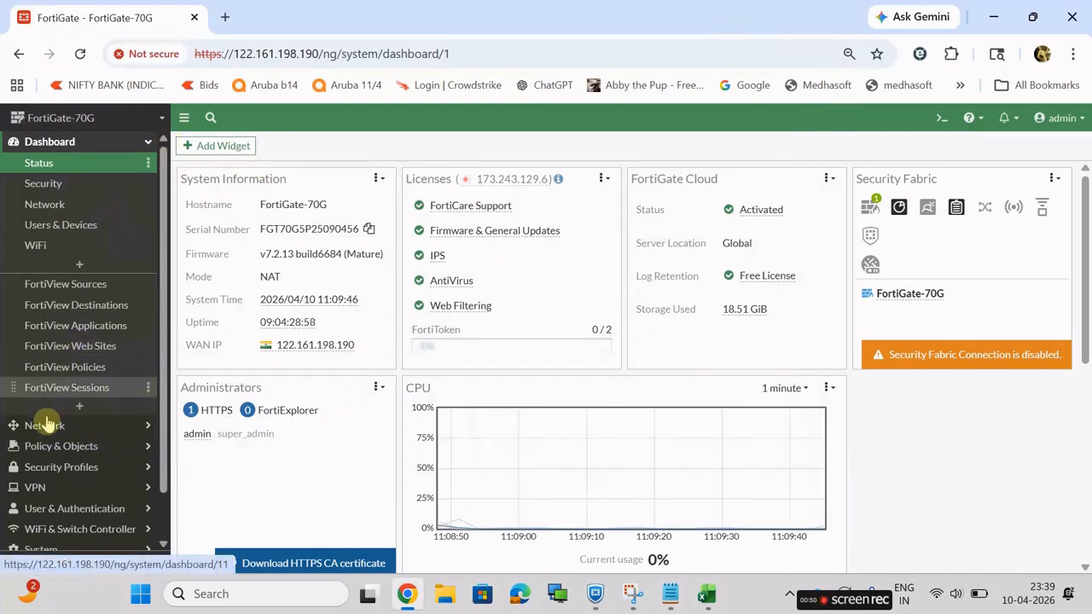
Create a Firewall-type user group named "IPSec VPN Group" under User & Authentication.
click(81, 508)
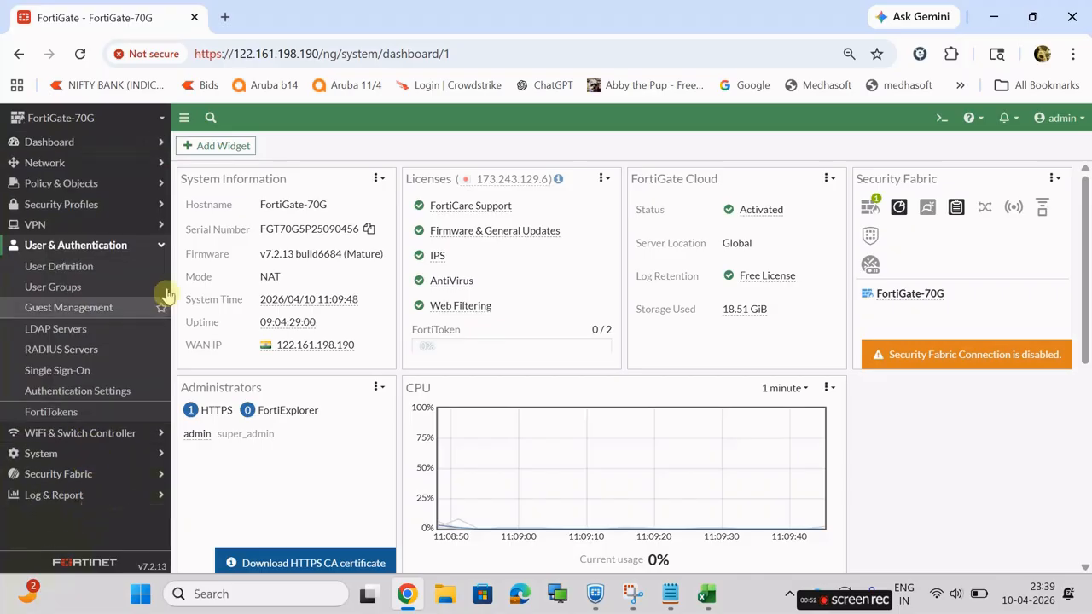
click(57, 299)
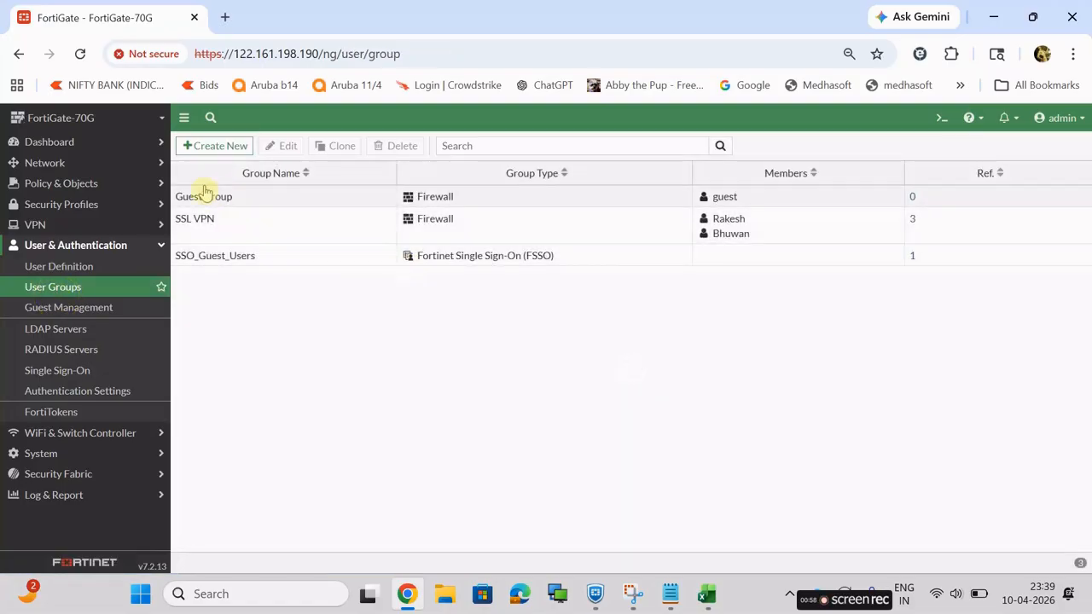
click(224, 149)
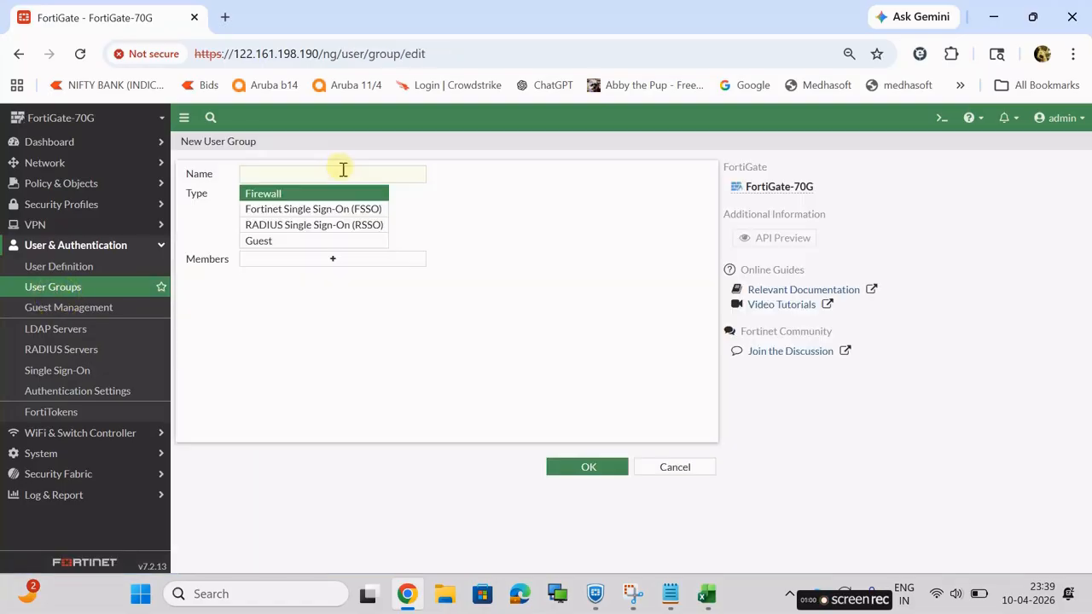
click(384, 175)
text(IPSec VPN Group)
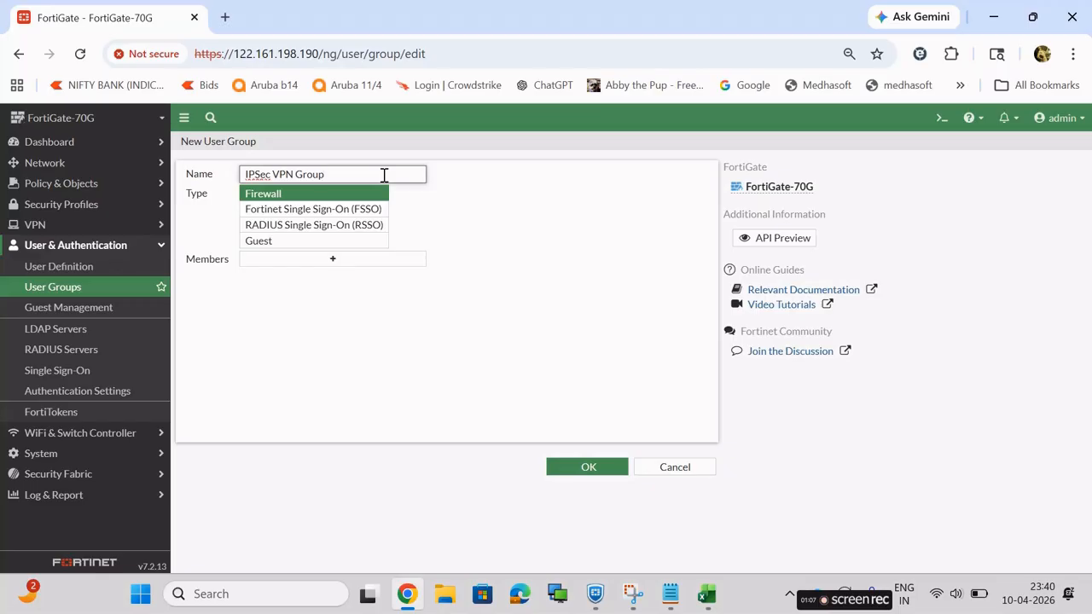
click(597, 466)
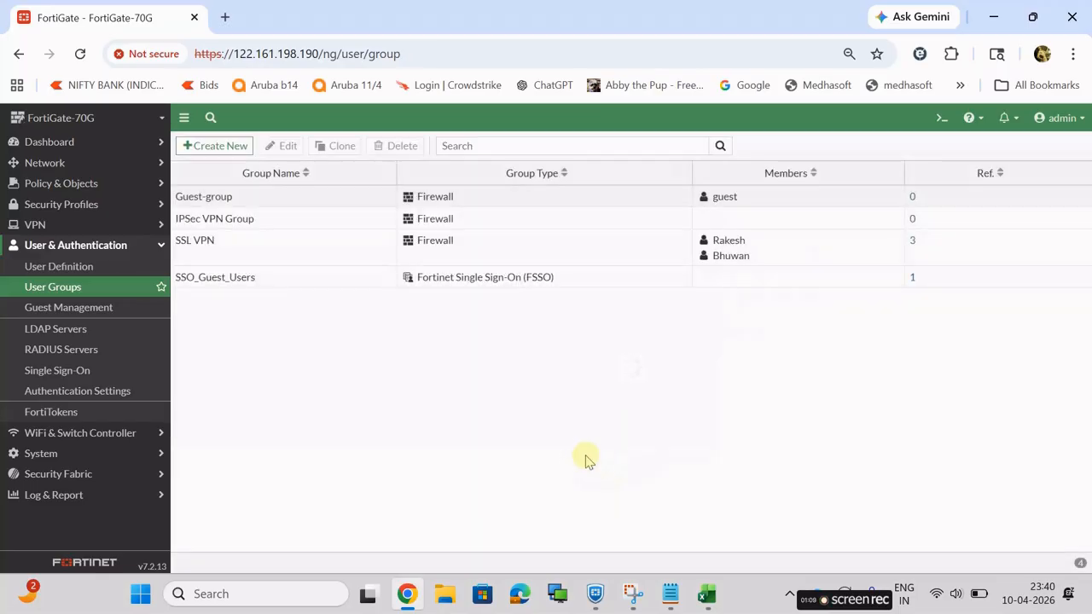
click(223, 224)
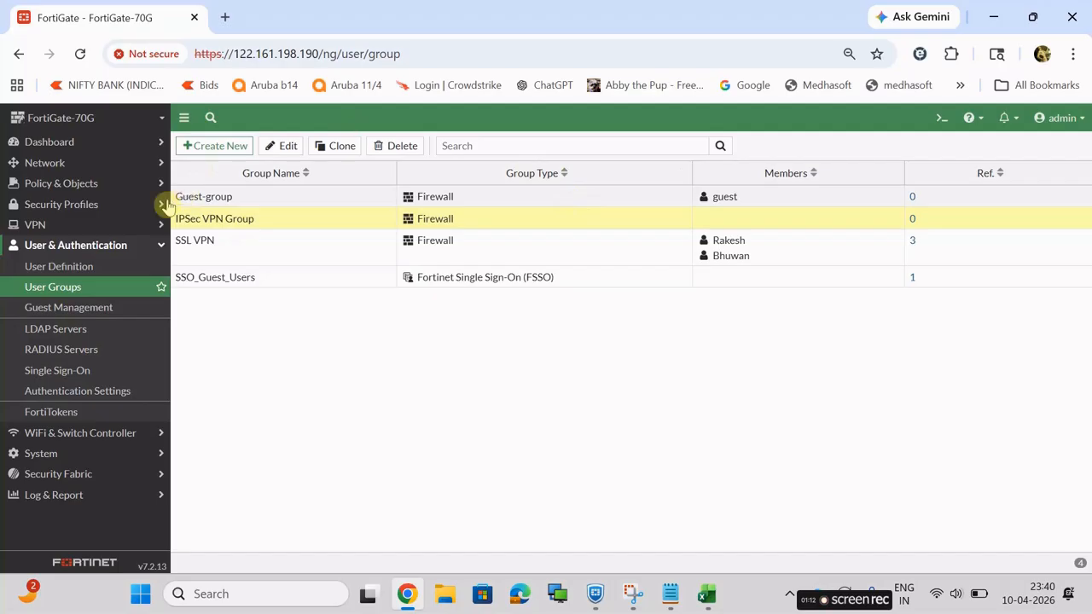
Start a new local user in User Definition and set the username to test1.
click(59, 270)
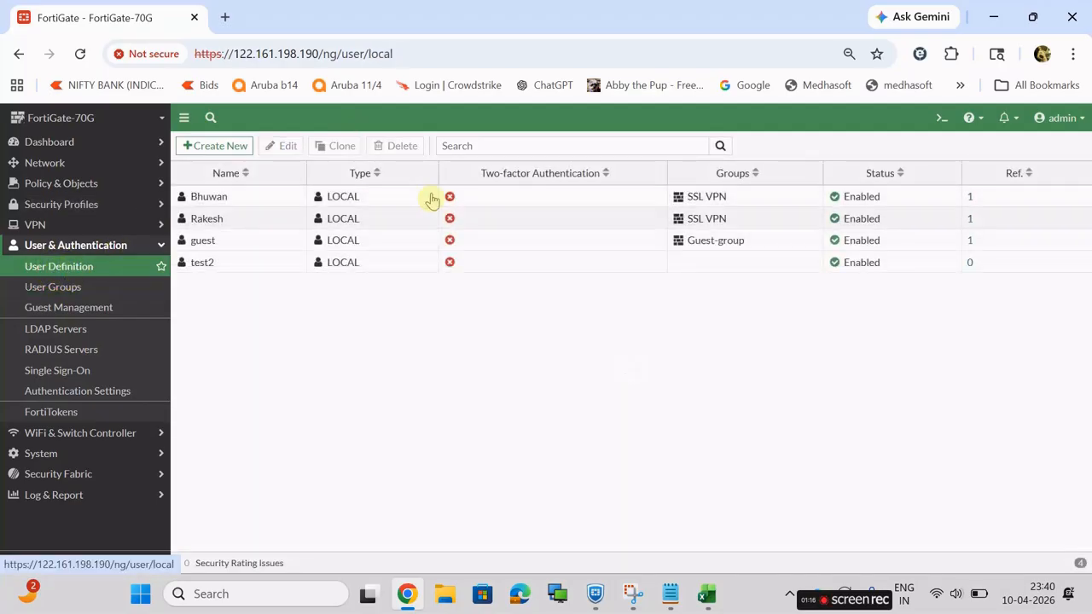
click(224, 149)
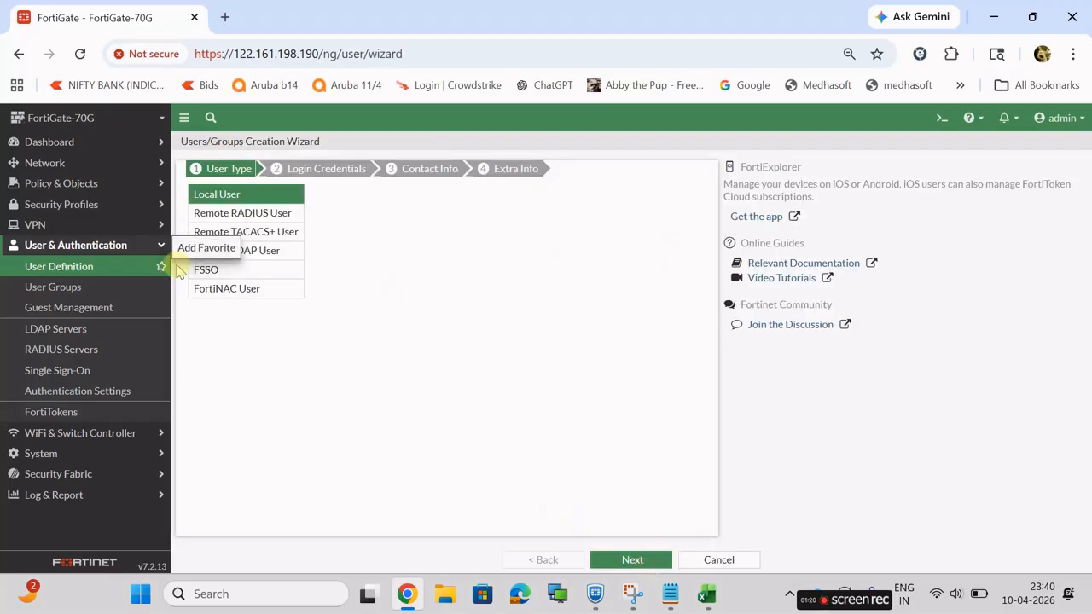
click(632, 560)
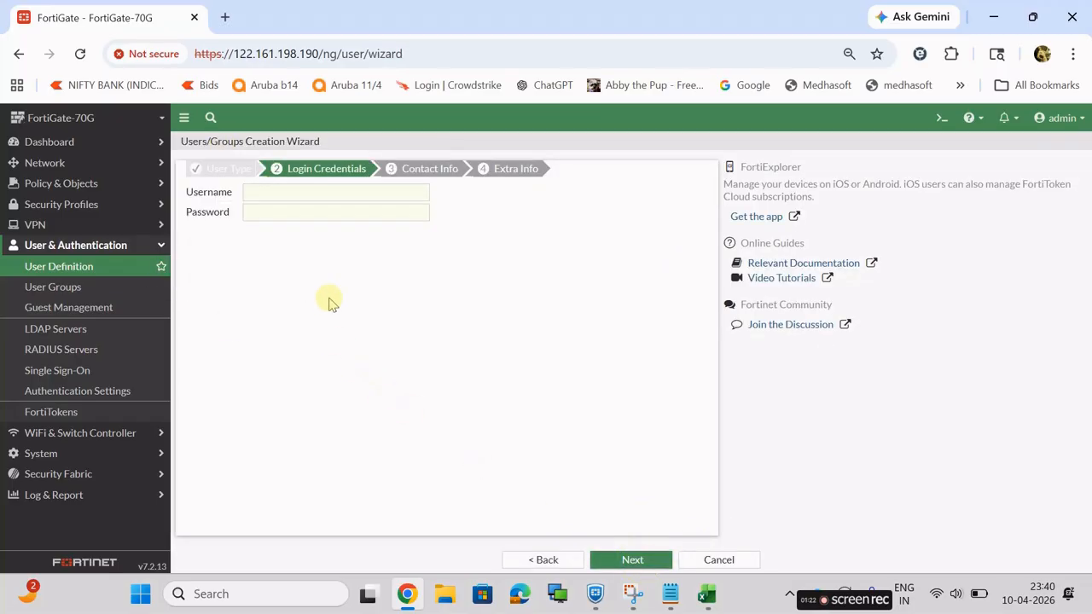
click(337, 207)
click(361, 187)
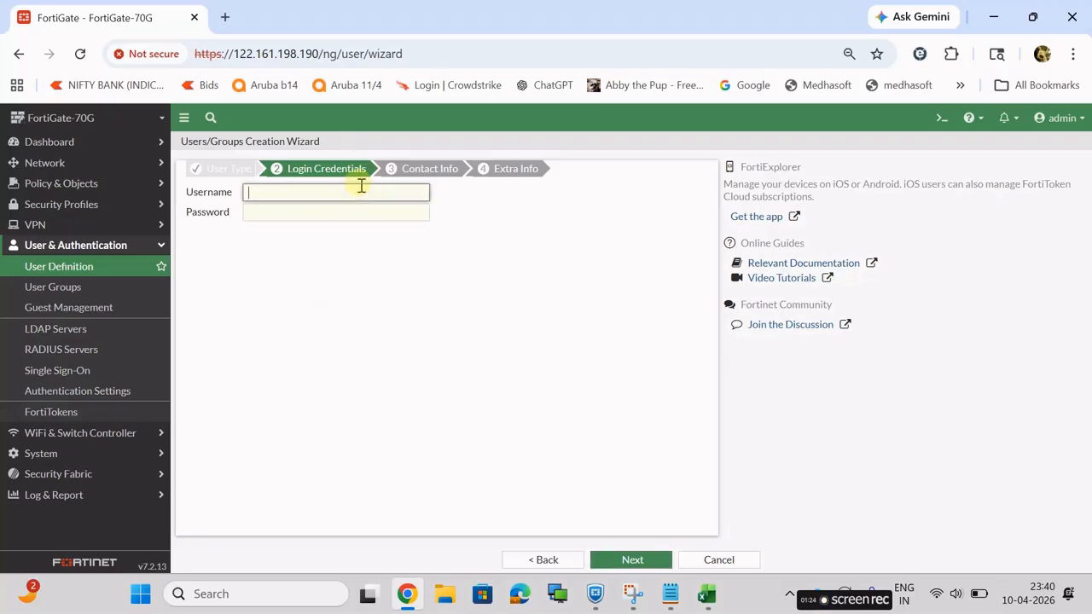
text(test2)
key(BackSpace)
text(1)
Enter the new user's account password and proceed to the extra info, leaving two-factor authentication off.
click(340, 218)
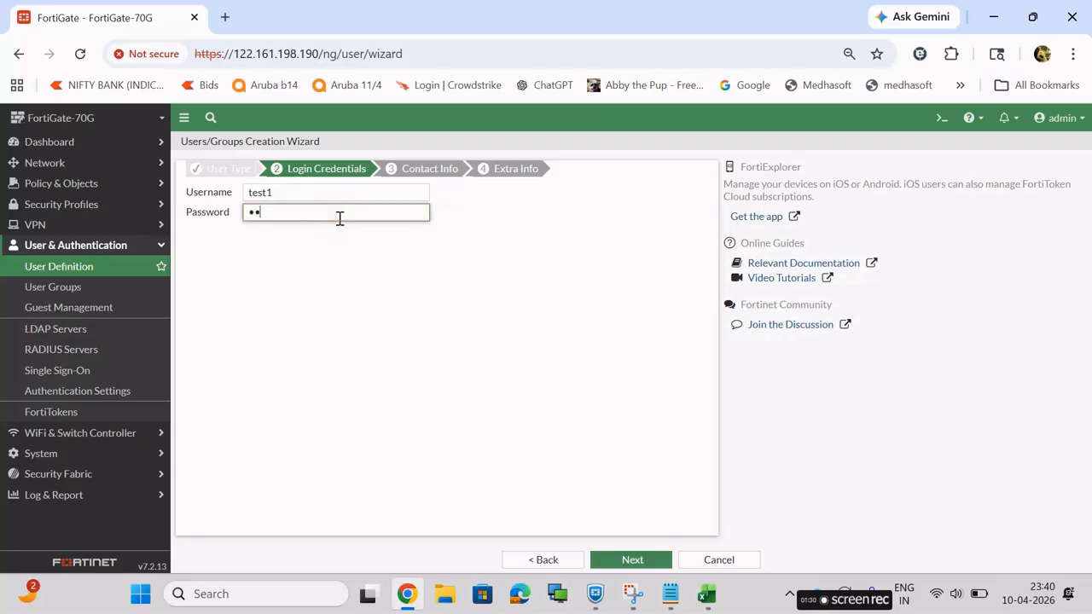
key(BackSpace)
key(BackSpace)
key(BackSpace)
key(BackSpace)
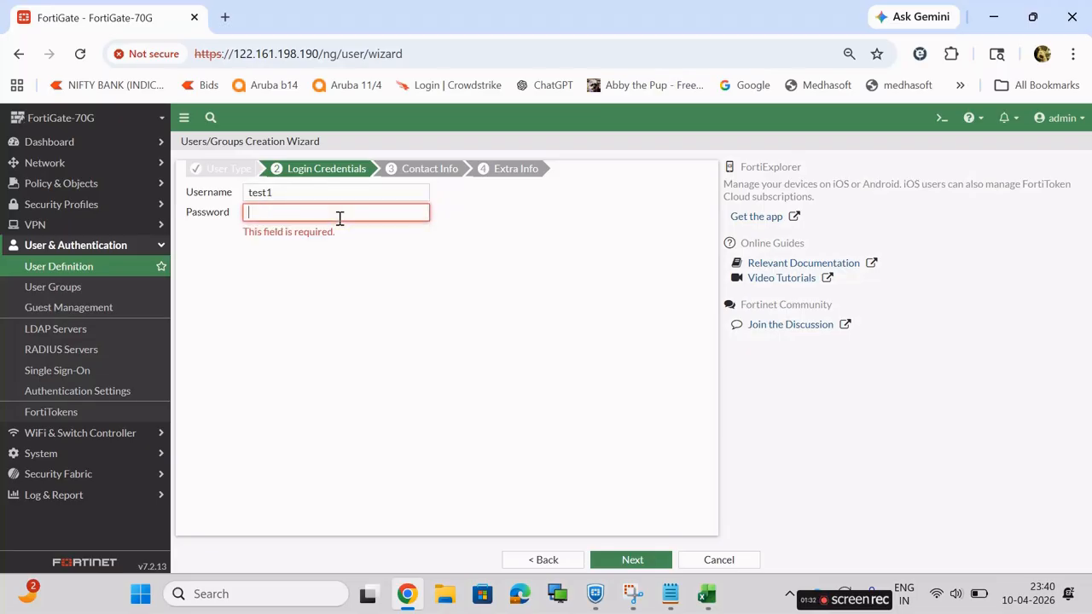
text(••)
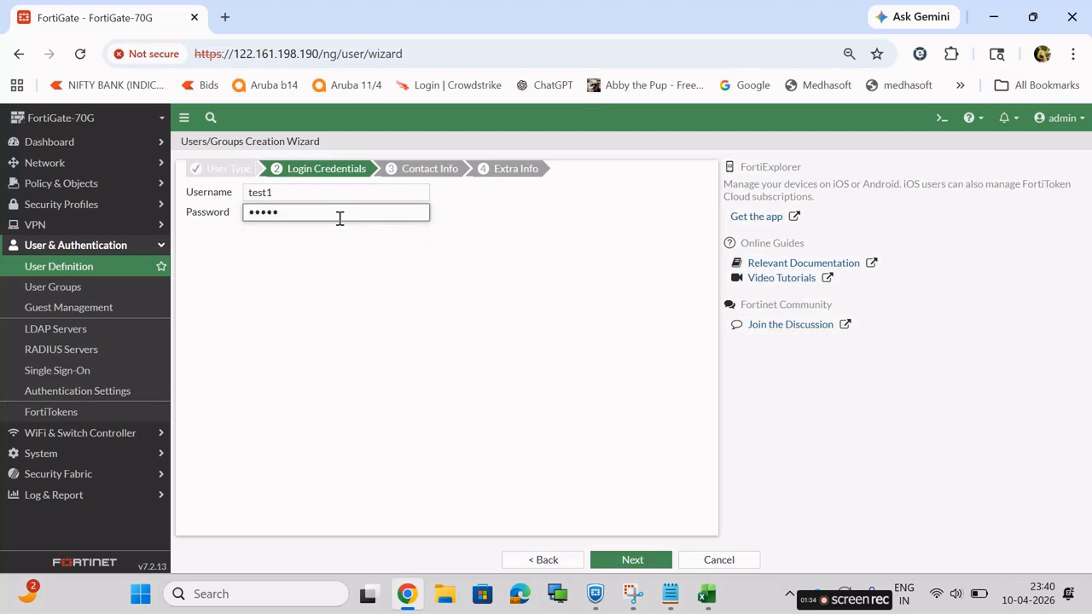
click(642, 562)
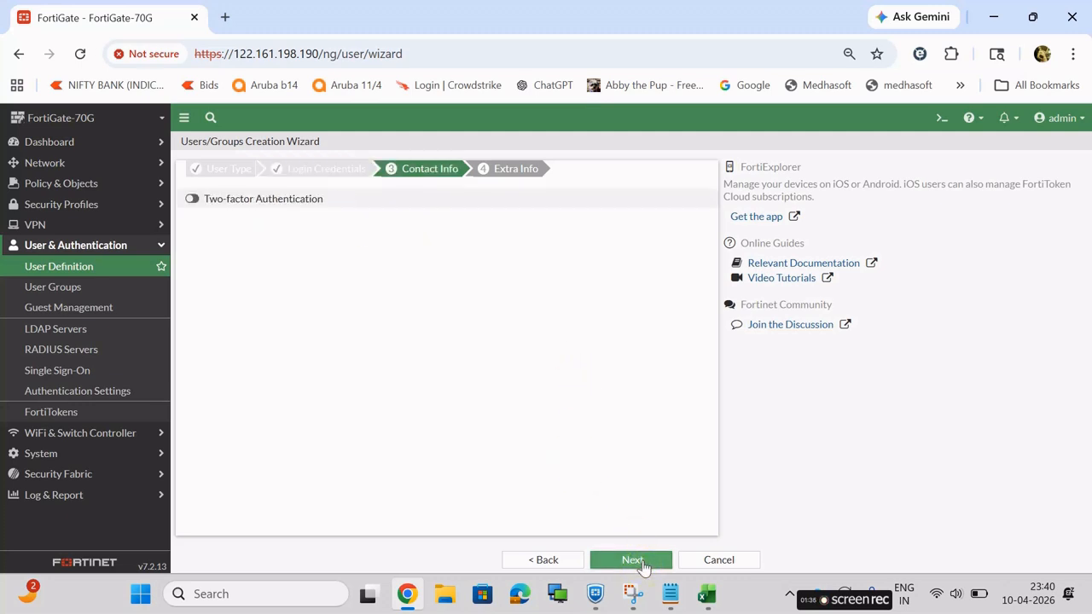
click(642, 562)
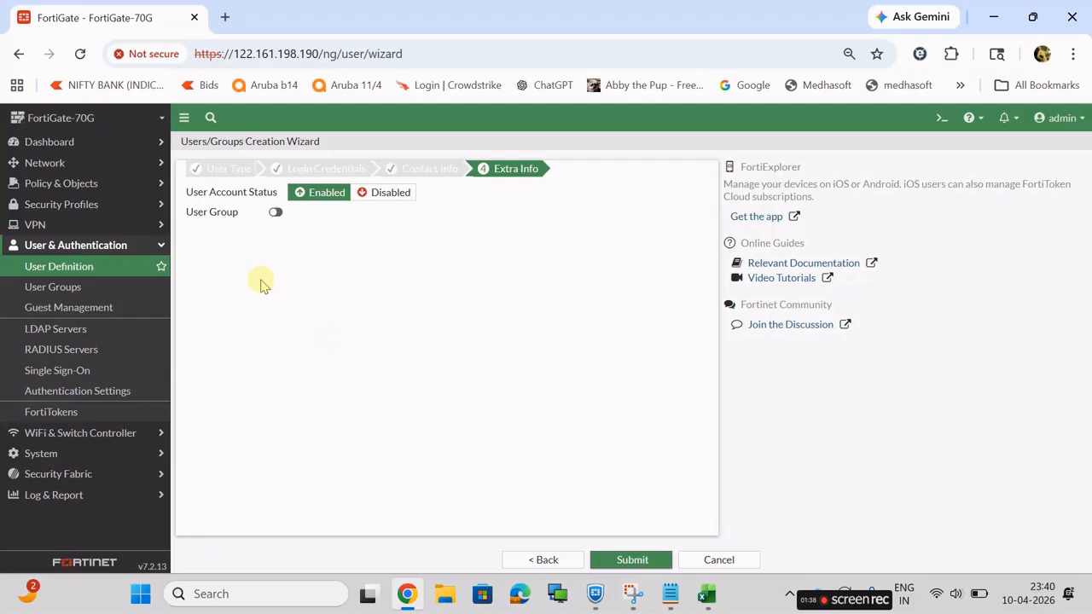
Enable user group membership for the new user, assign IPSec VPN Group, and submit the account.
click(275, 213)
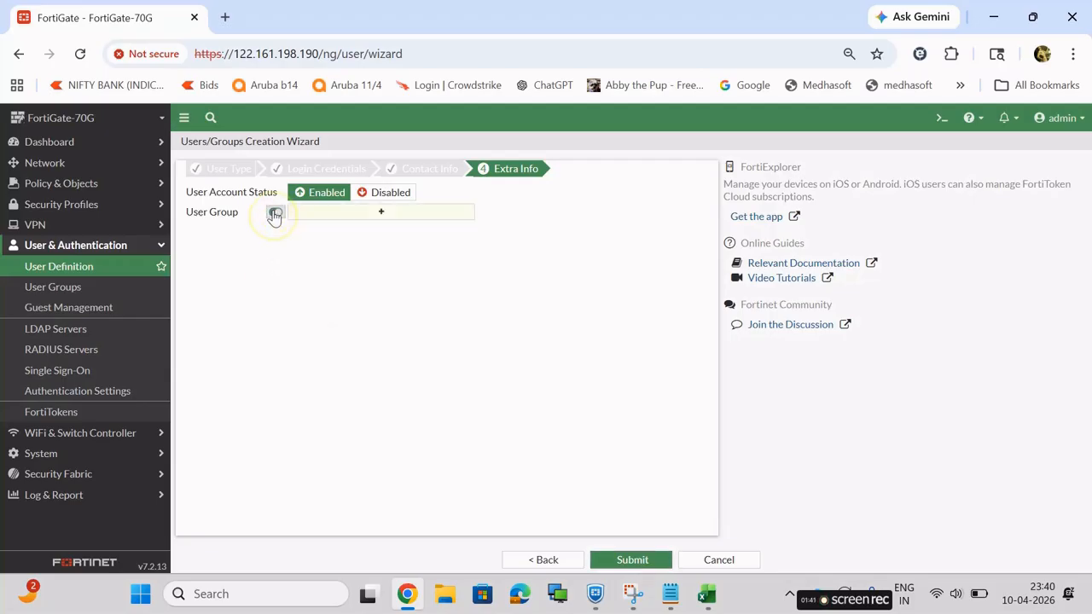
click(379, 219)
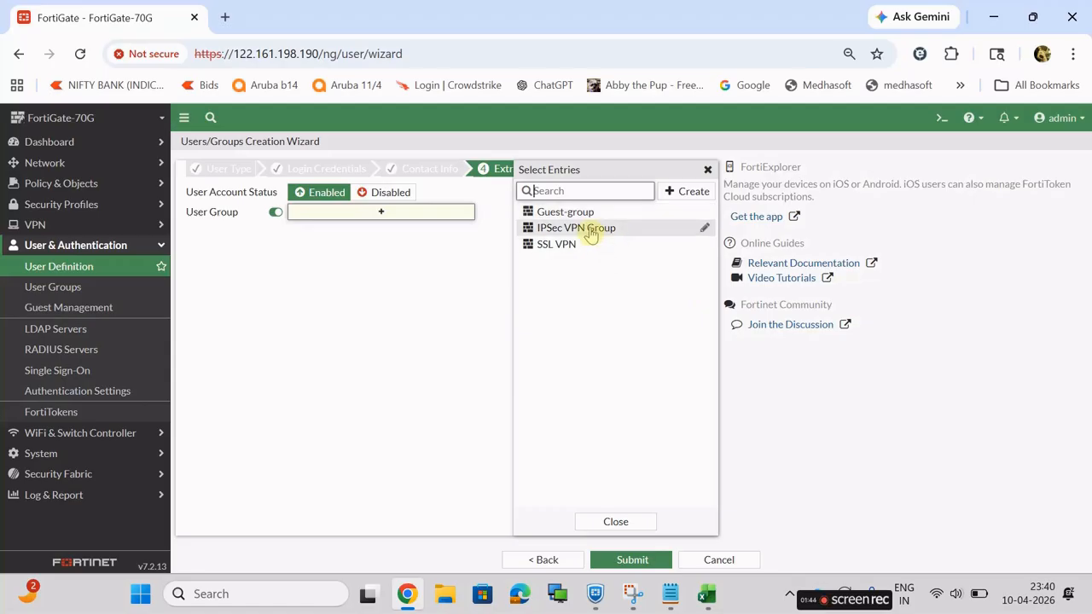
mouse_move(591, 235)
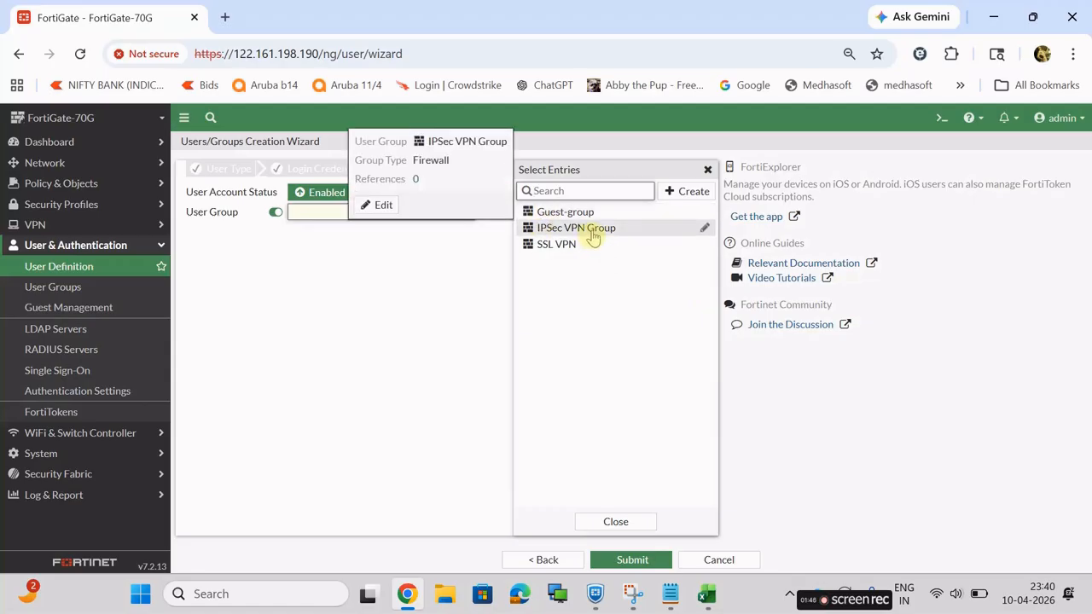
click(592, 236)
click(618, 522)
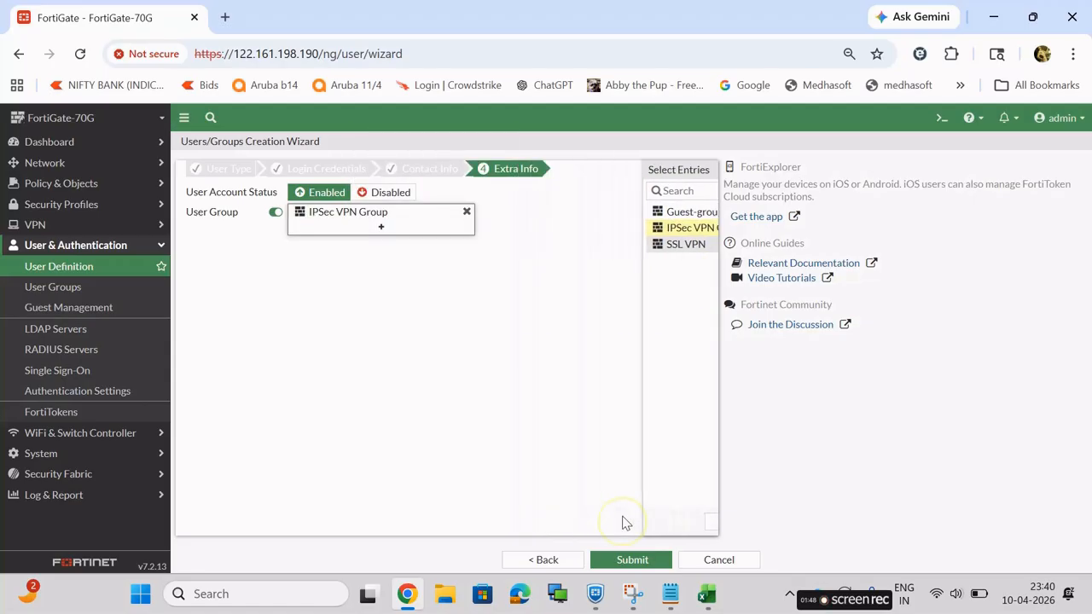
click(632, 561)
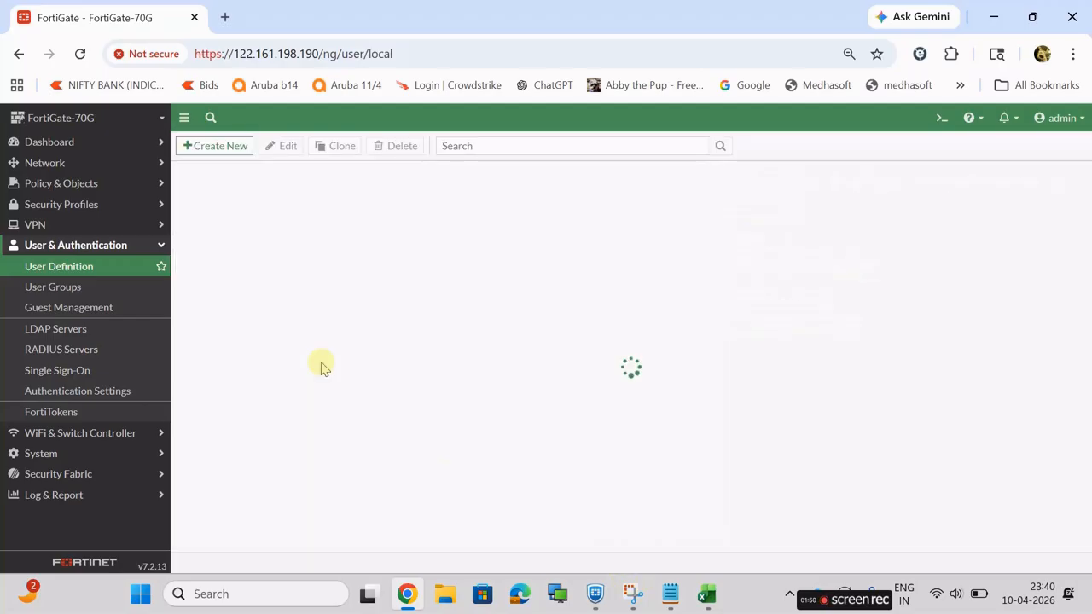
Check the Notepad outline for the IPsec Remote Access VPN Tunnel Configuration item and return to the FortiGate user list.
click(671, 594)
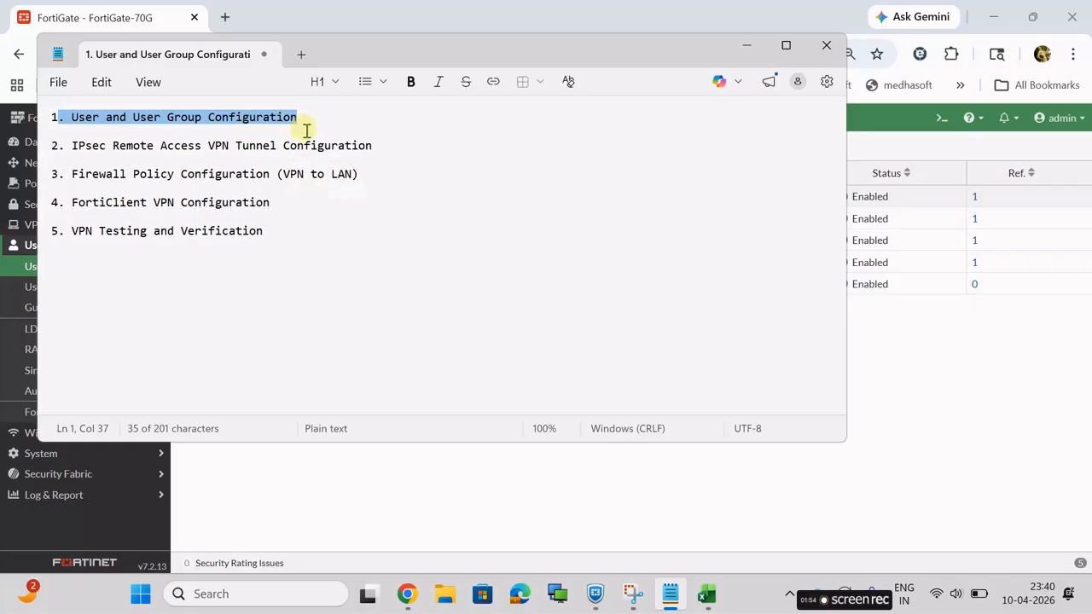
drag(313, 125, 79, 121)
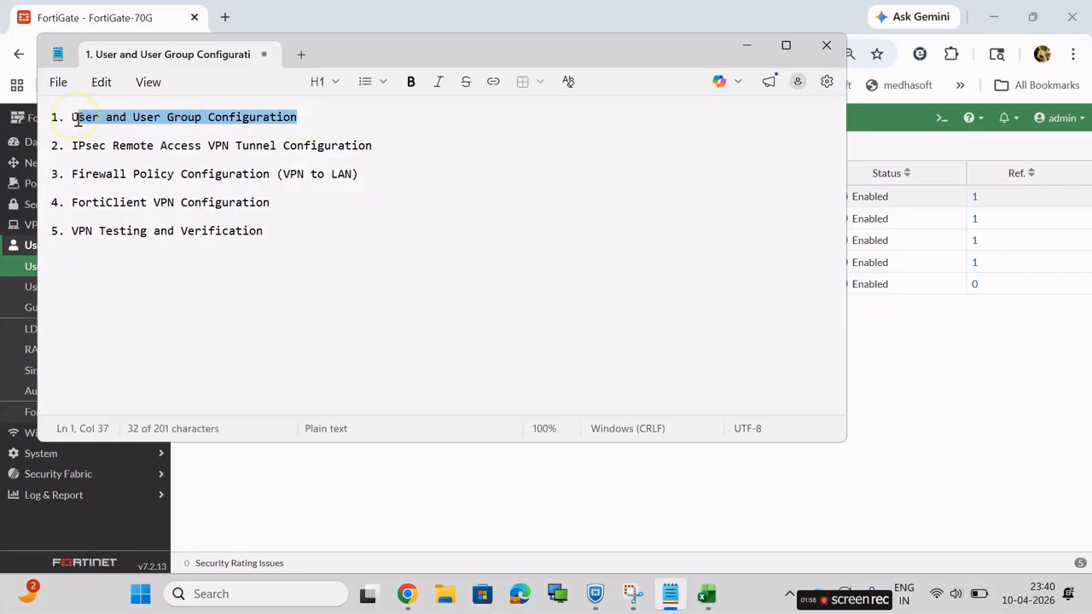
triple_click(375, 152)
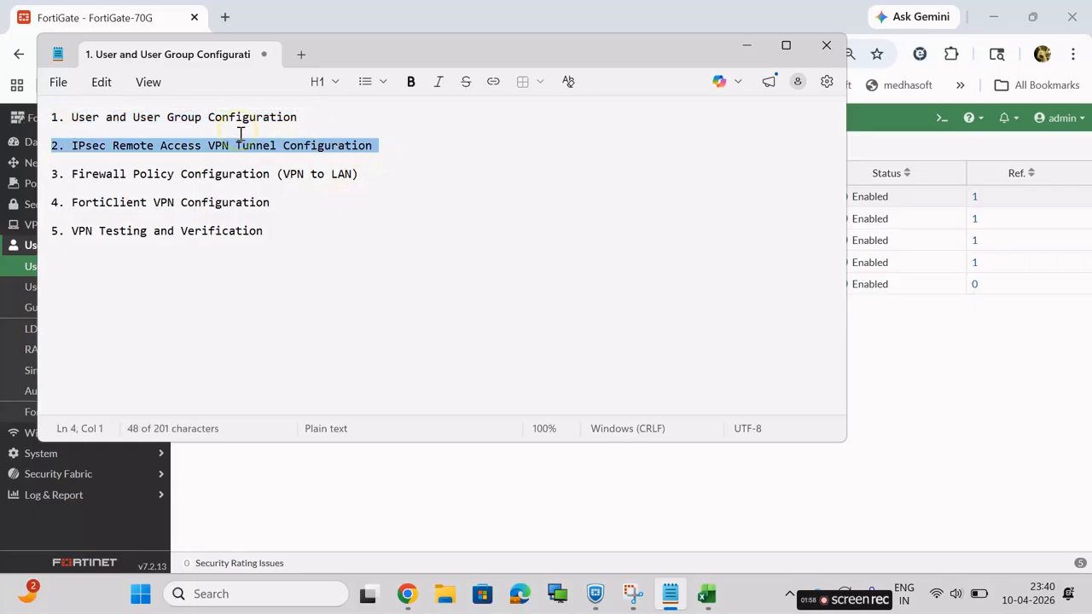
click(746, 48)
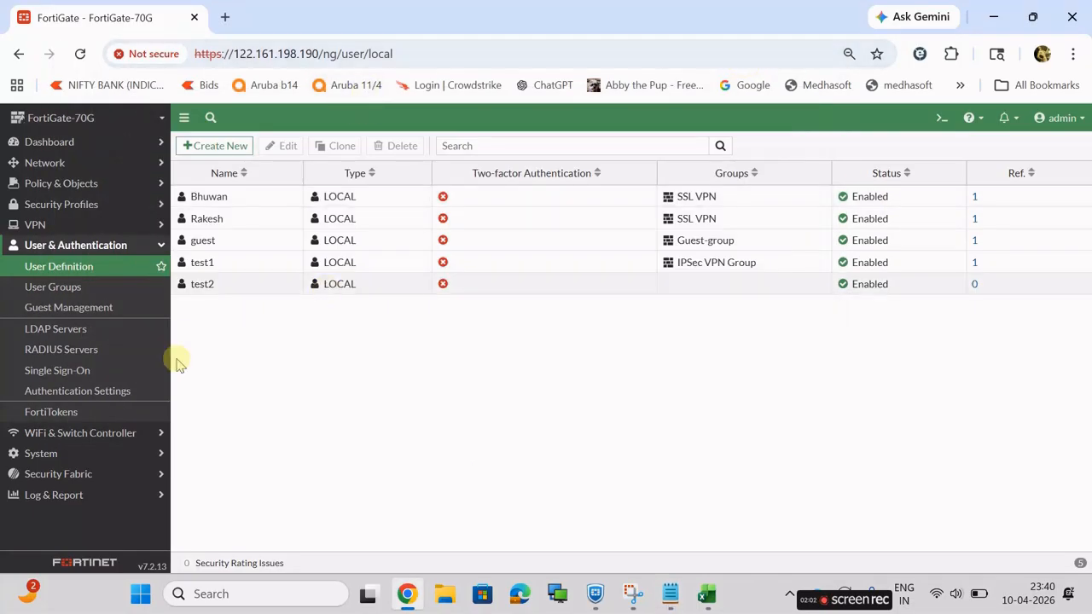
Start a new IPsec tunnel named Remote Access with the Custom template and proceed to its settings.
click(88, 225)
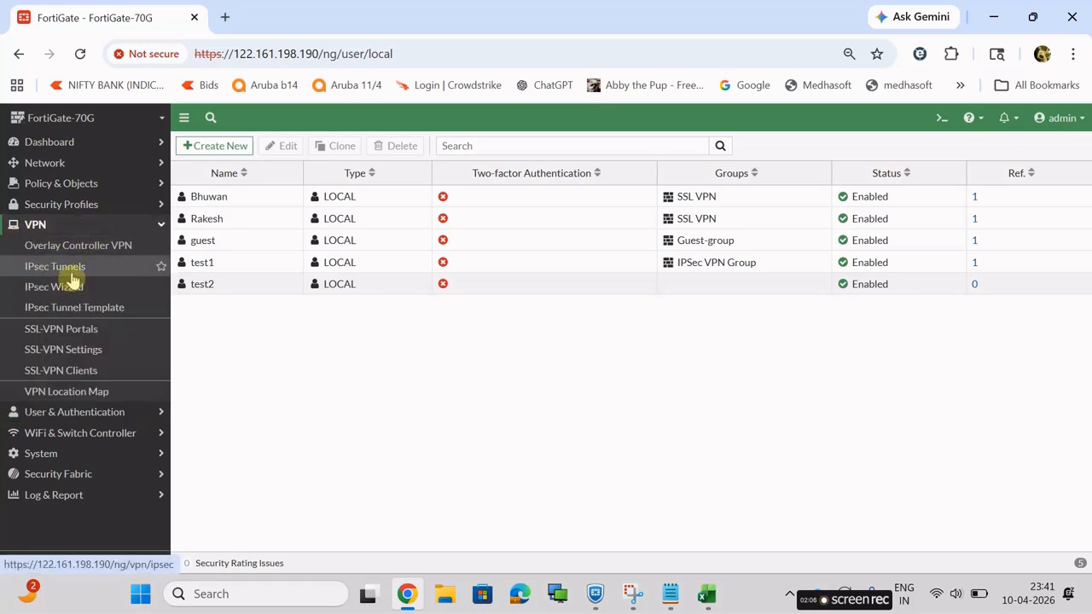
click(72, 273)
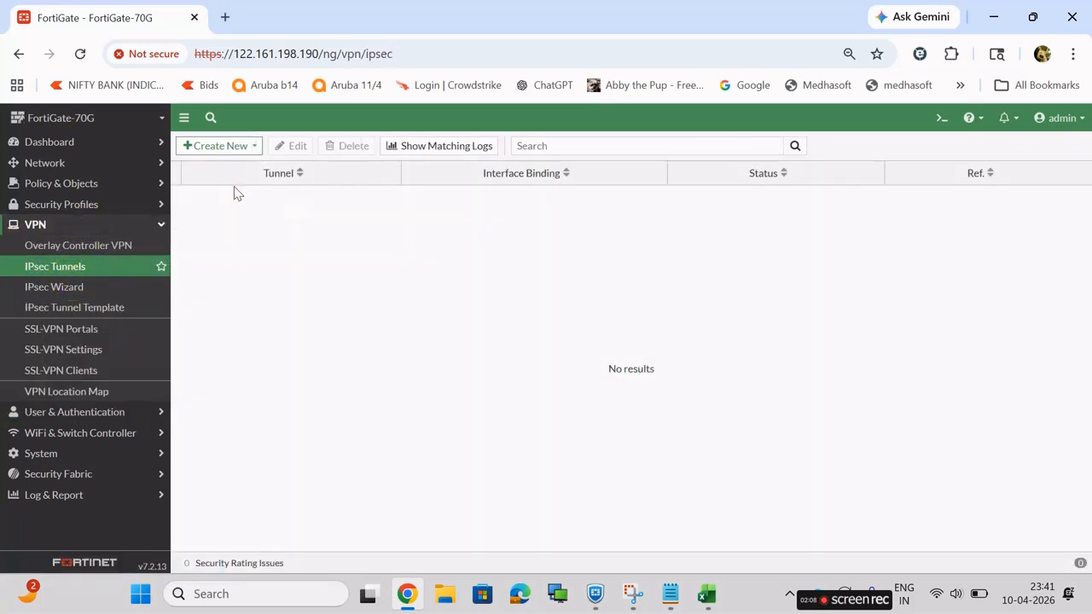
click(239, 150)
click(231, 164)
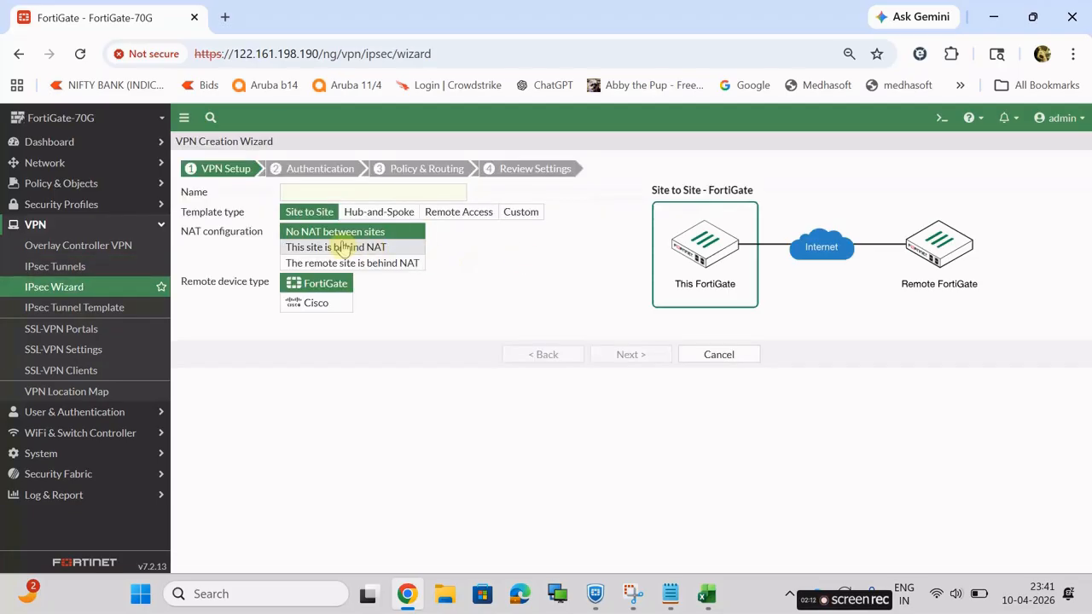
click(361, 193)
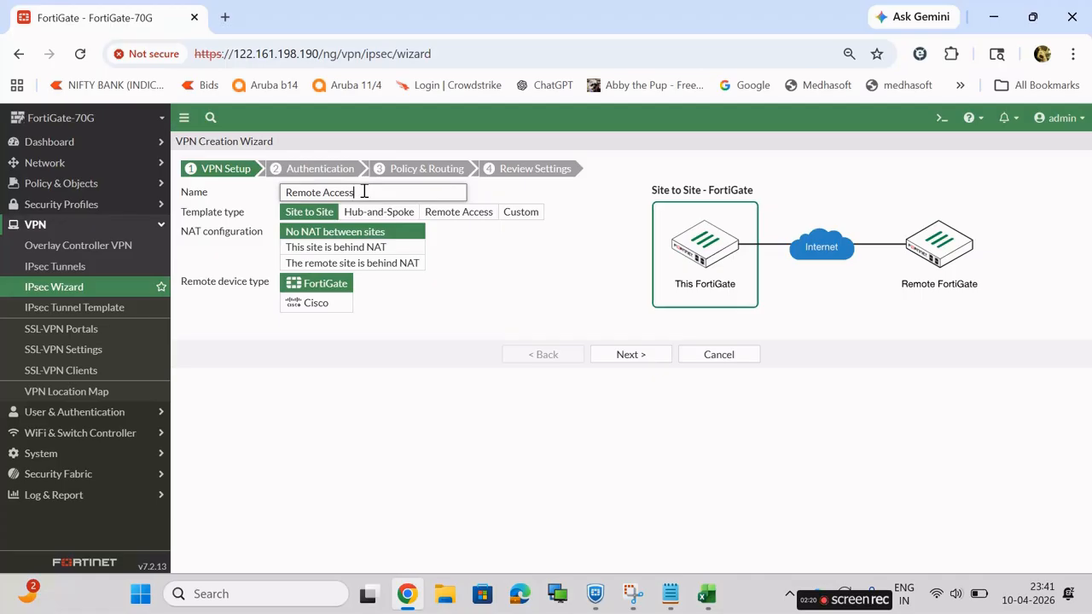
drag(362, 192, 286, 193)
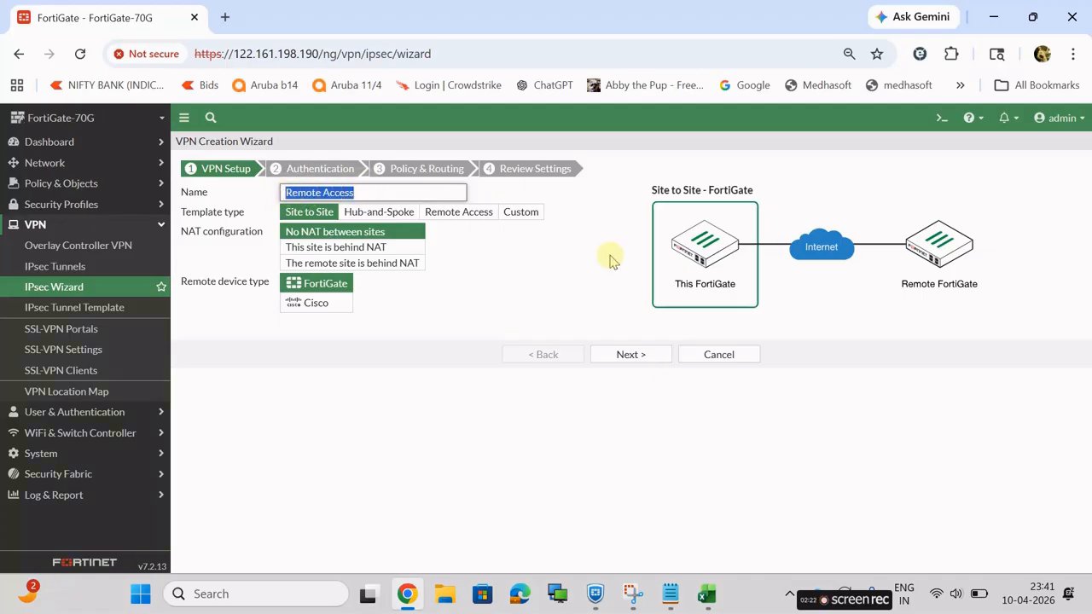
click(524, 213)
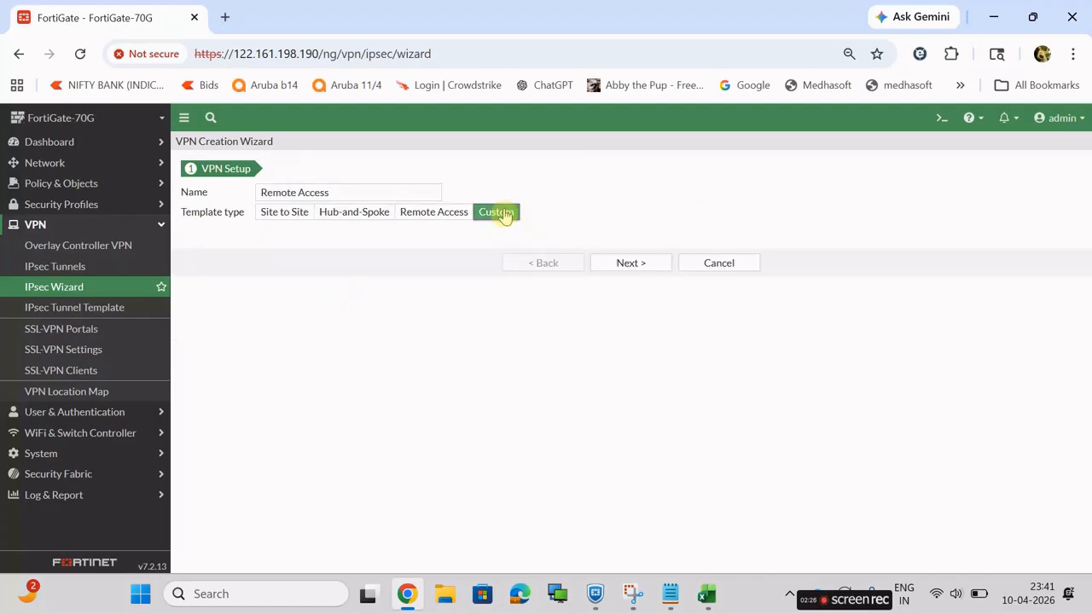
click(640, 263)
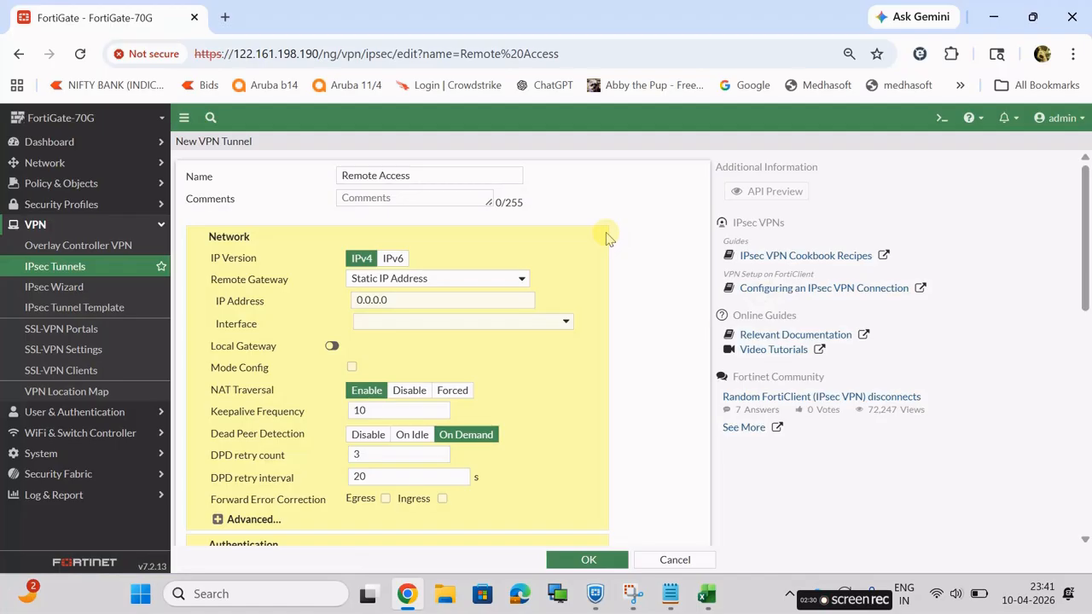
Set the Remote Access tunnel's remote gateway to Dialup User.
scroll(549, 277, down, 1)
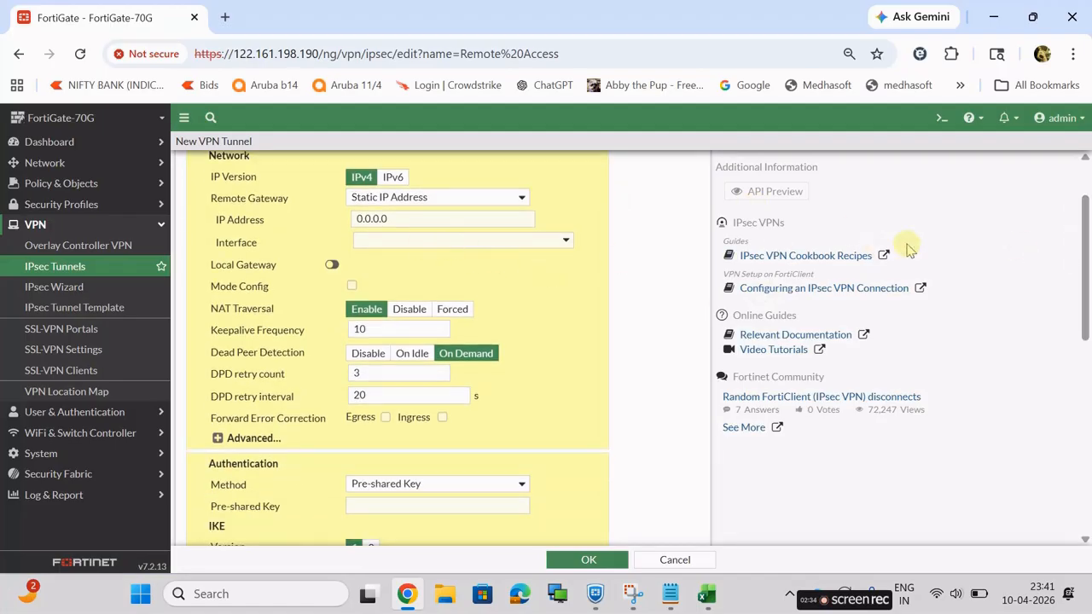
mouse_move(1081, 271)
mouse_down()
mouse_move(1077, 245)
mouse_move(1078, 258)
mouse_up()
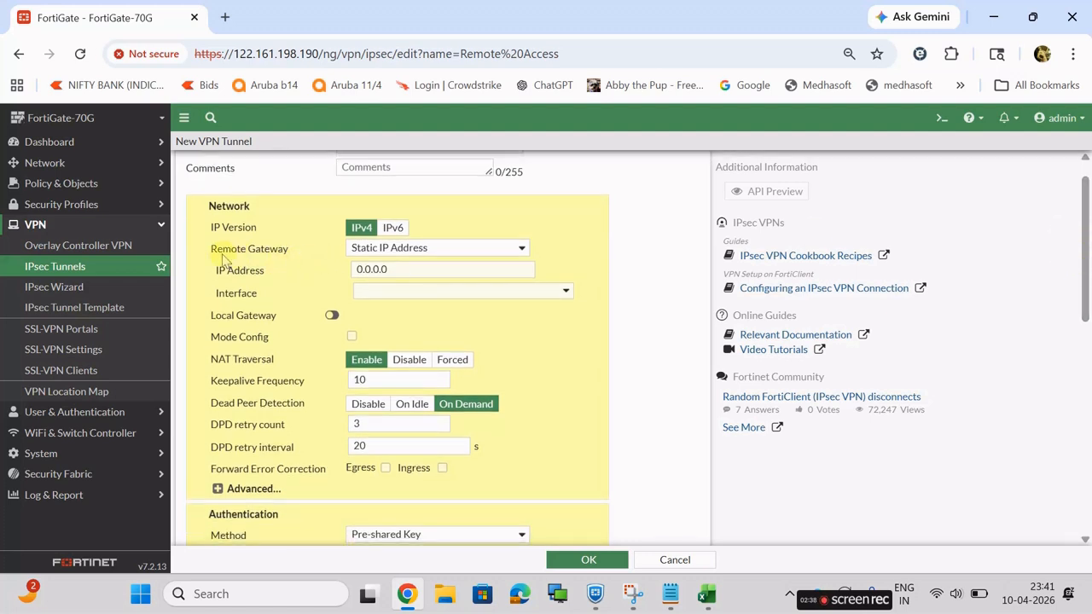
drag(212, 256, 288, 258)
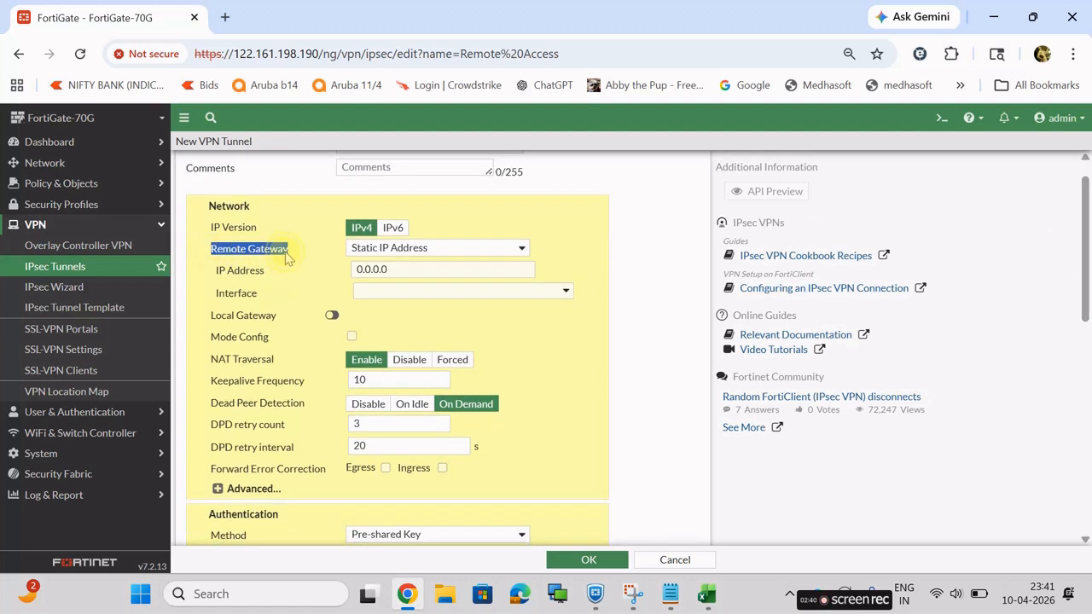
click(472, 249)
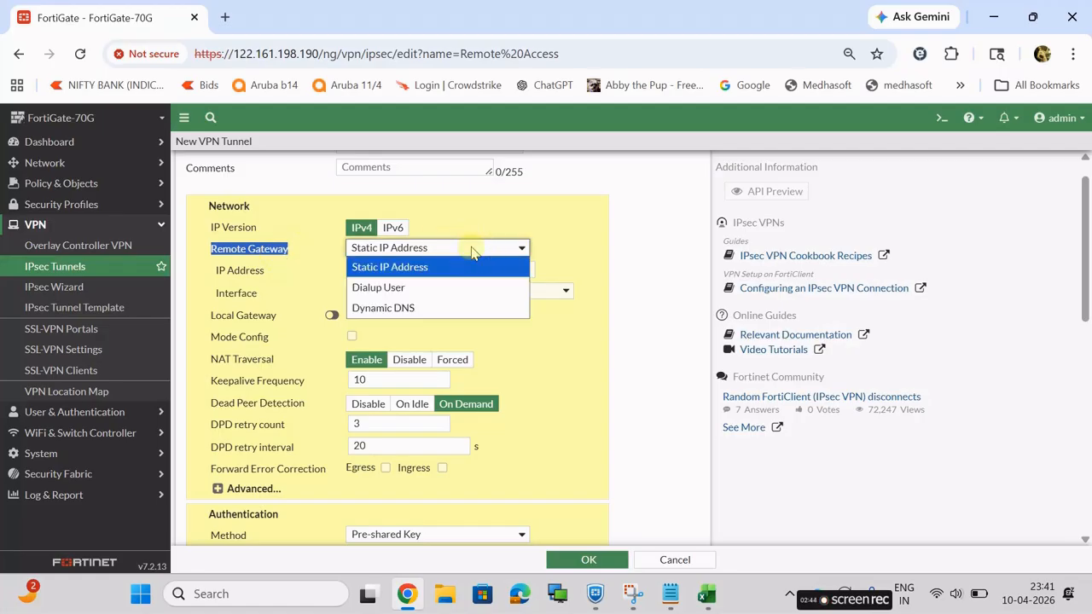
click(397, 288)
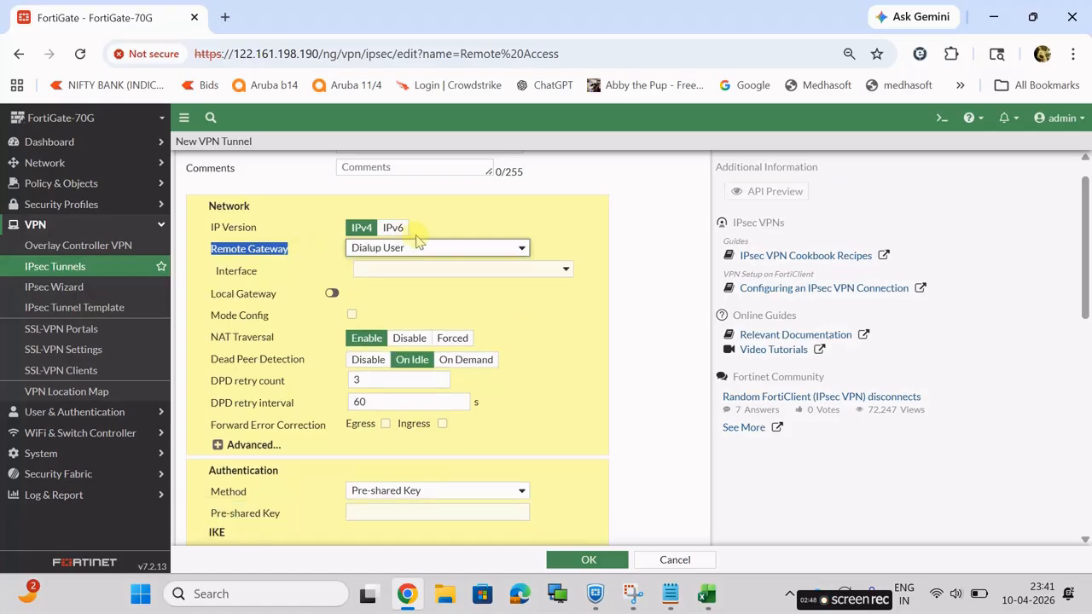
Set the tunnel's interface to Airtel-1 (wan1) and enable Mode Config.
click(440, 282)
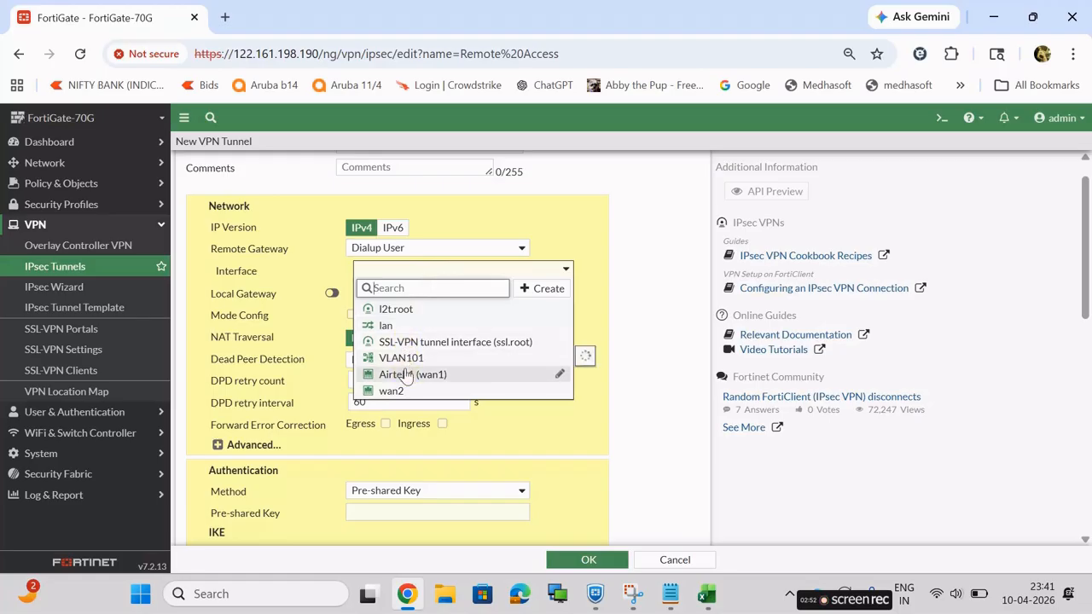
mouse_move(407, 376)
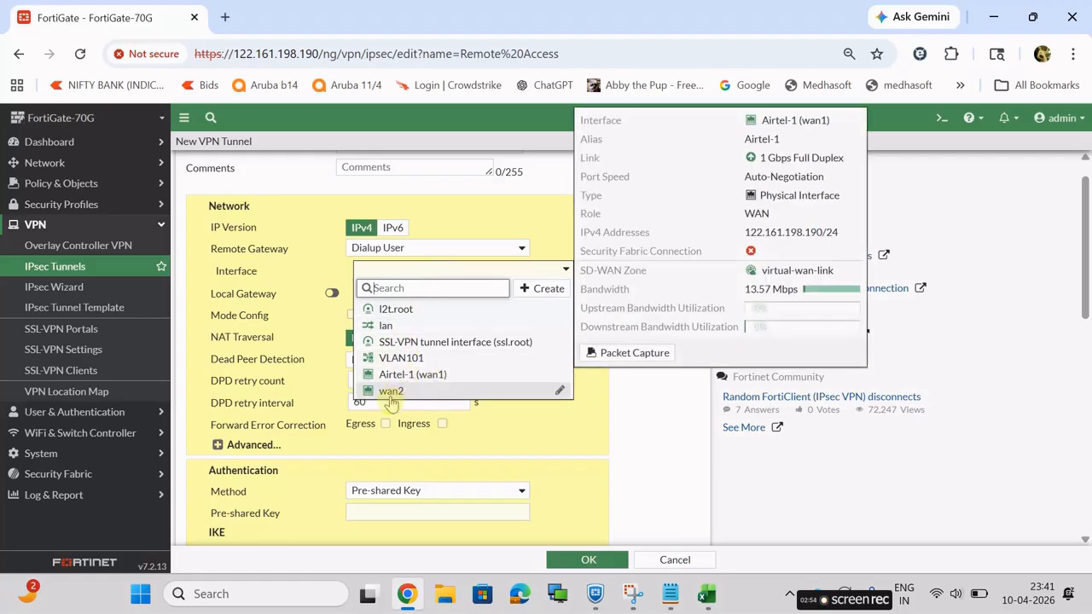
mouse_move(391, 399)
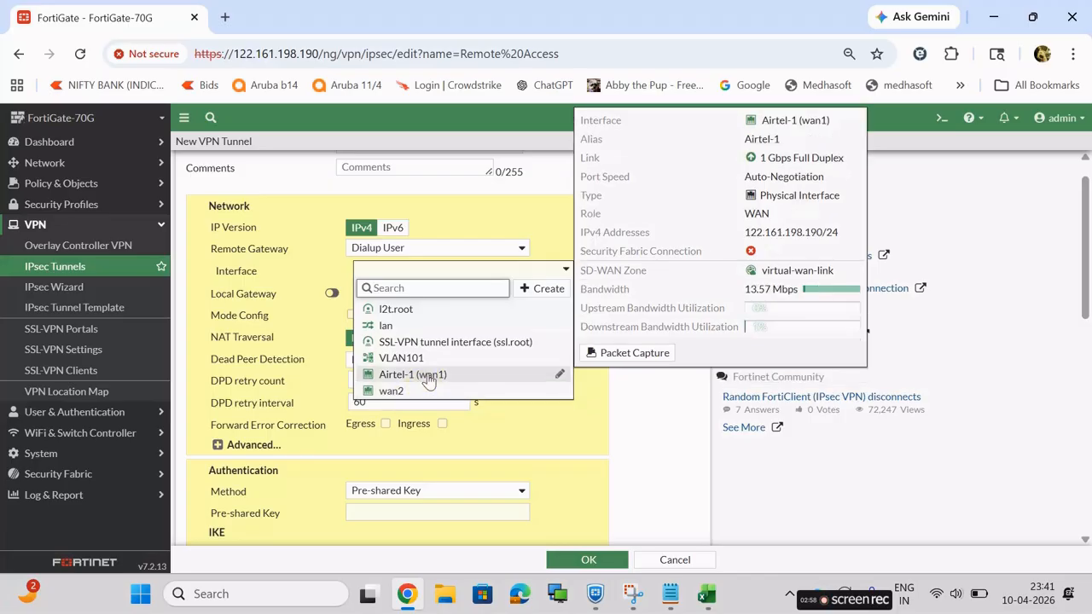
click(429, 378)
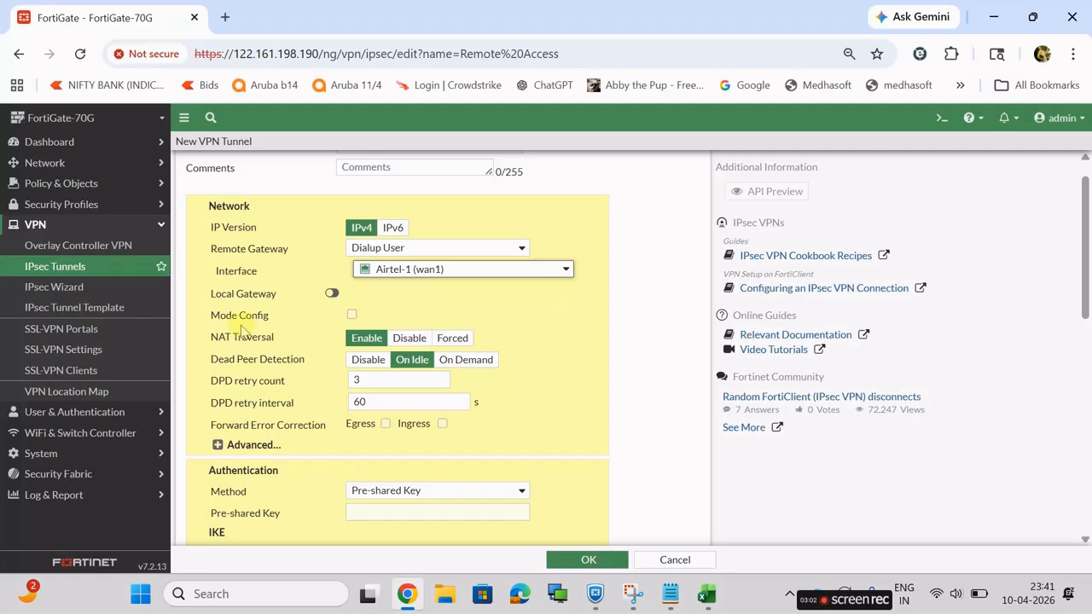
drag(212, 316, 271, 327)
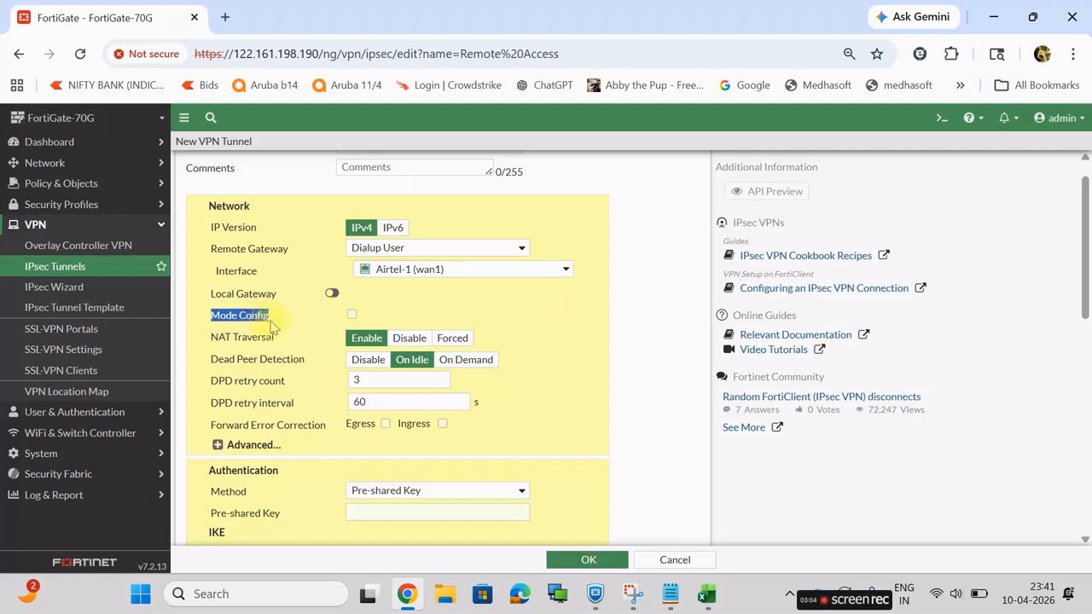
click(352, 316)
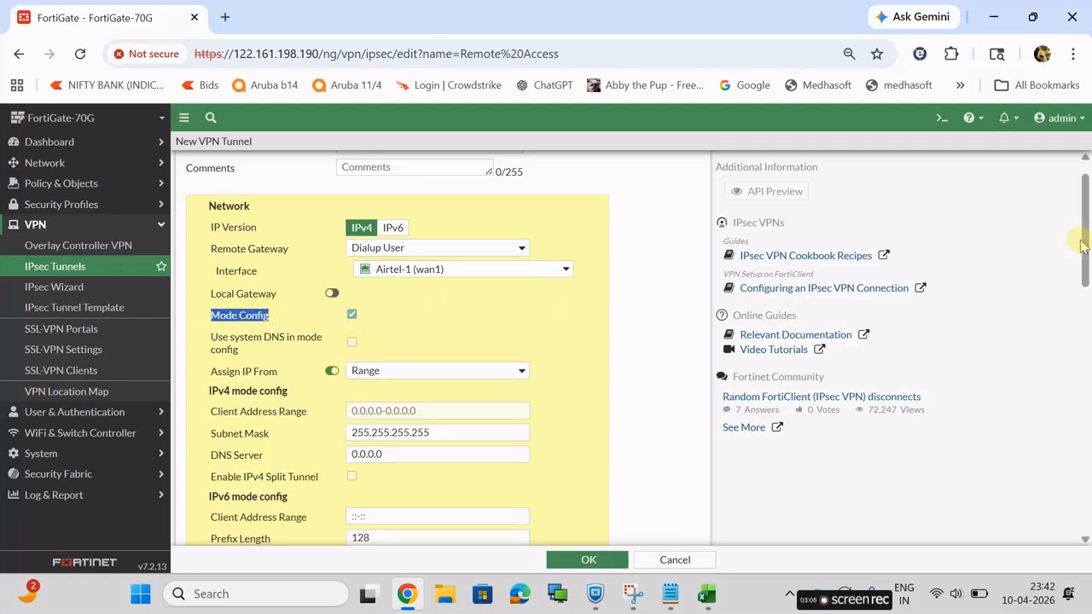
Glance at the new connection form in FortiClient, return to FortiGate, and set the IPv4 client address range to 192.168.41.1-192.168.41.254.
scroll(1088, 248, down, 2)
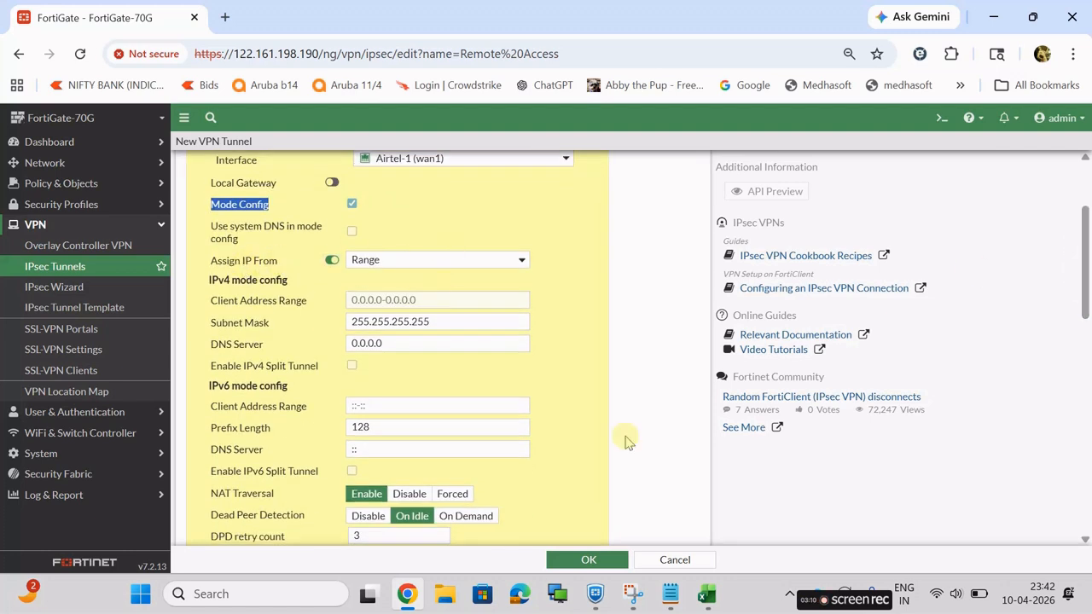
click(598, 596)
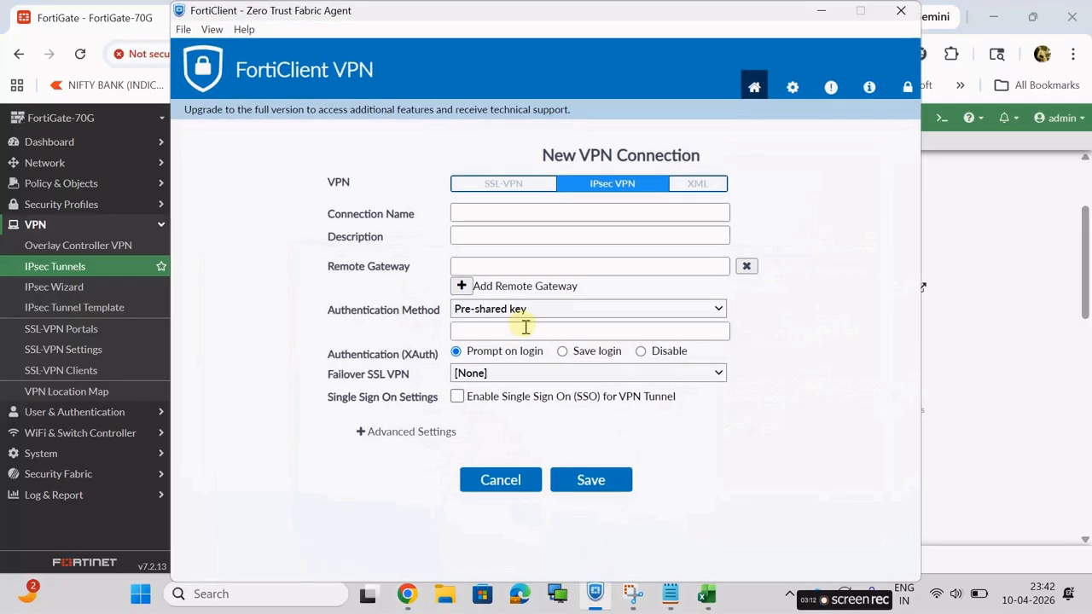
click(824, 17)
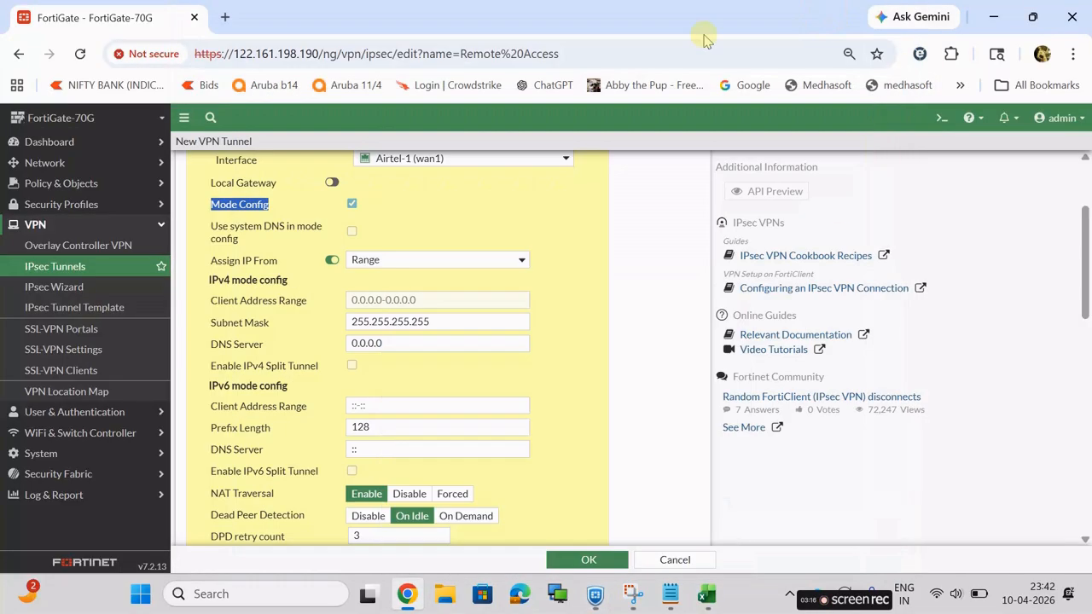
click(426, 302)
click(341, 295)
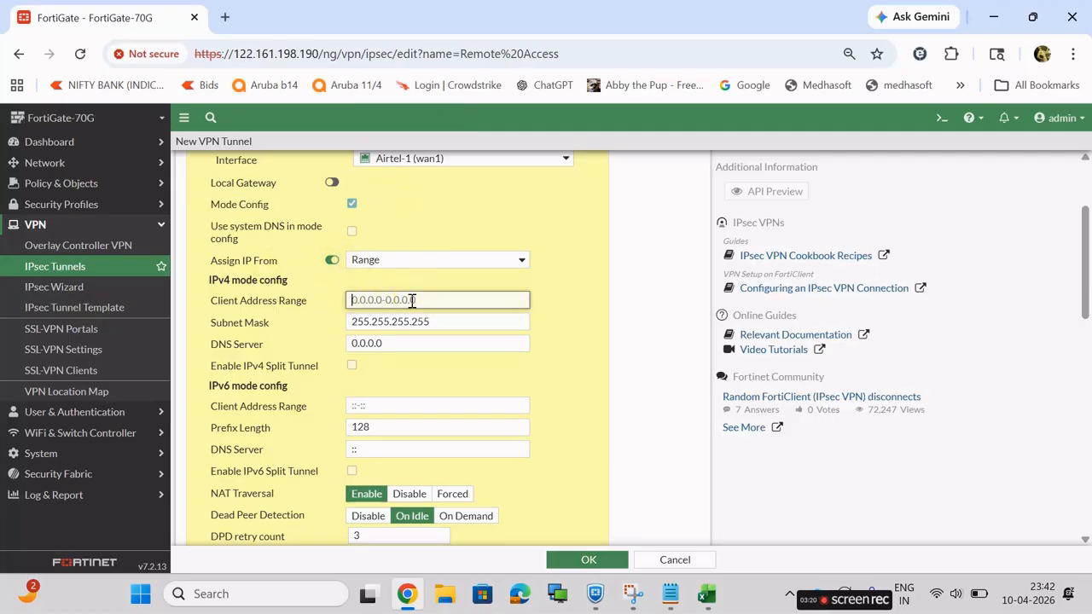
text(192.168.41.1-192.168.41)
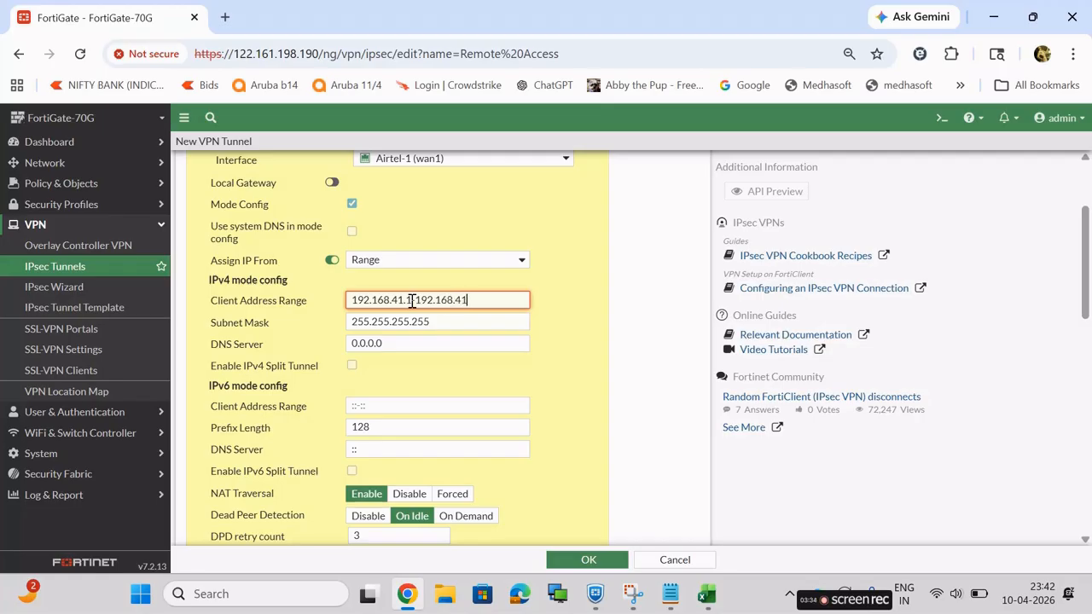
text(254)
click(486, 299)
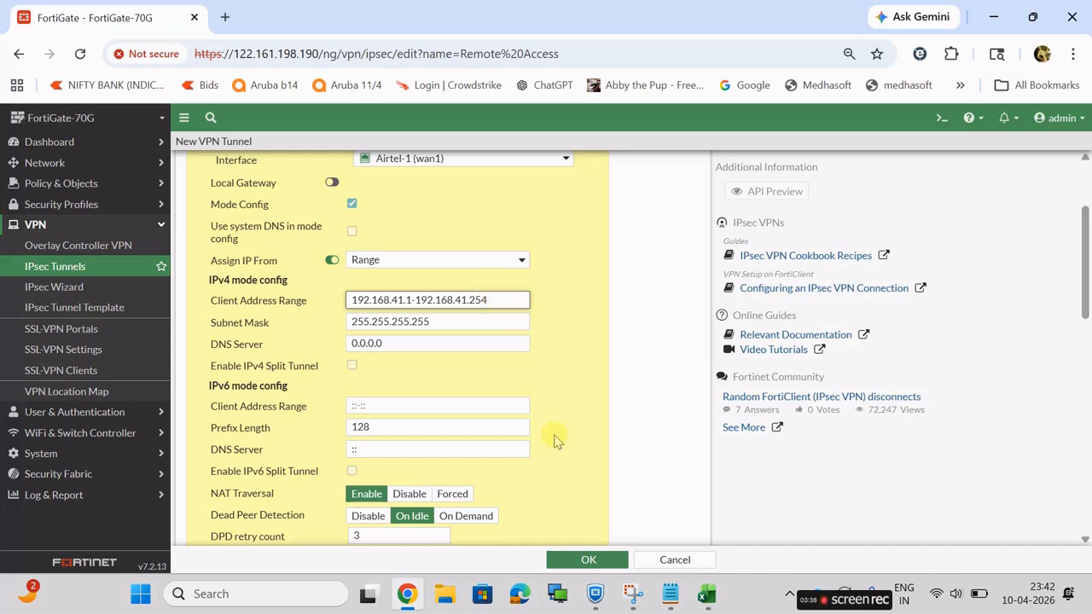
Set the IPv4 mode config DNS server to 8.8.8.8 and enable IPv4 split tunnel.
drag(396, 349, 296, 355)
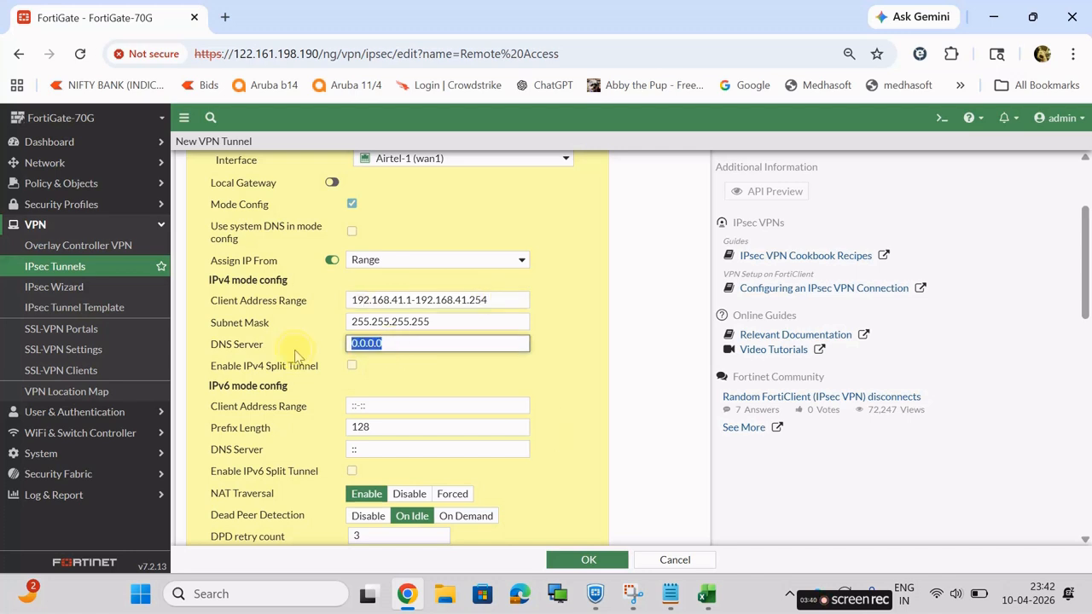
text(8.8.8.8)
drag(331, 374, 246, 375)
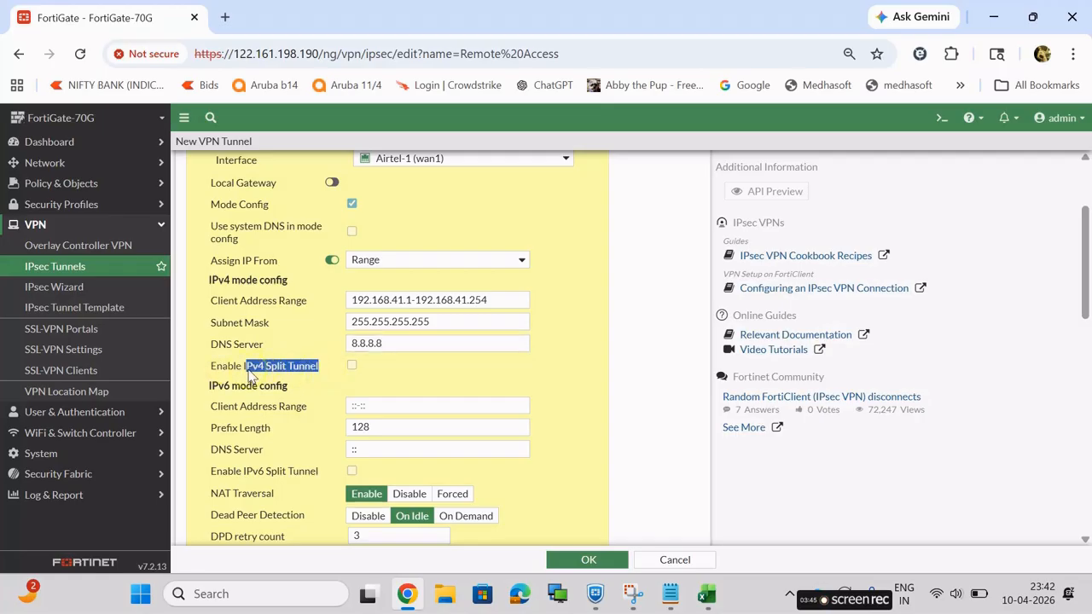
click(353, 367)
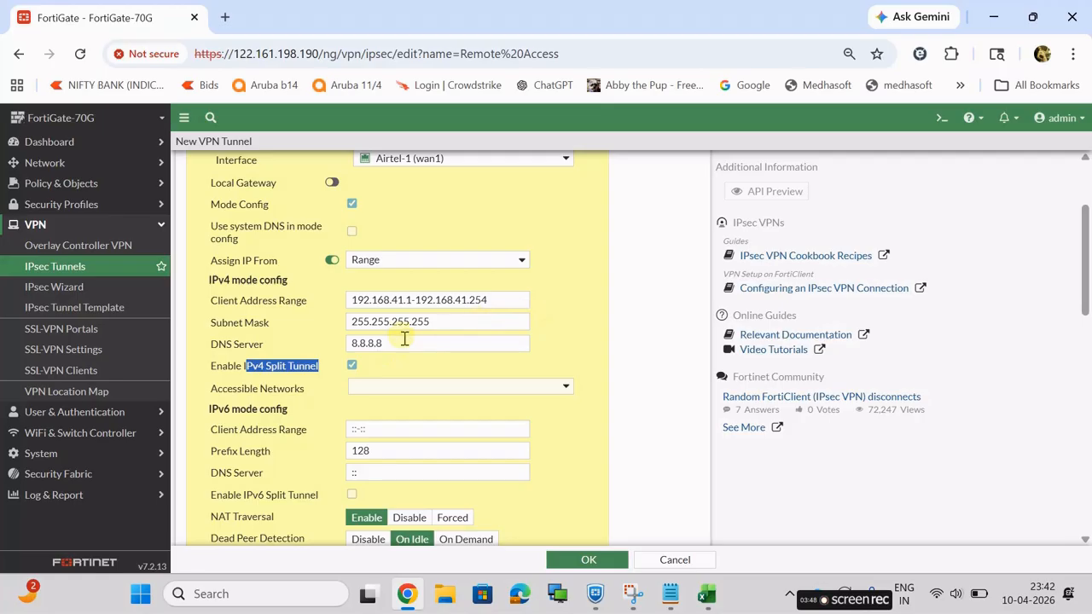
click(461, 395)
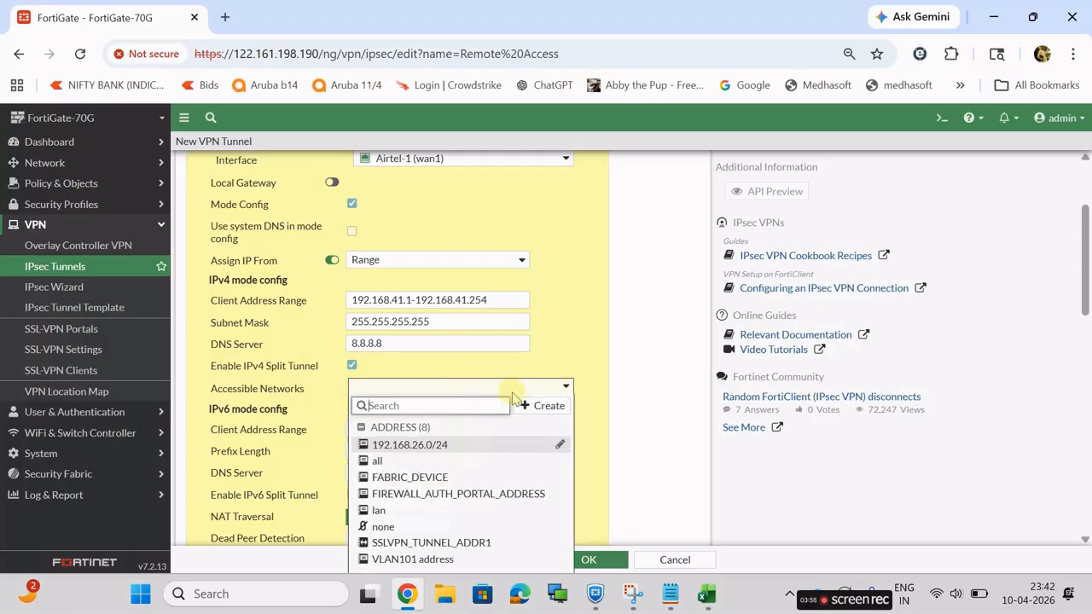
click(536, 412)
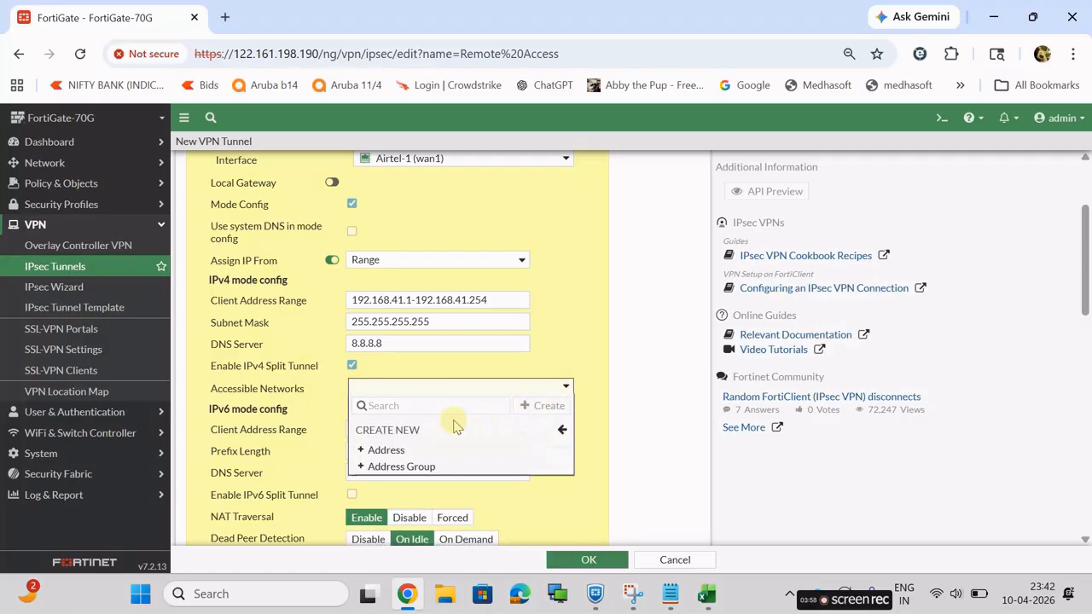
click(391, 451)
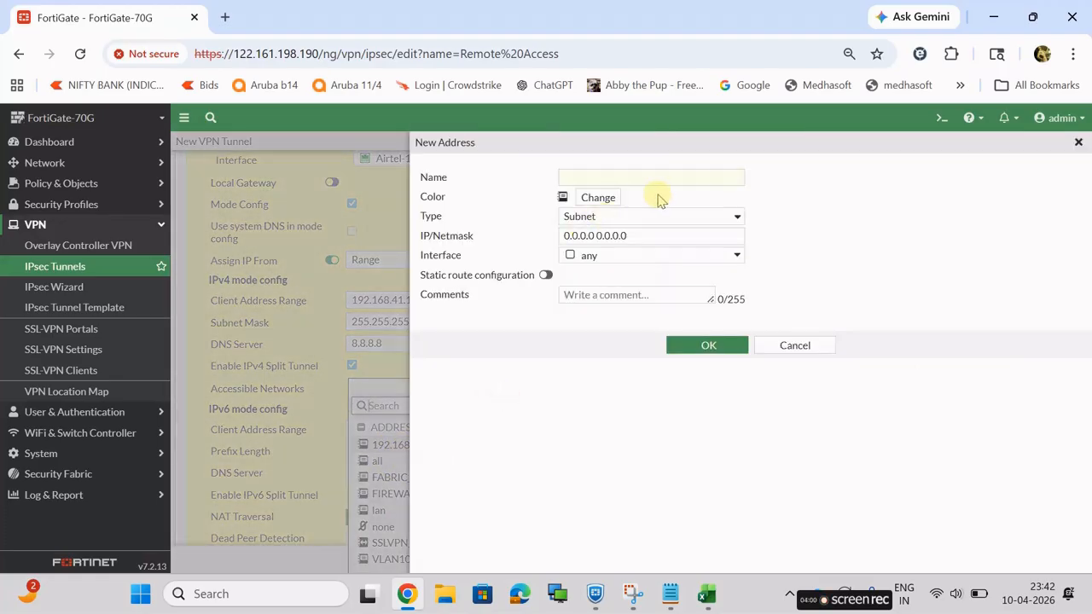
click(790, 346)
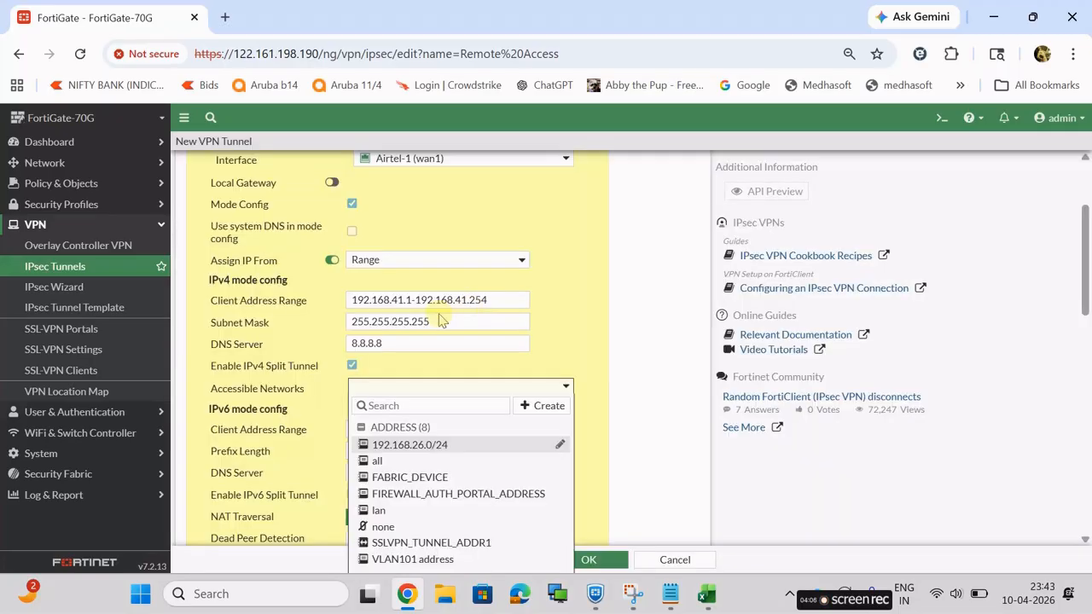
click(586, 405)
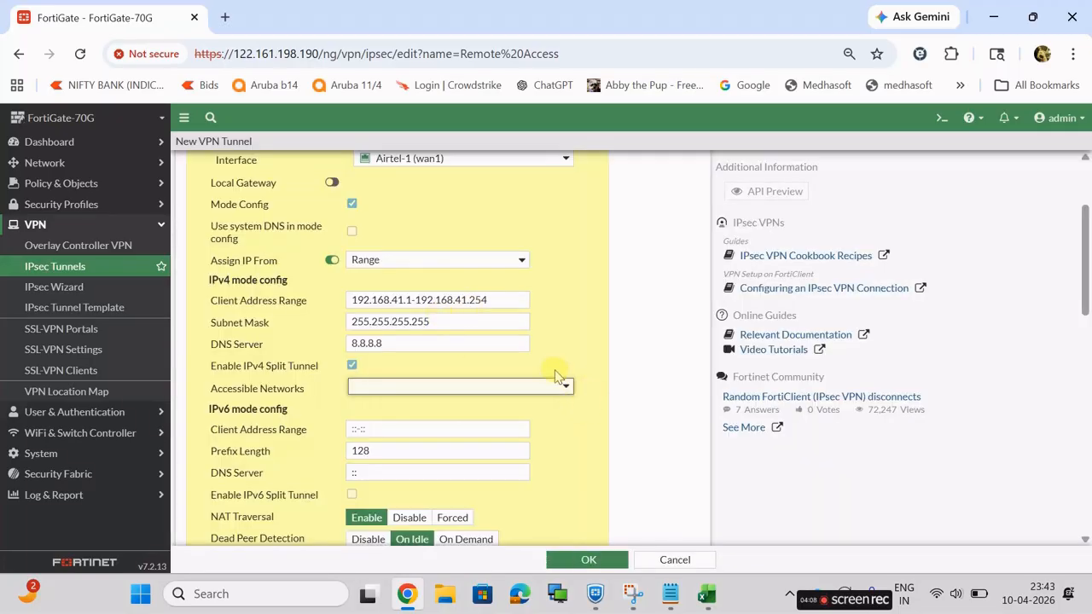
Check the subnet of the lan address object and choose lan as the accessible network for the split tunnel.
click(559, 389)
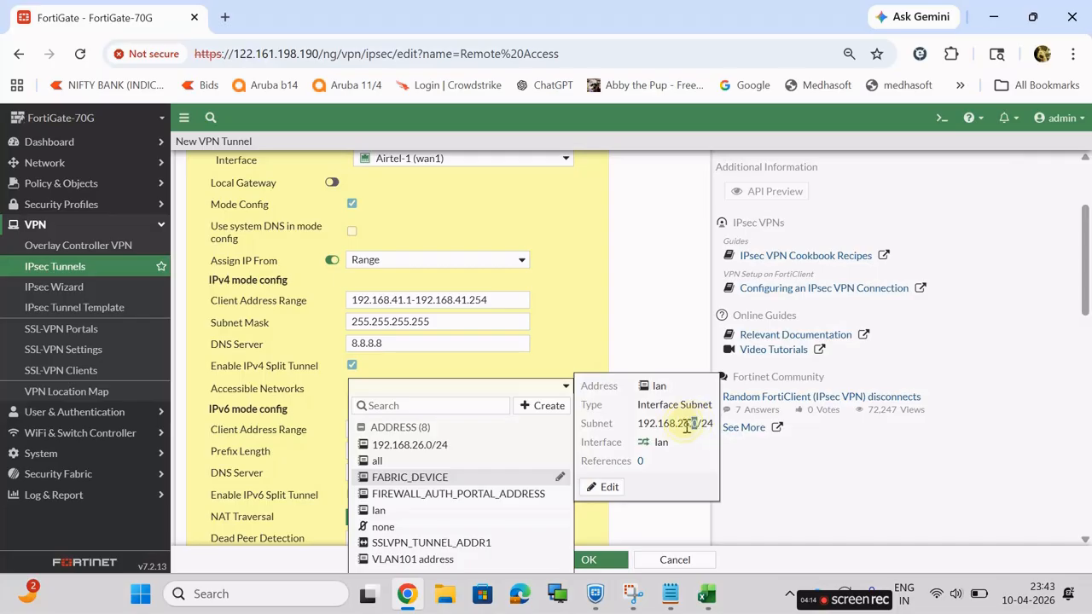
drag(696, 424, 657, 424)
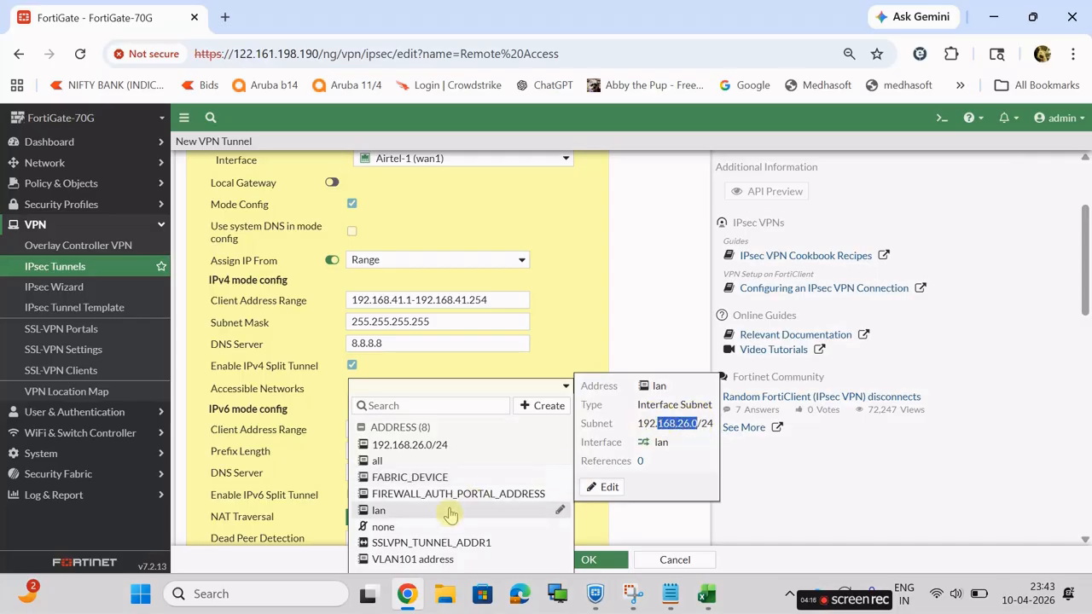
click(386, 512)
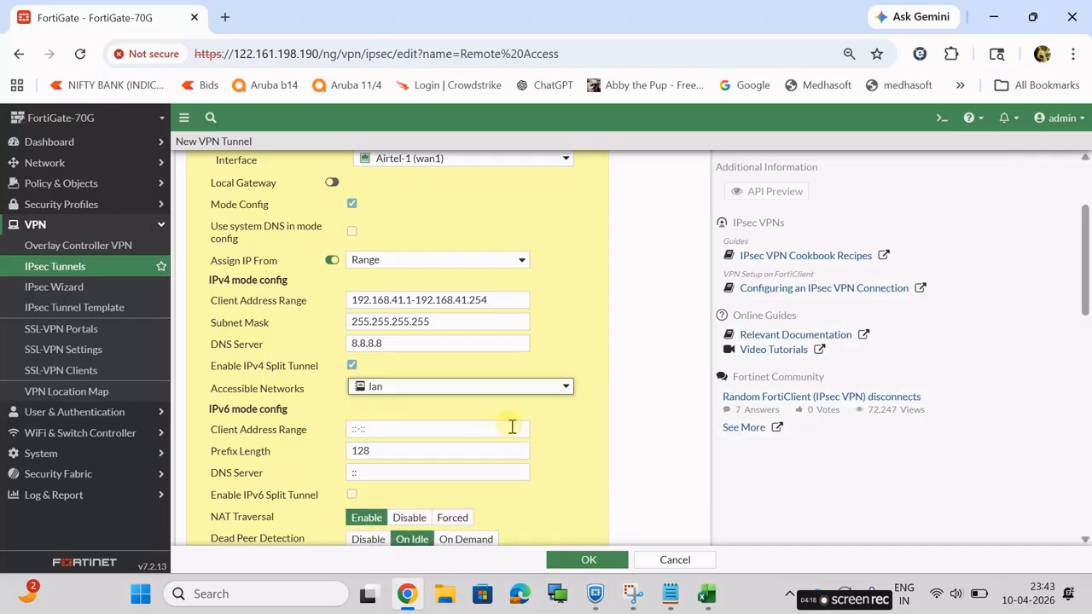
Glance at the pre-shared key field in FortiClient, return to FortiGate, and enter the pre-shared key for the tunnel's authentication.
drag(1088, 256, 1089, 317)
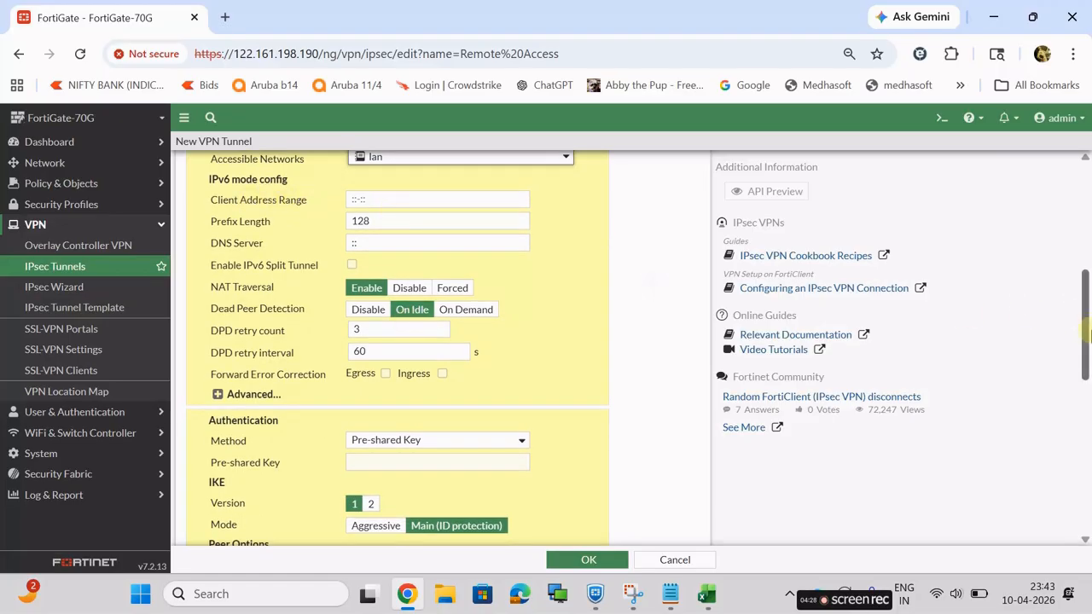
drag(1086, 341, 1085, 390)
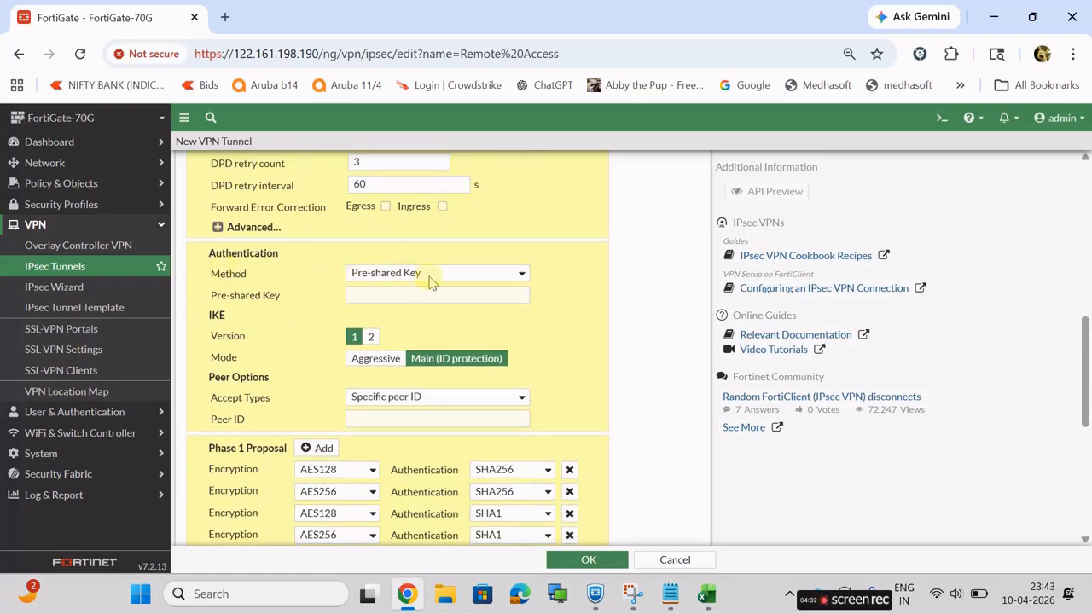
click(415, 297)
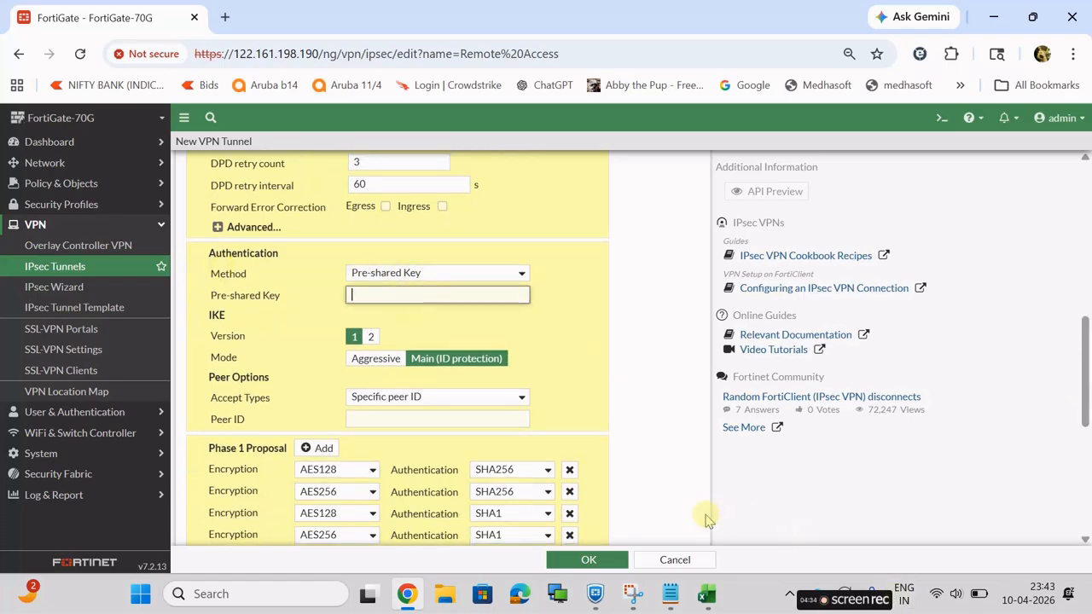
click(592, 601)
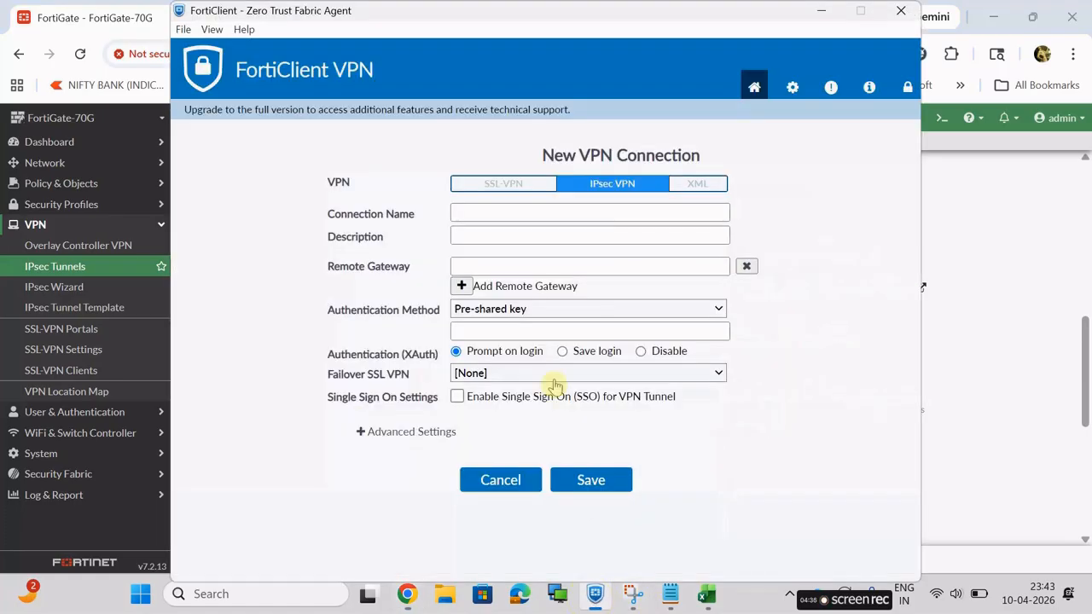
click(478, 332)
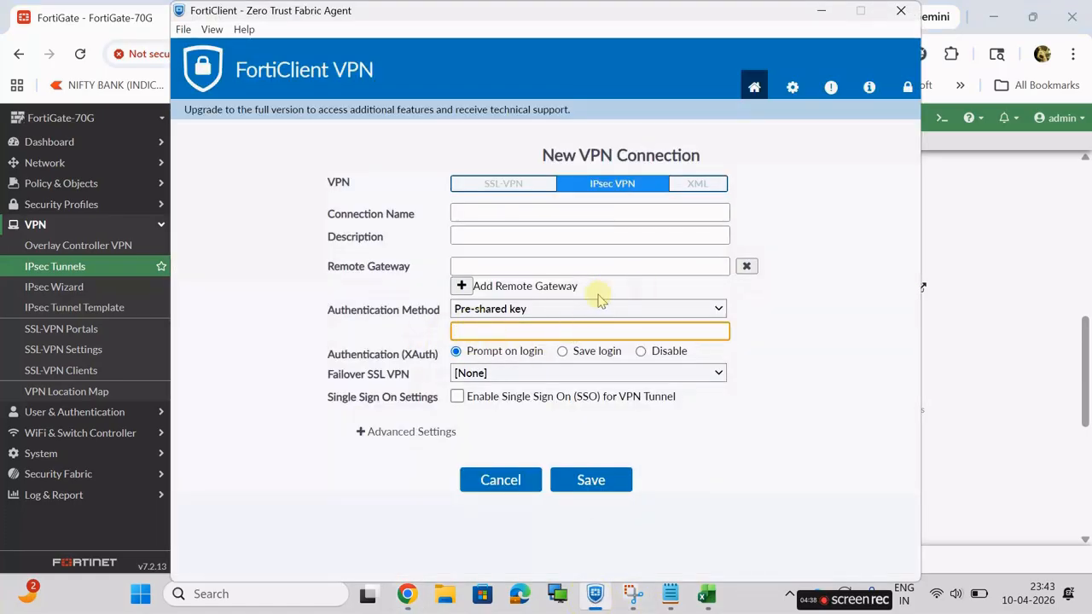
click(821, 12)
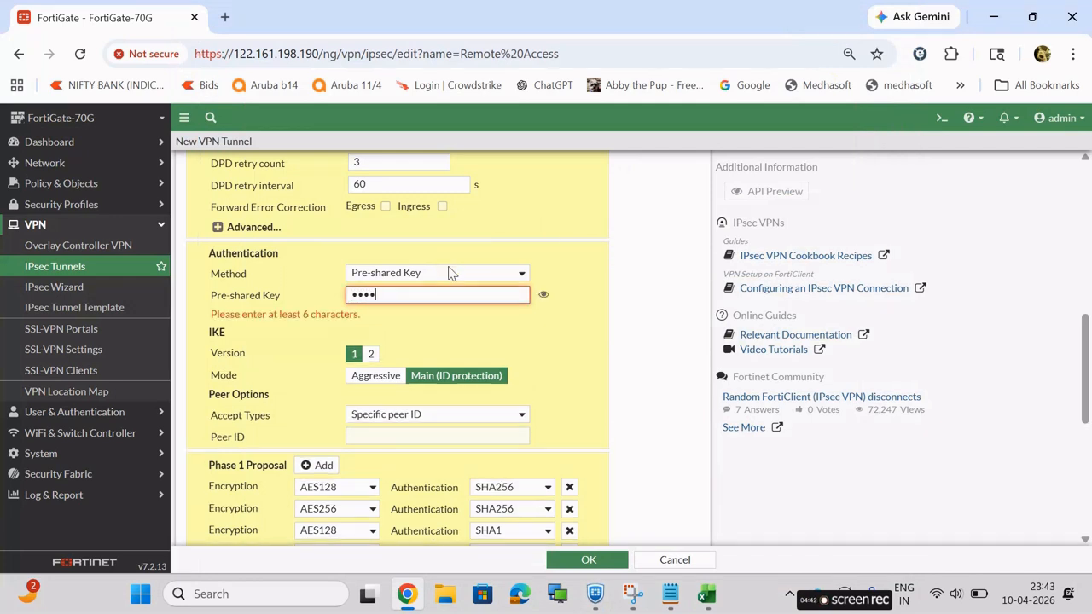
text(••••)
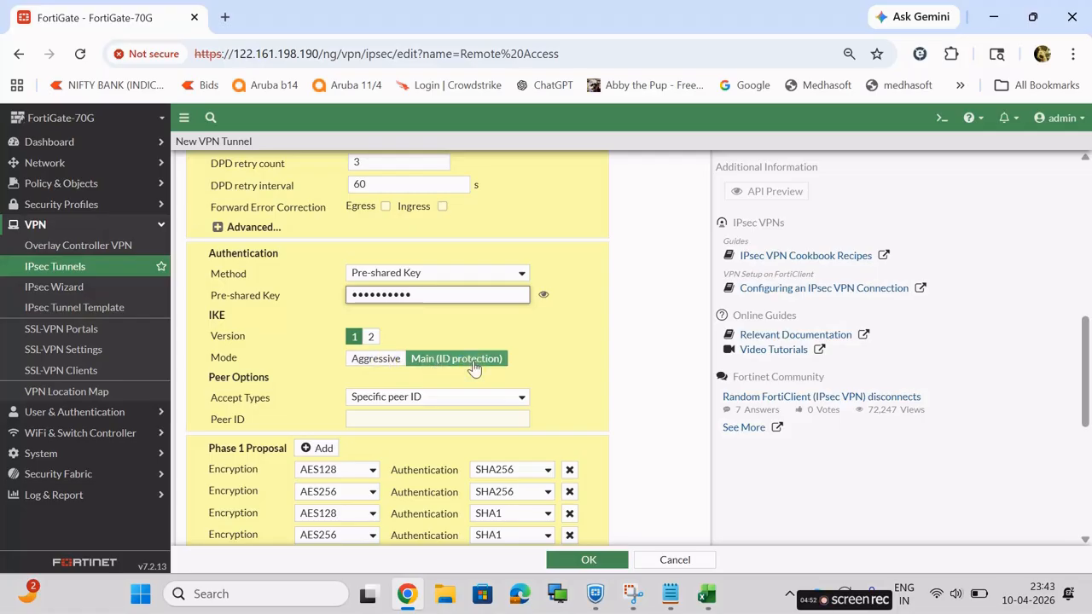
Set the tunnel's IKE mode to Aggressive and the peer options to accept Any peer ID.
click(383, 360)
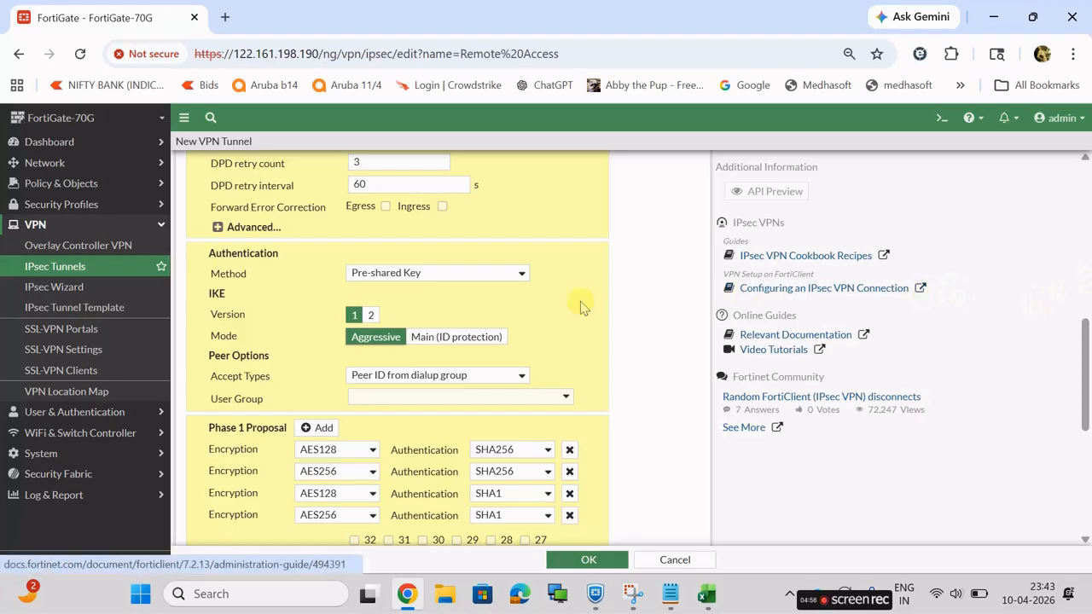
drag(212, 382, 278, 390)
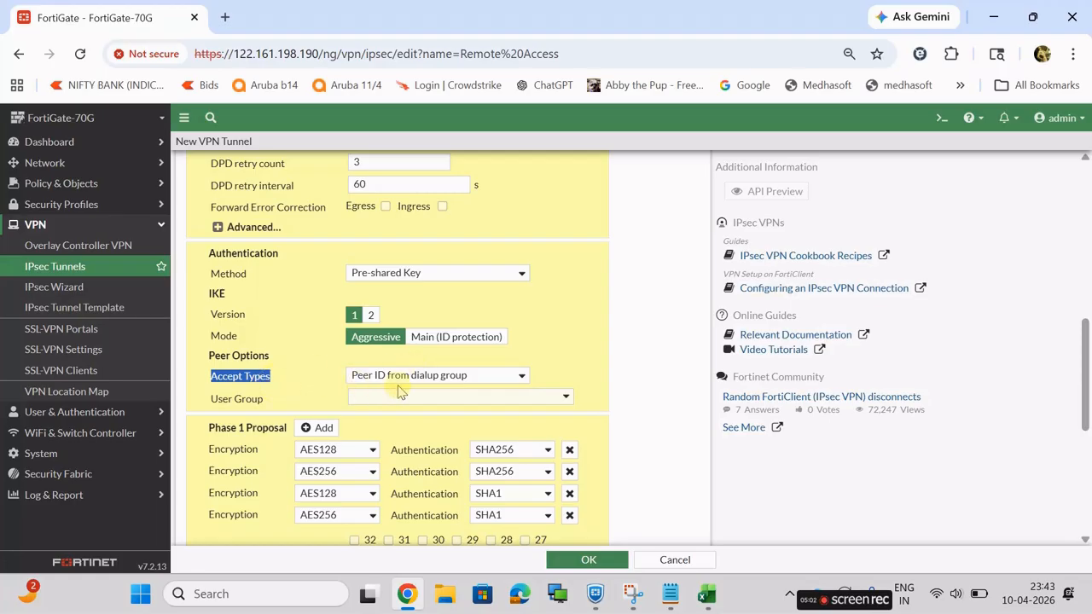
click(492, 381)
click(426, 392)
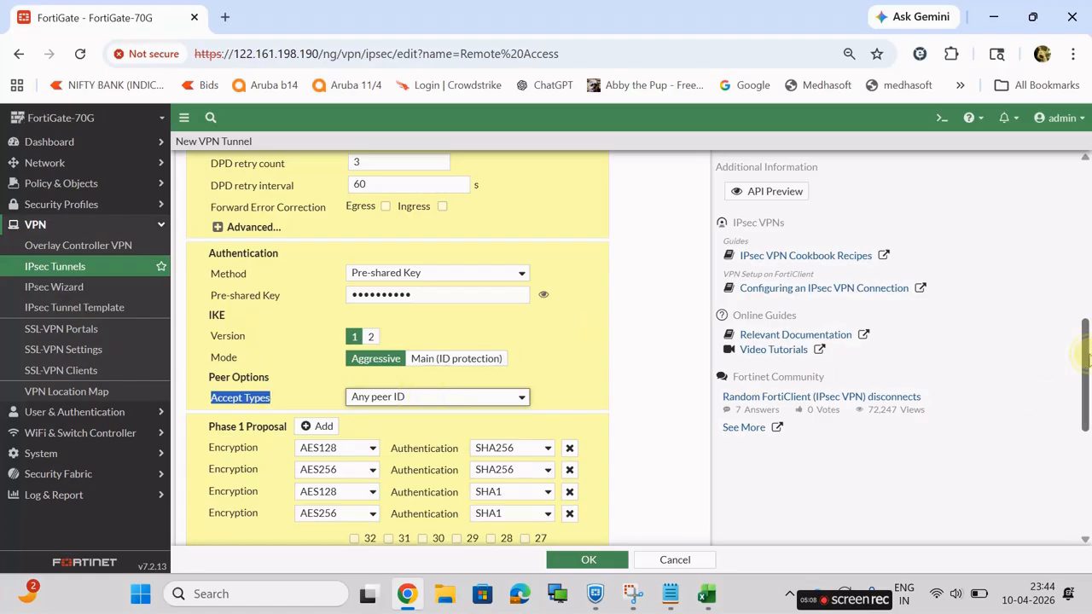
Remove three Phase 1 proposals, keeping only the AES128 with SHA256 entry.
drag(1085, 358, 1085, 400)
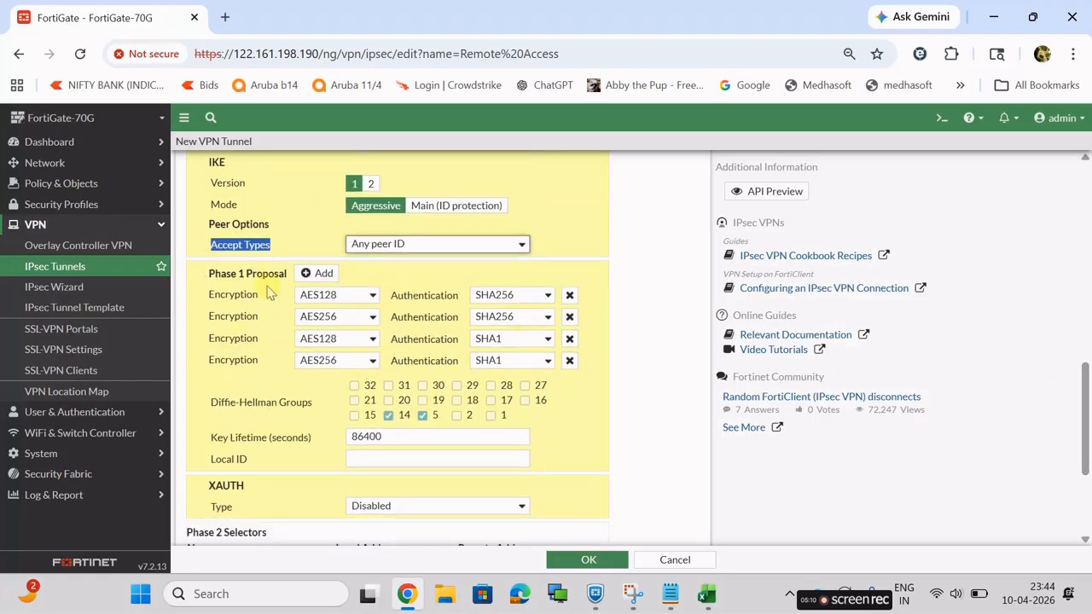
drag(209, 274, 280, 276)
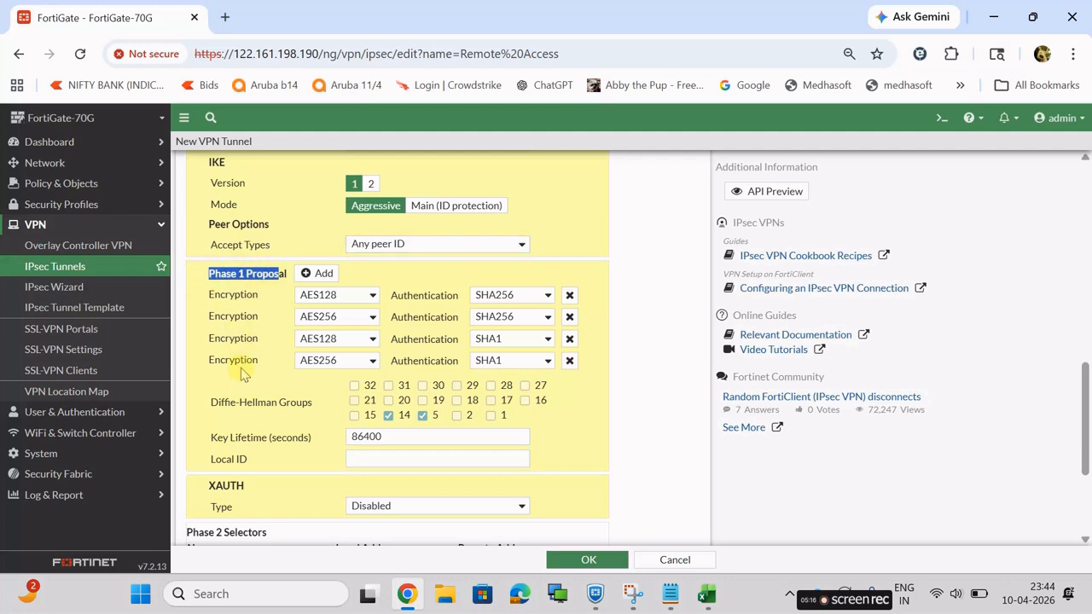
click(570, 361)
click(570, 339)
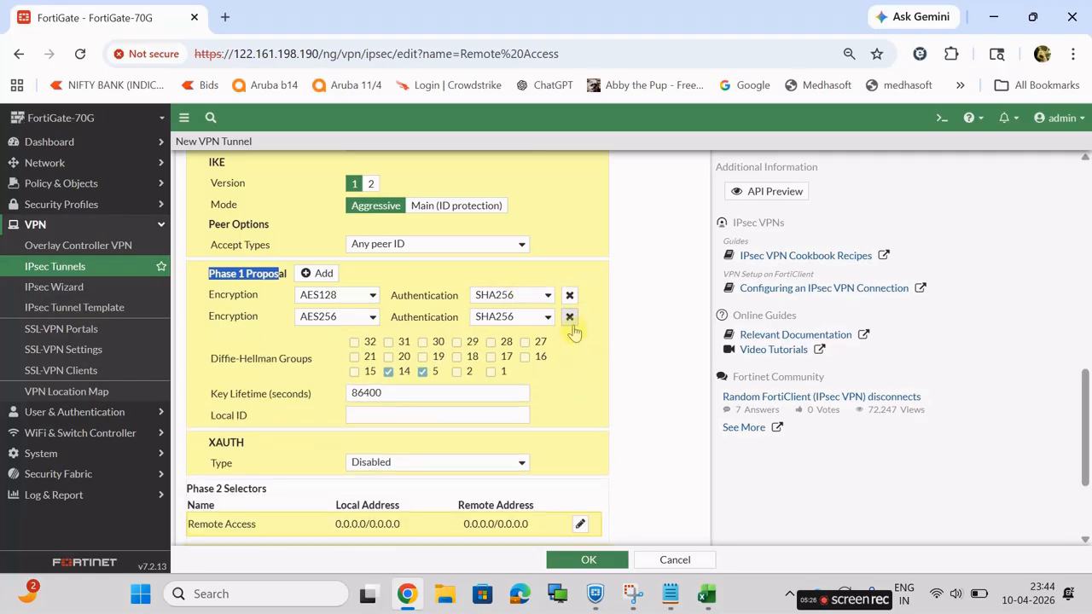
click(570, 317)
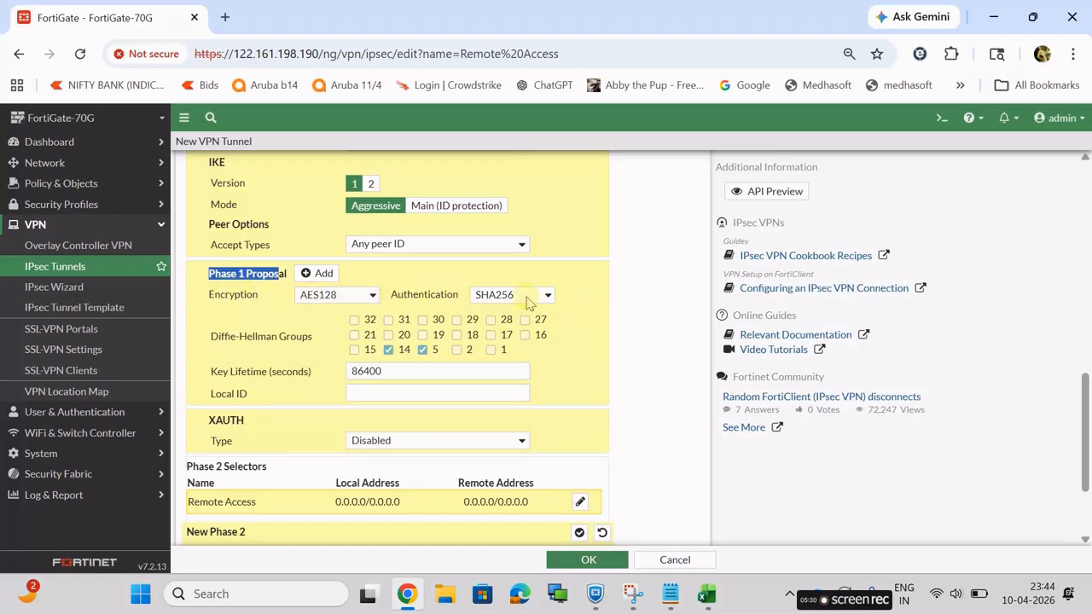
Set the remaining Phase 1 proposal to DES encryption with SHA1 authentication and keep only Diffie-Hellman group 14.
click(369, 297)
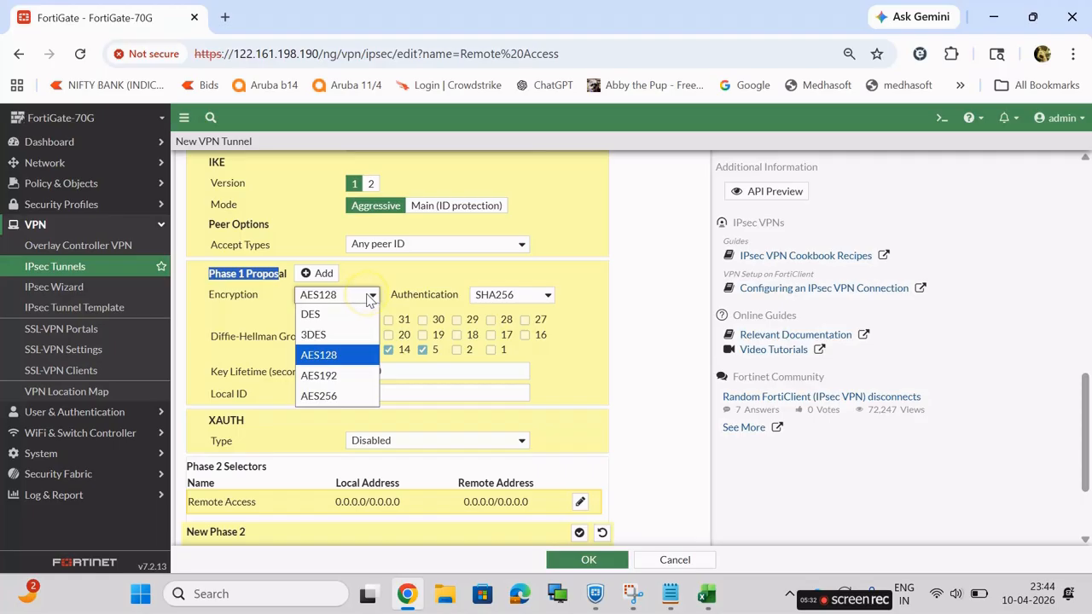
click(332, 315)
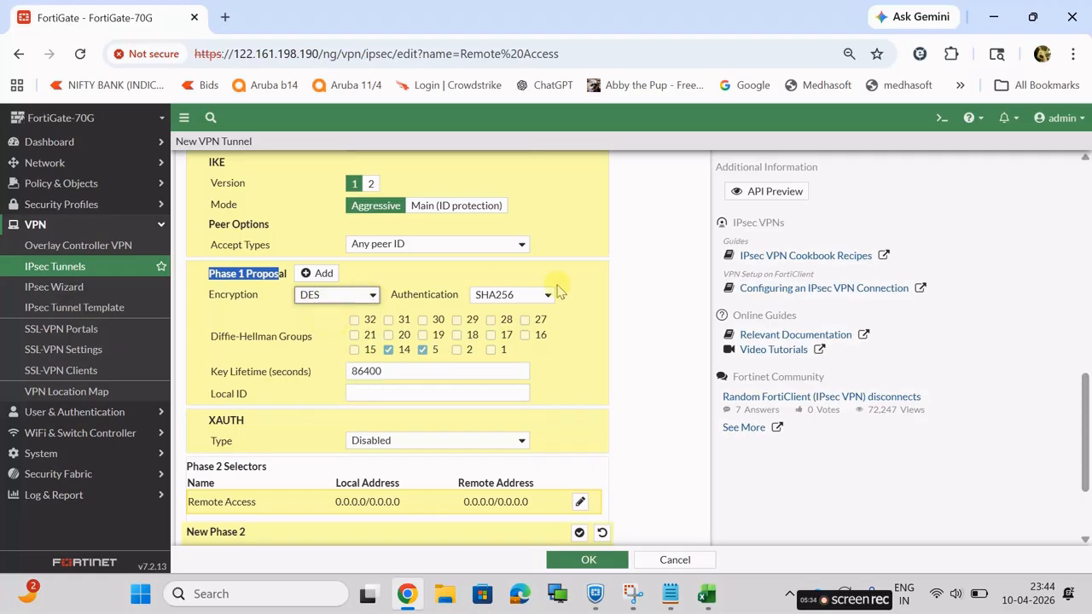
click(546, 296)
click(512, 332)
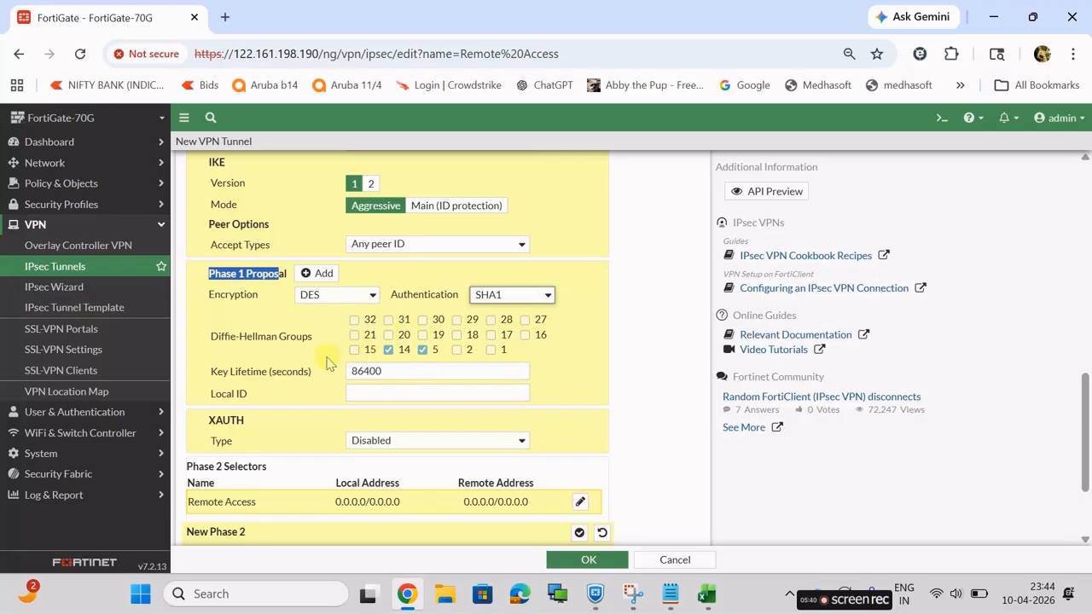
click(422, 351)
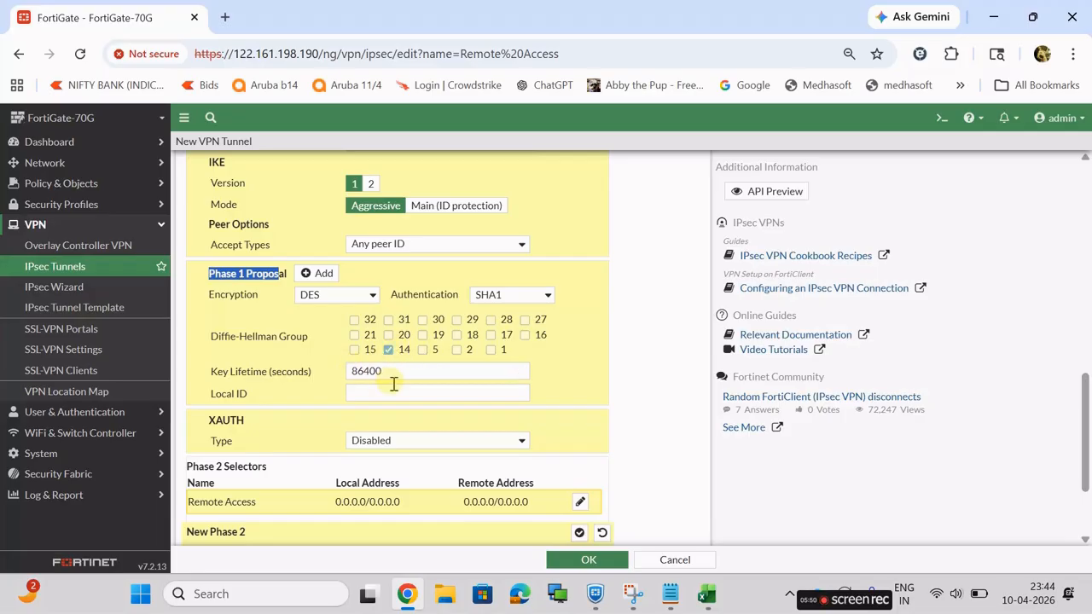
drag(415, 372, 344, 382)
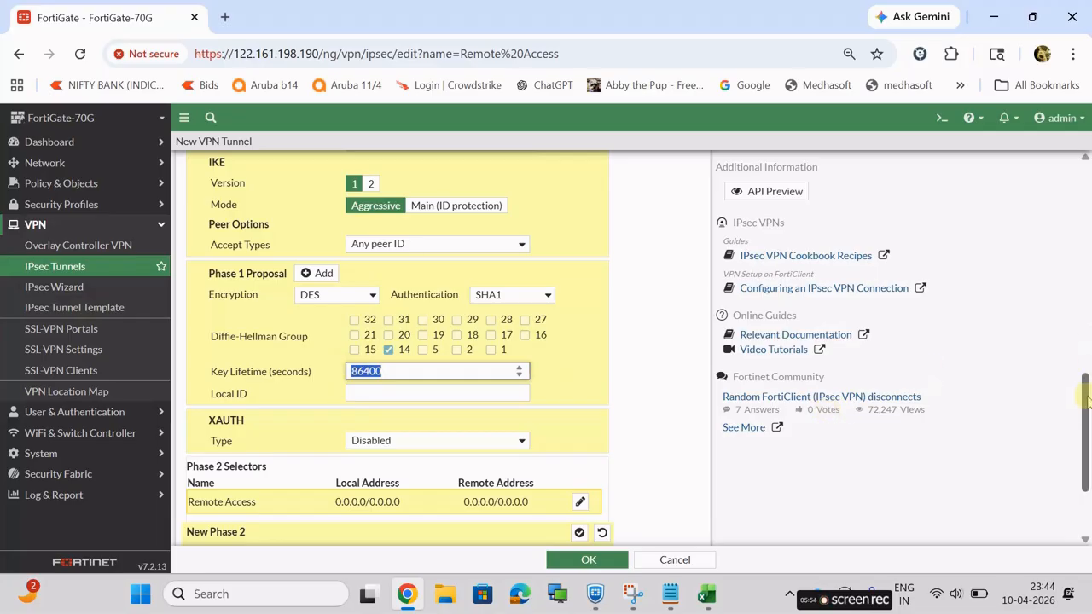
Set the XAUTH type to Auto Server for the tunnel.
scroll(1090, 439, down, 1)
scroll(1090, 439, down, 1)
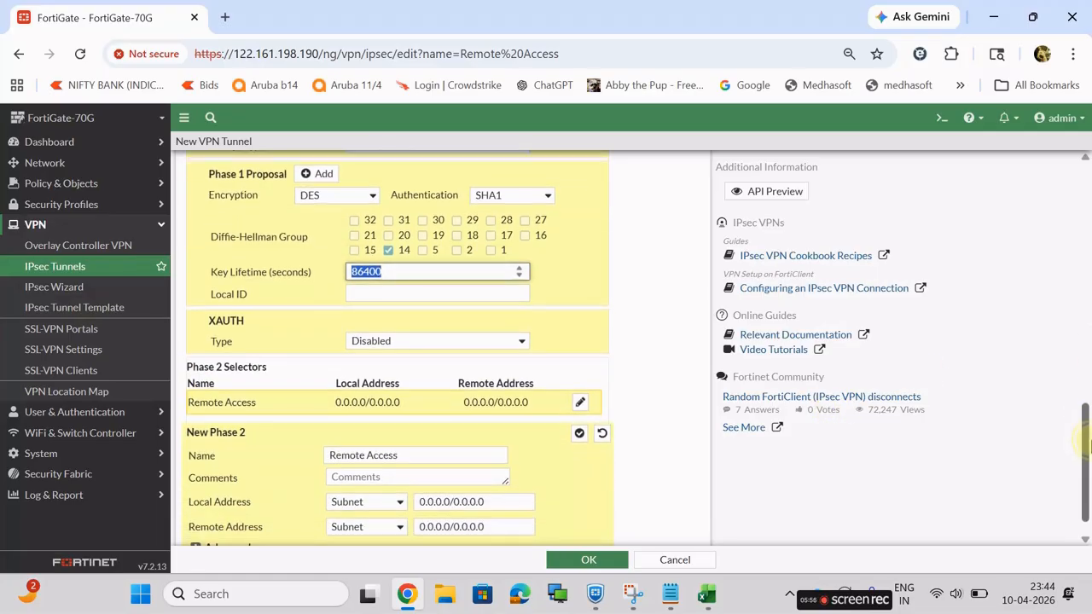
double_click(211, 328)
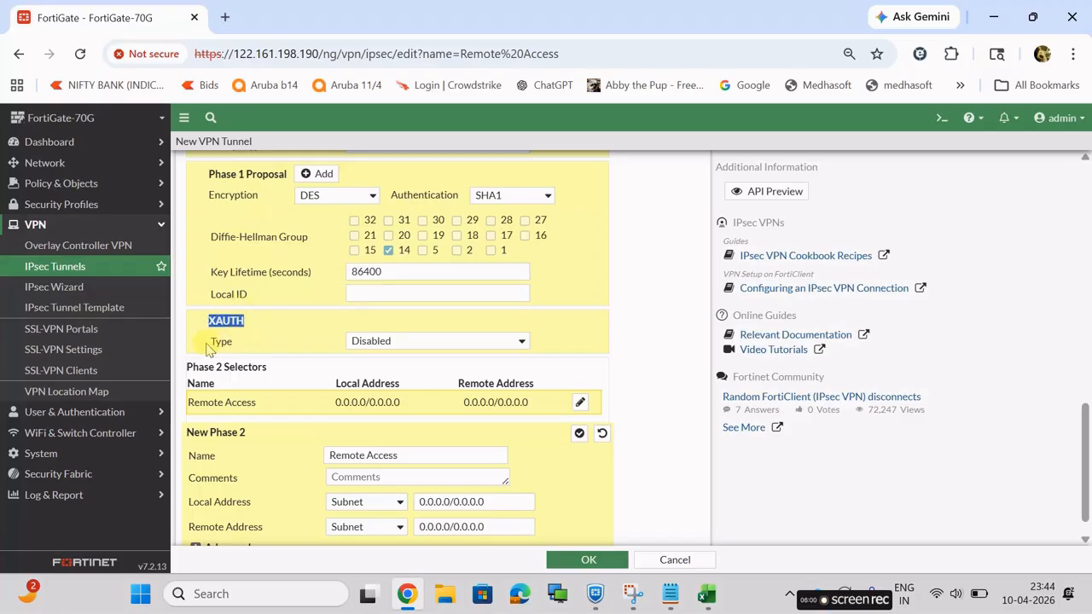
drag(206, 346, 246, 351)
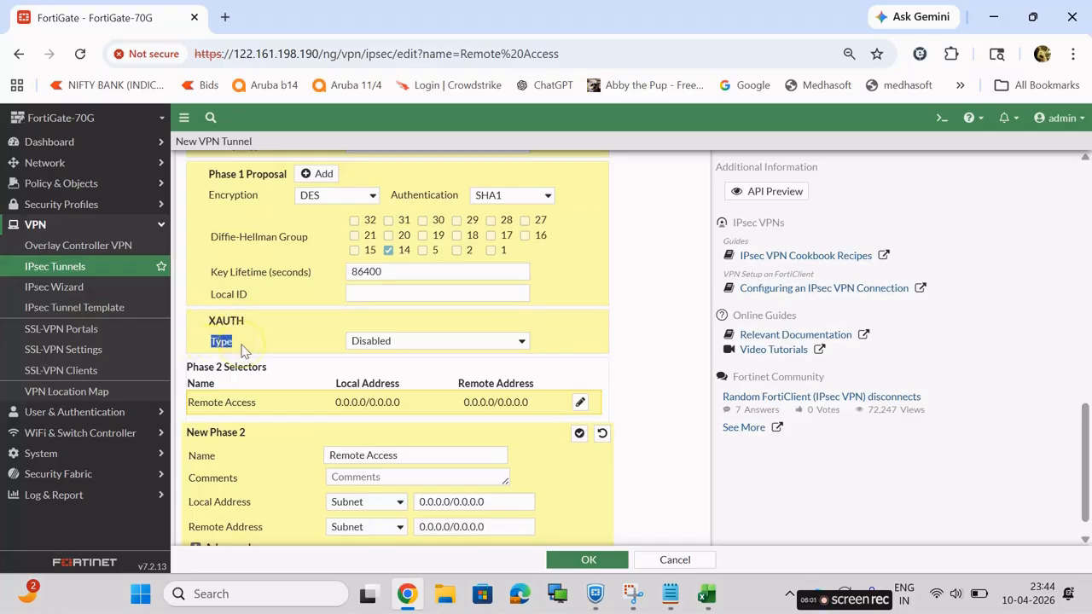
click(466, 346)
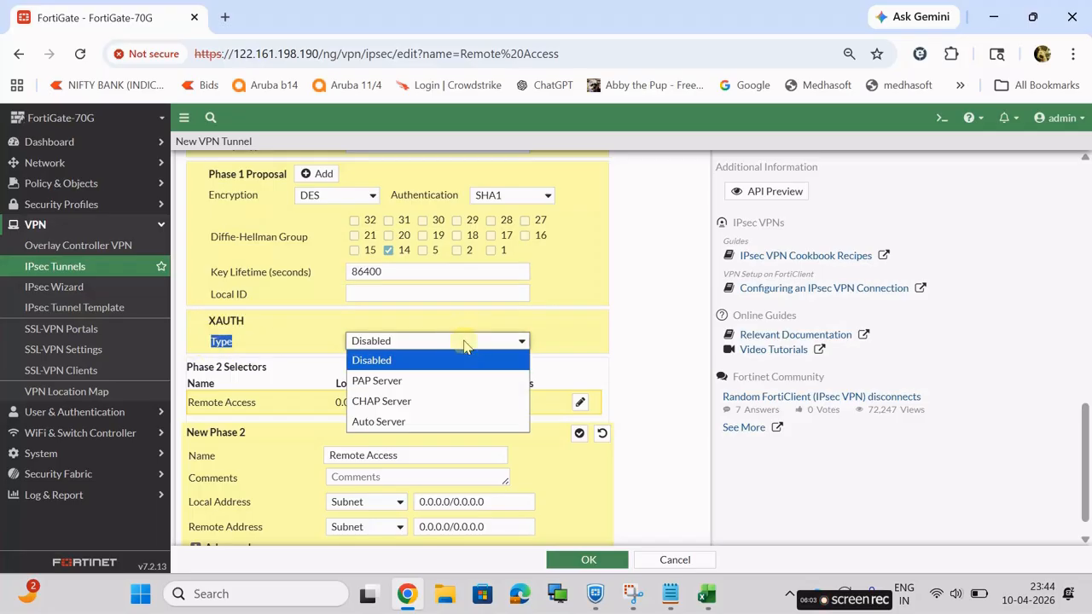
click(423, 421)
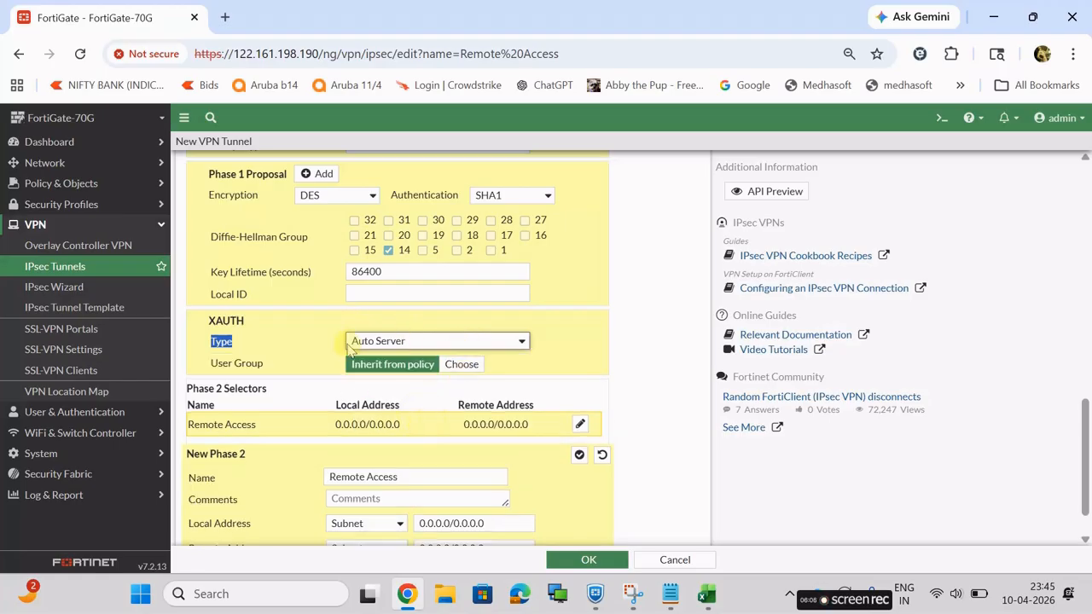
Glance at the outline in Notepad, return to FortiGate, and choose IPSec VPN Group as the XAUTH user group.
drag(212, 364, 259, 368)
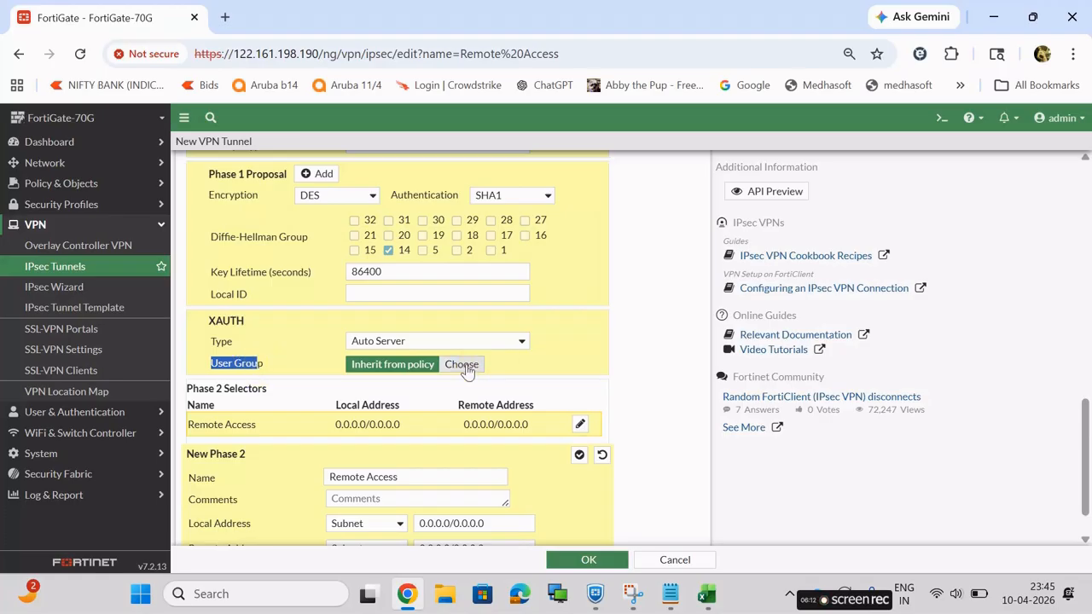
click(670, 594)
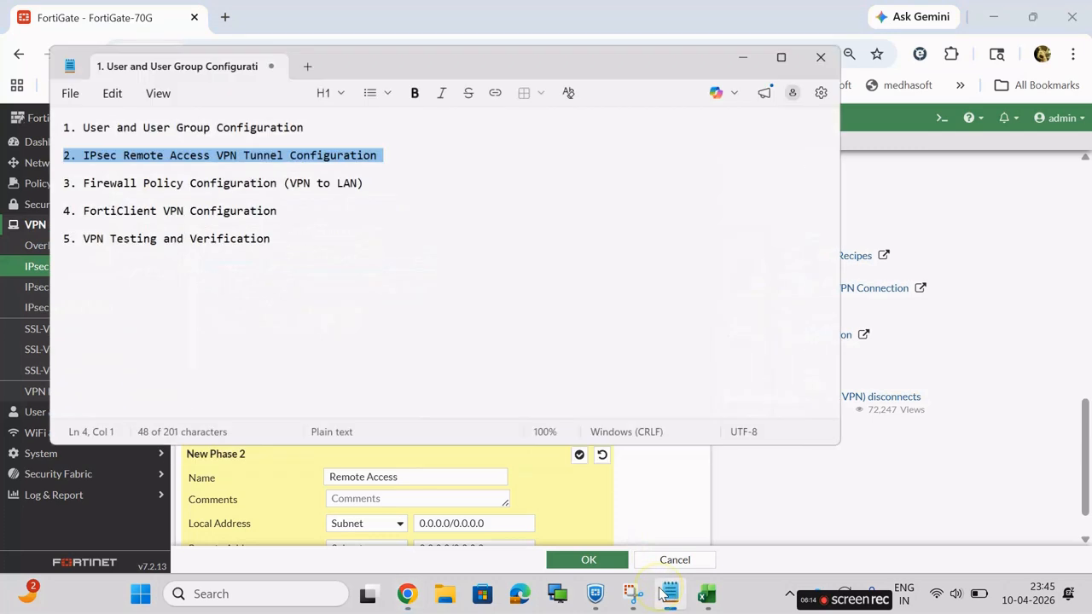
drag(235, 117, 195, 117)
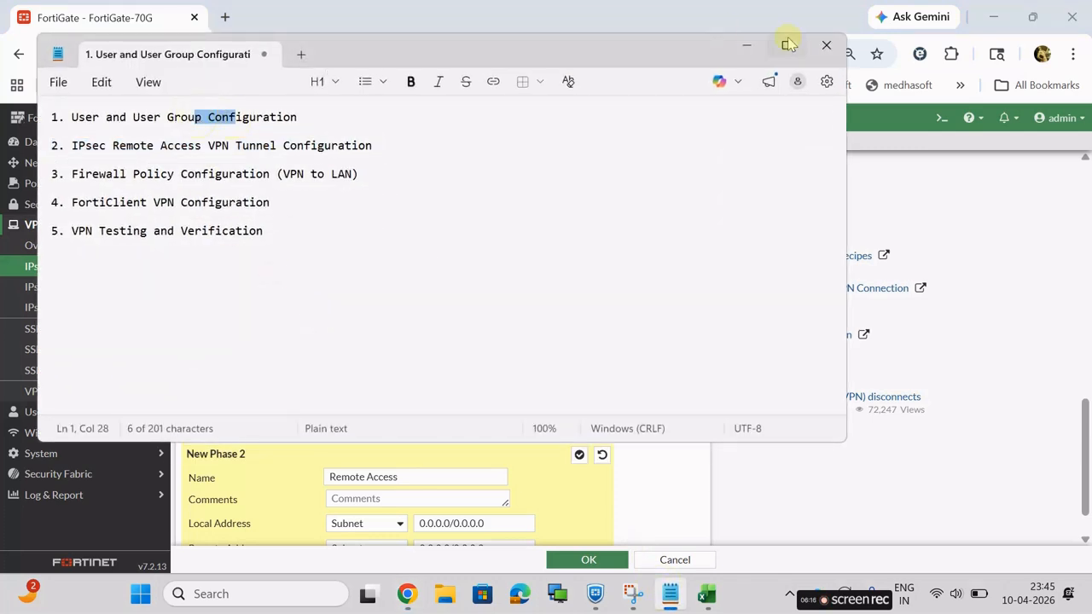
click(758, 49)
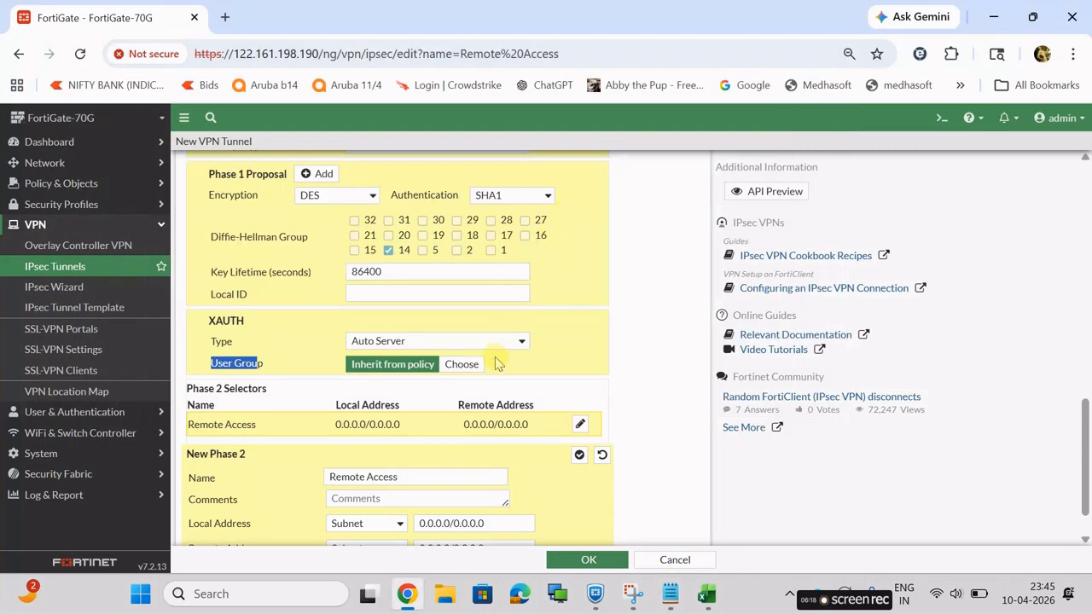
click(472, 367)
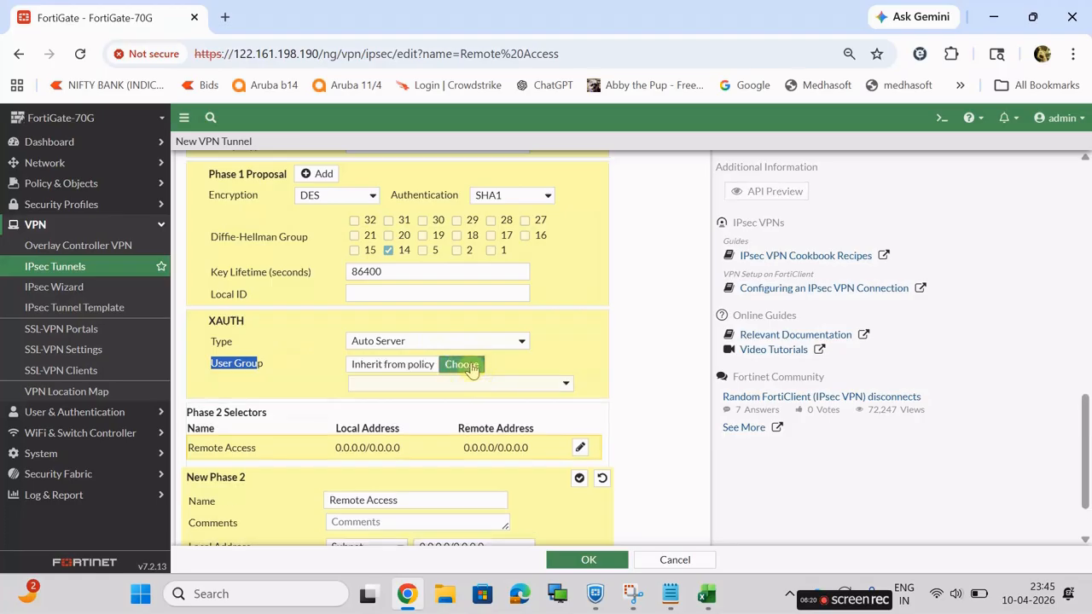
click(475, 386)
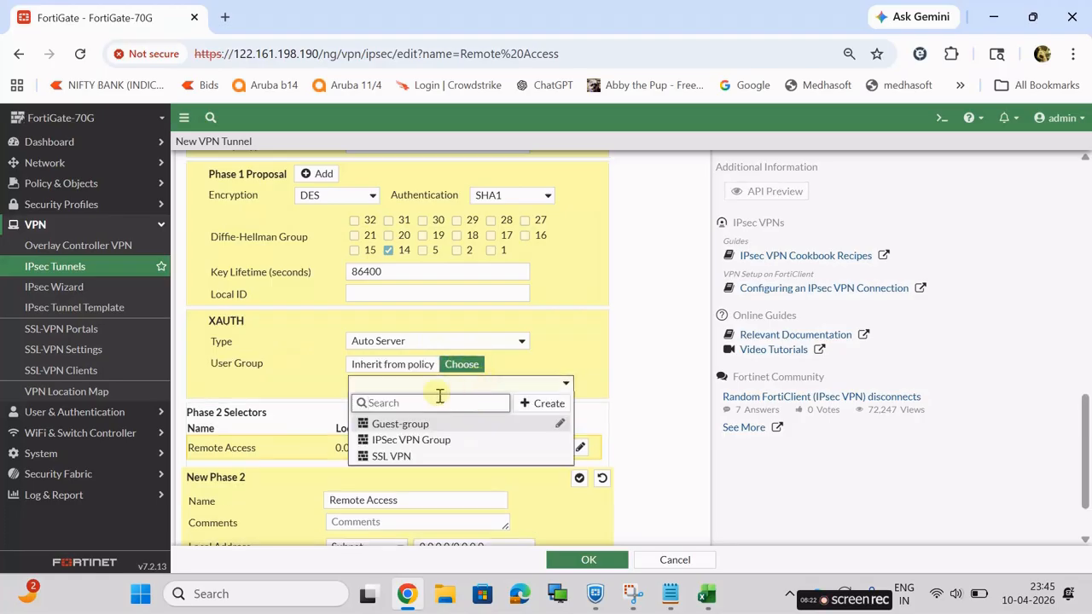
click(426, 439)
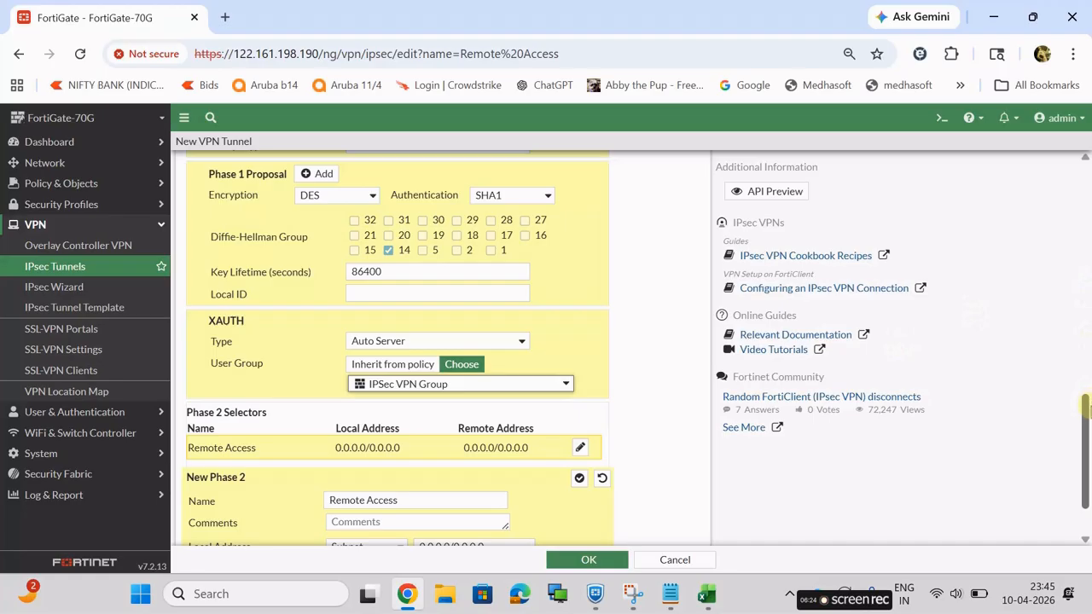
Expand the advanced Phase 2 settings and remove six proposals, keeping only the AES128 with SHA1 entry.
scroll(1088, 418, down, 1)
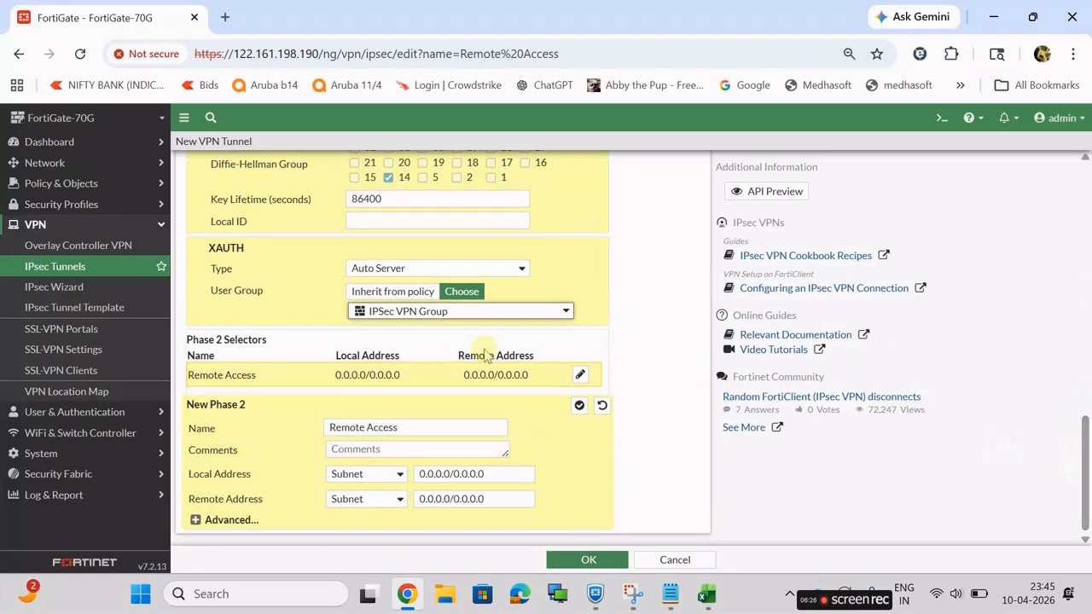
click(194, 522)
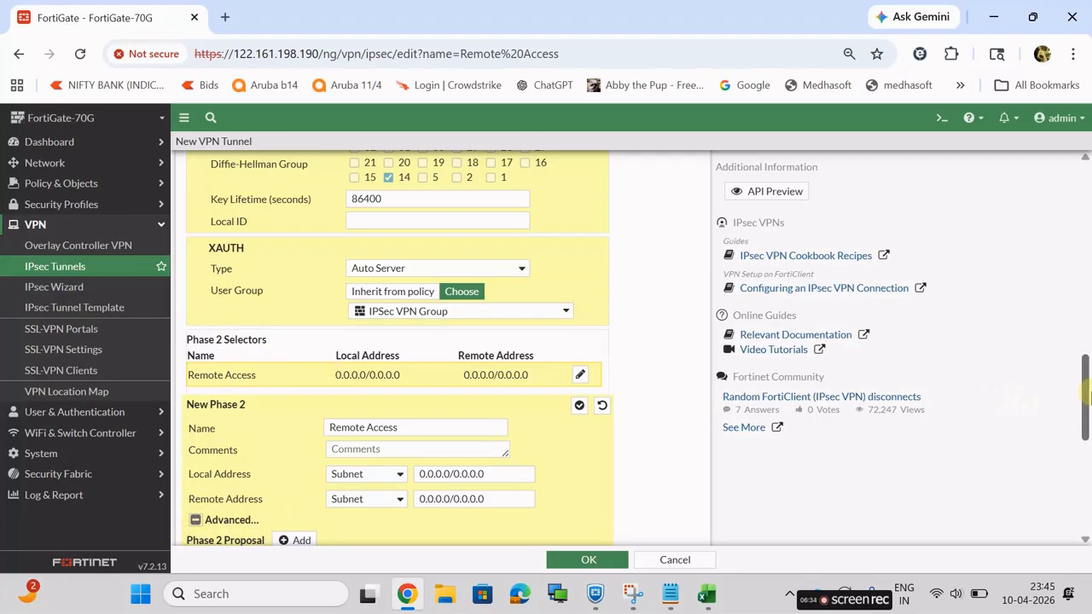
drag(1086, 408, 1087, 505)
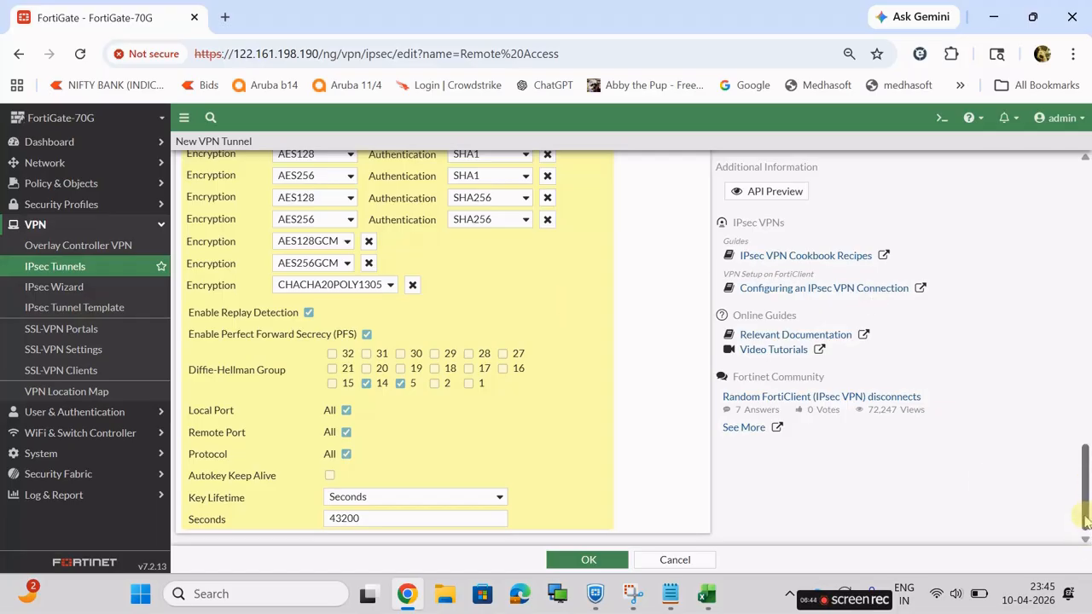
drag(1086, 521, 1082, 478)
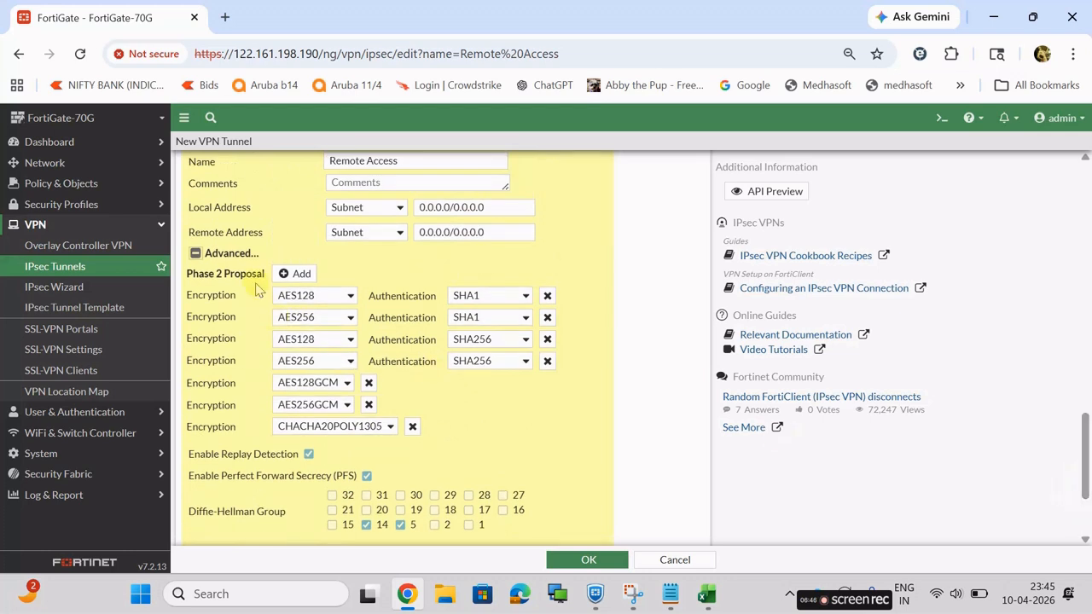
click(412, 428)
click(413, 404)
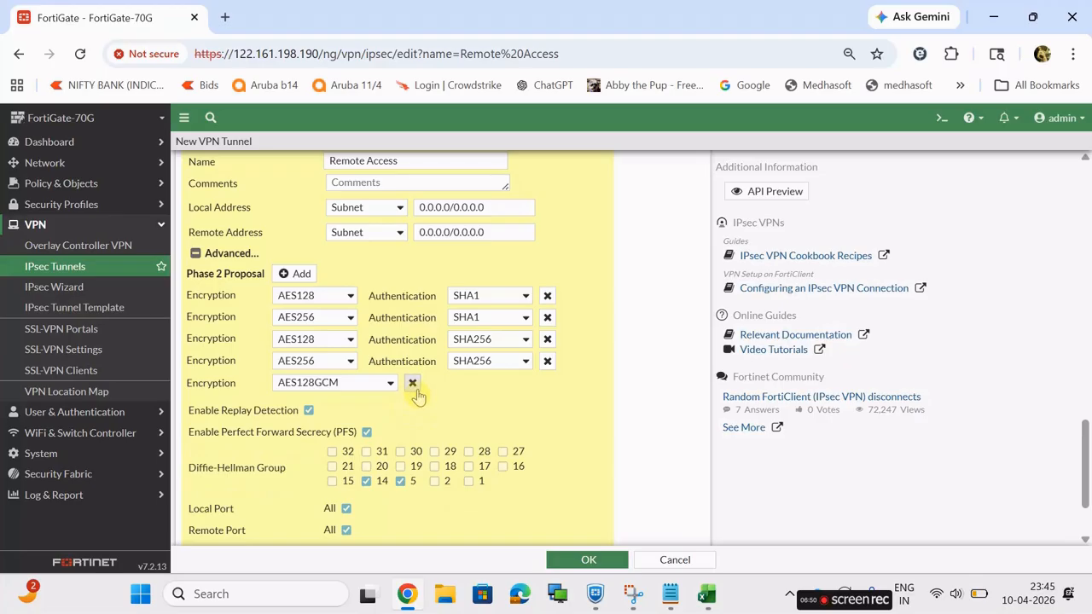
click(413, 383)
click(547, 361)
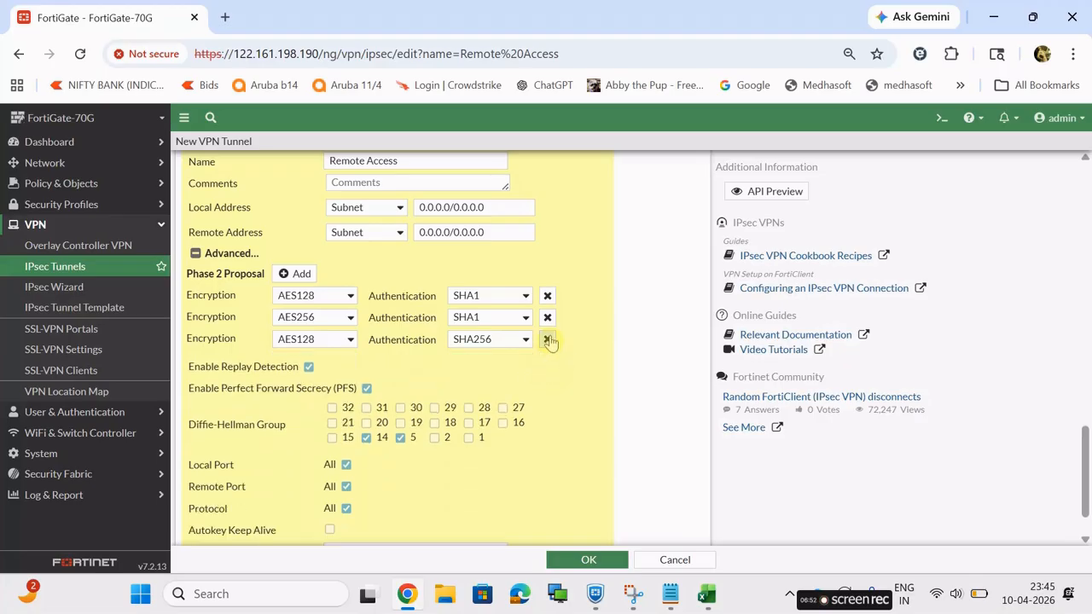
click(547, 340)
click(547, 317)
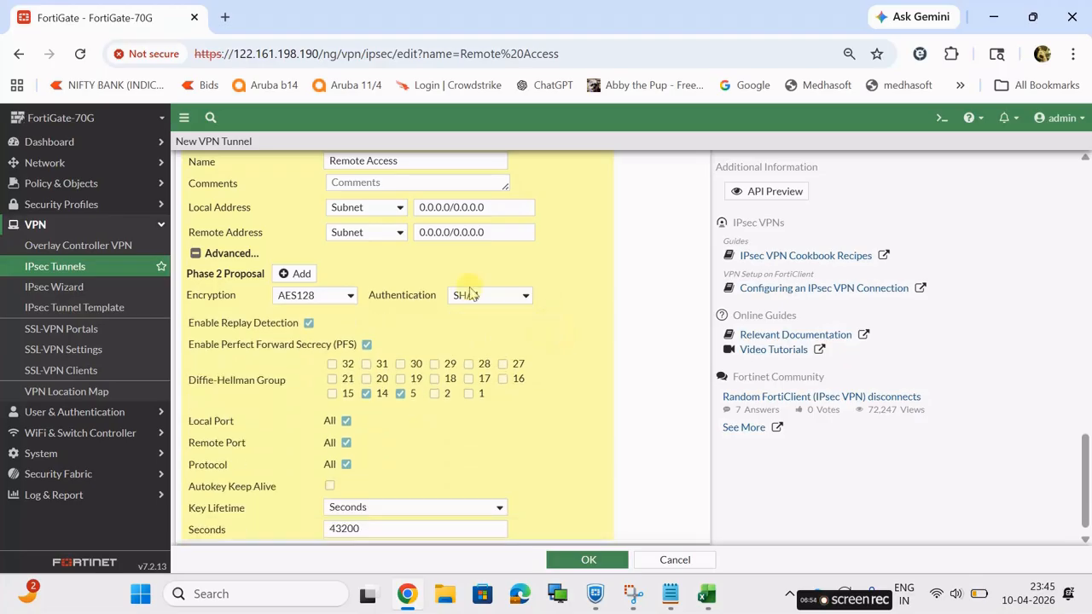
Set the remaining Phase 2 proposal's encryption to DES.
click(350, 300)
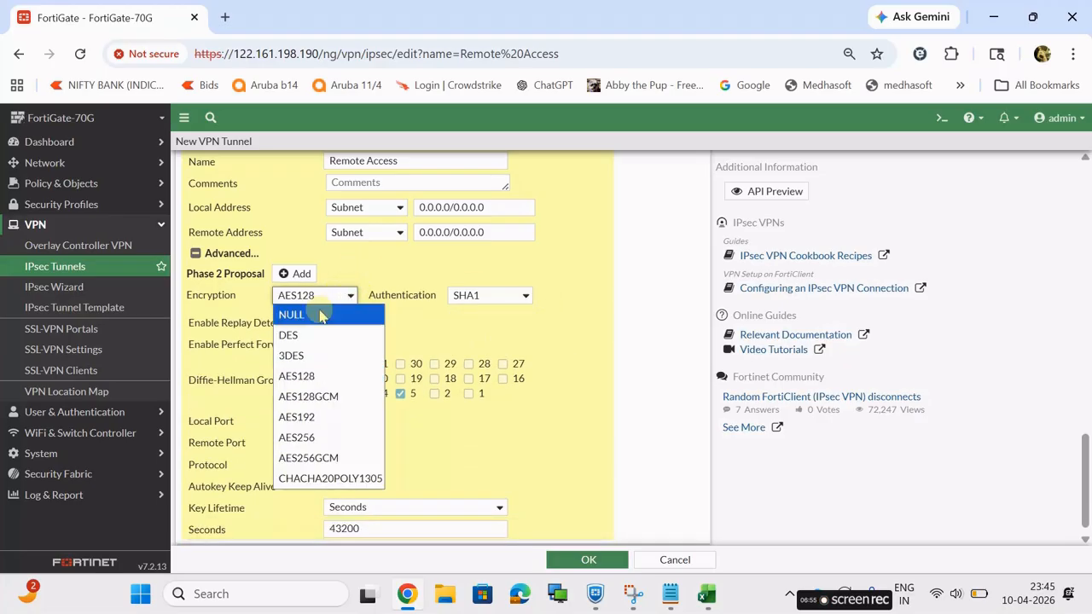
click(304, 358)
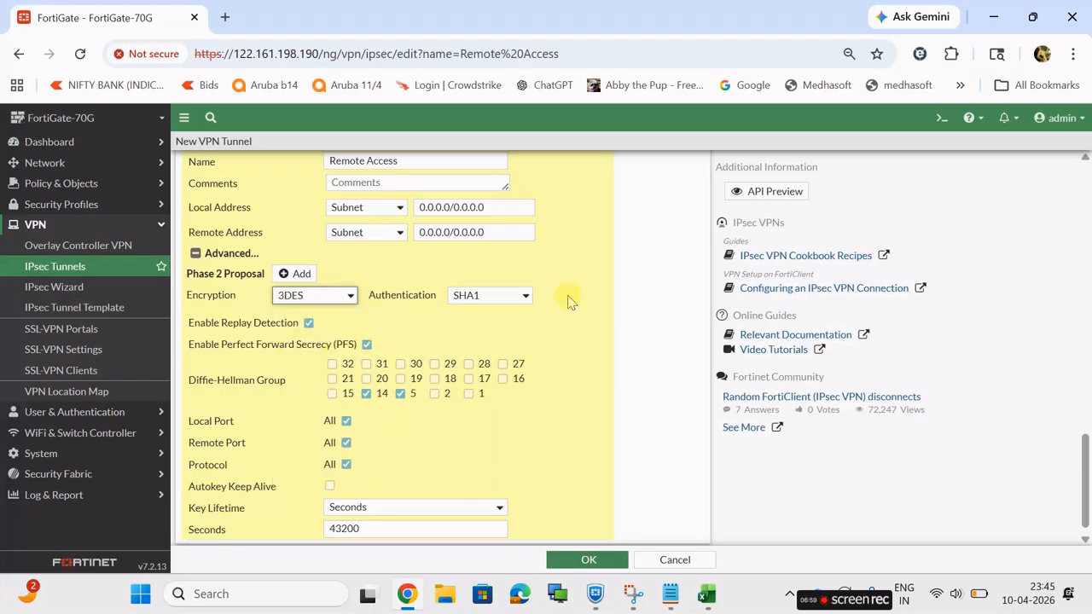
click(349, 297)
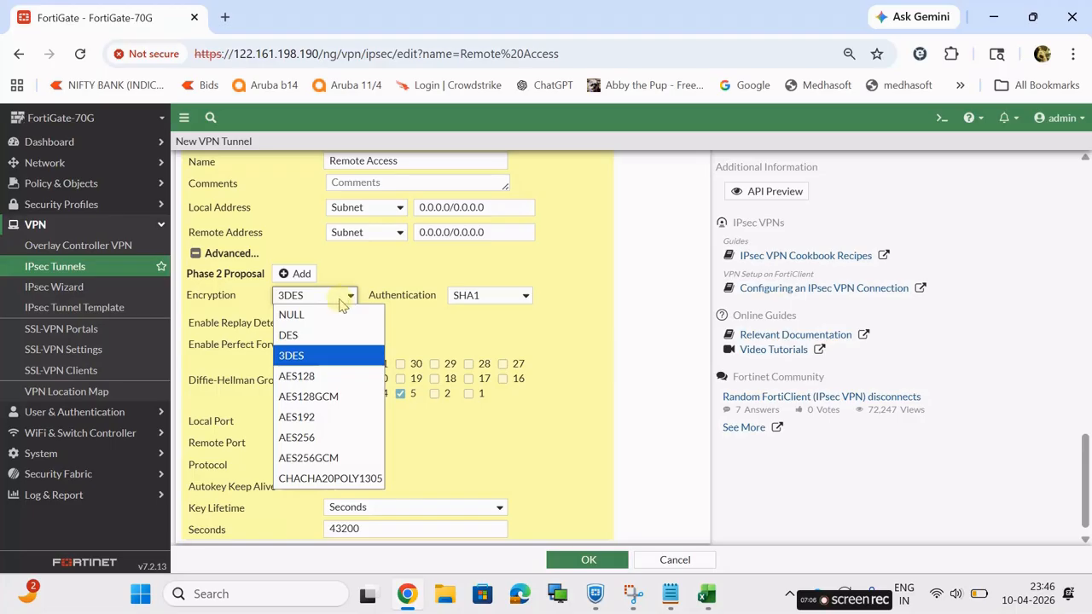
click(292, 334)
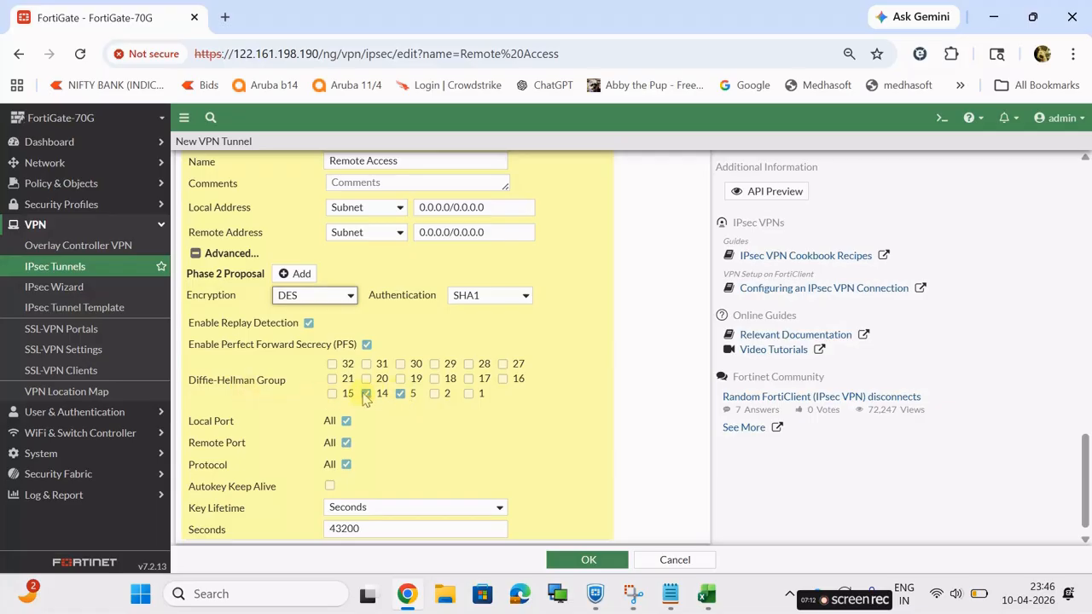
Keep only Diffie-Hellman group 14 for Phase 2, enable Autokey Keep Alive, and save the tunnel.
click(400, 394)
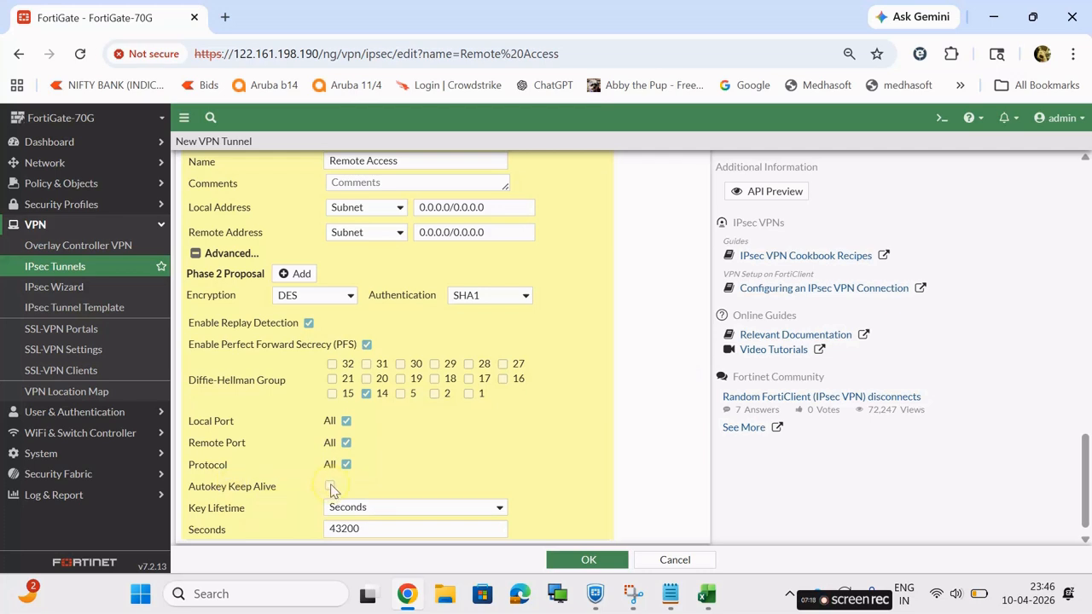
scroll(1086, 482, down, 1)
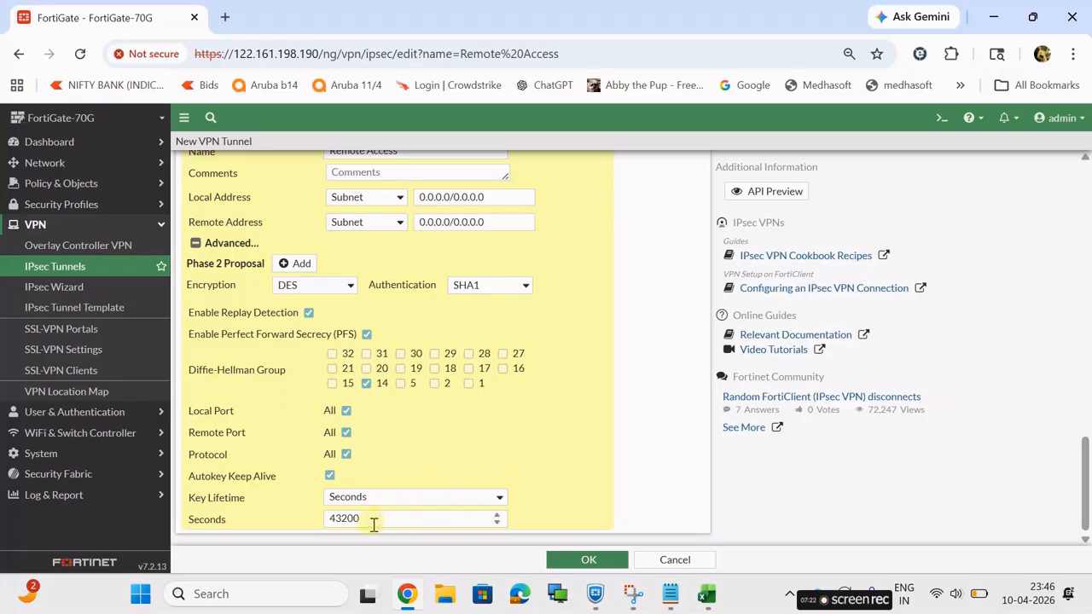
click(585, 564)
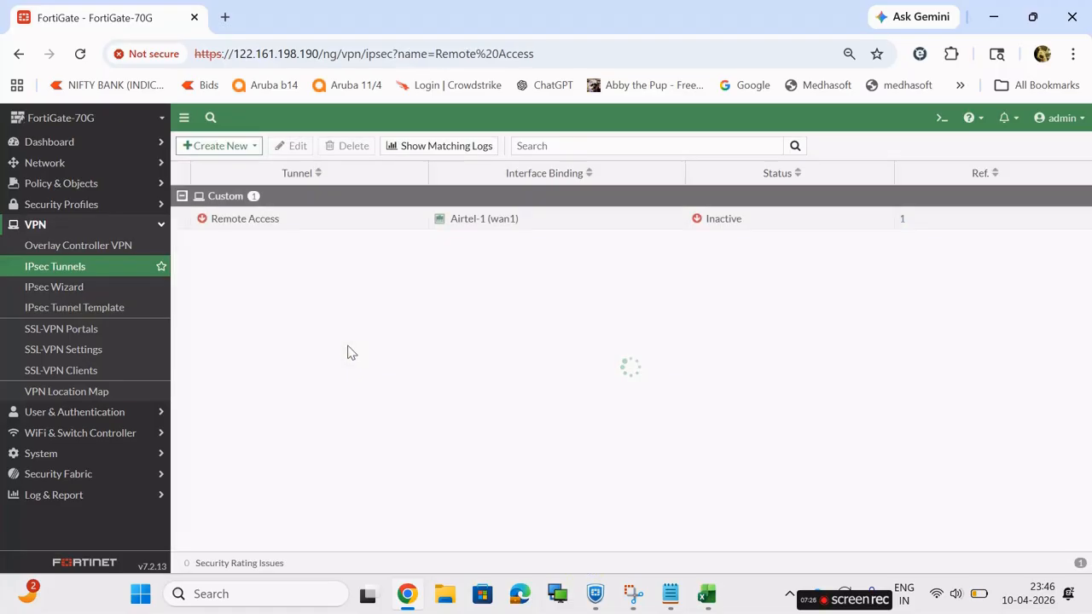
Review the tunnel and firewall policy items of the outline in Notepad, and return to the tunnel list in FortiGate.
click(683, 597)
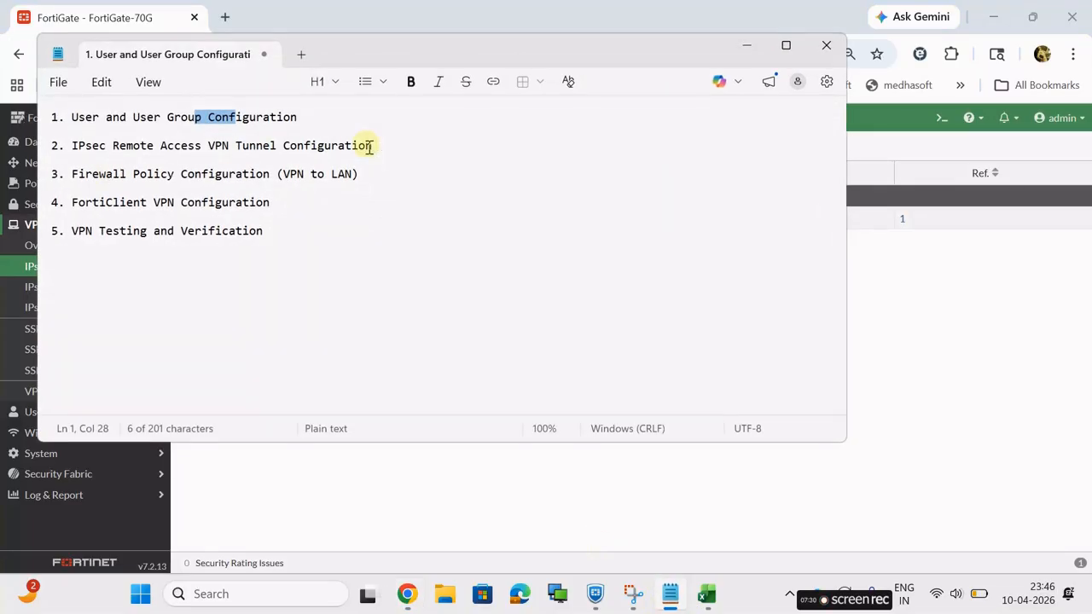
drag(375, 146, 53, 146)
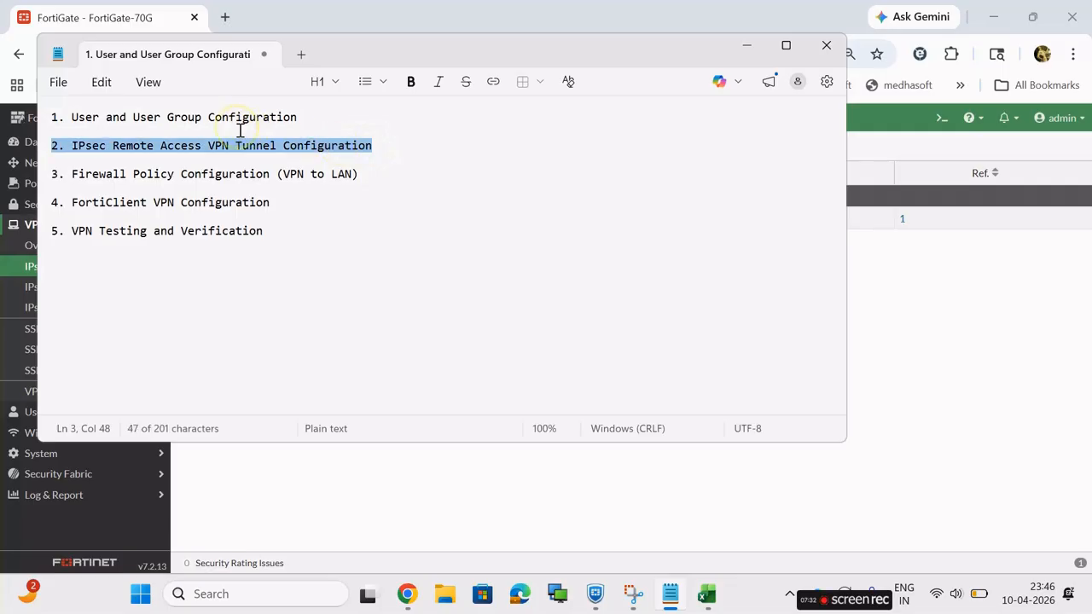
drag(369, 174, 261, 185)
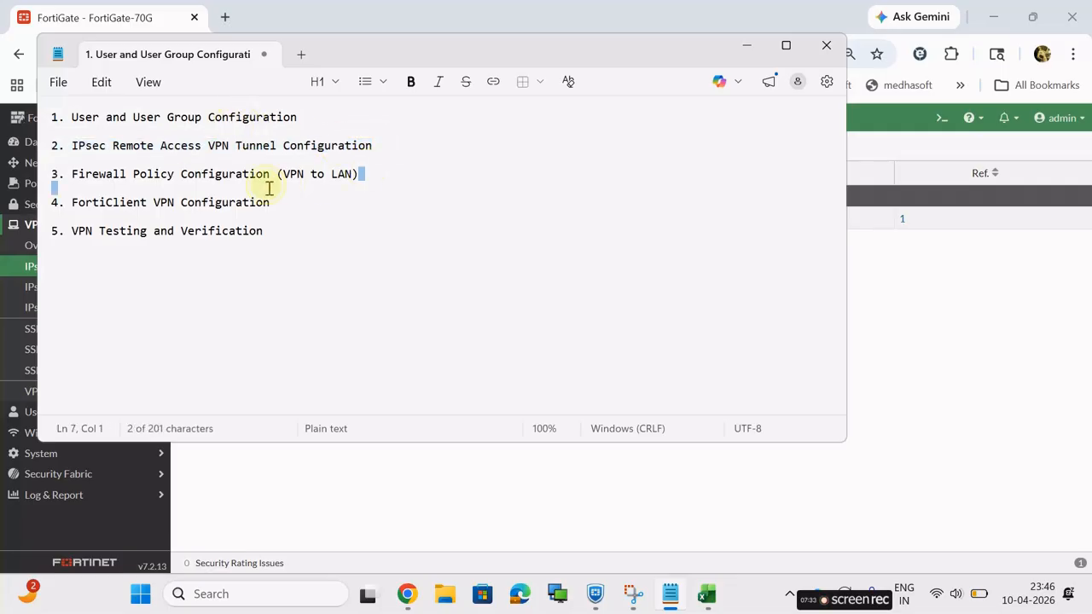
click(747, 48)
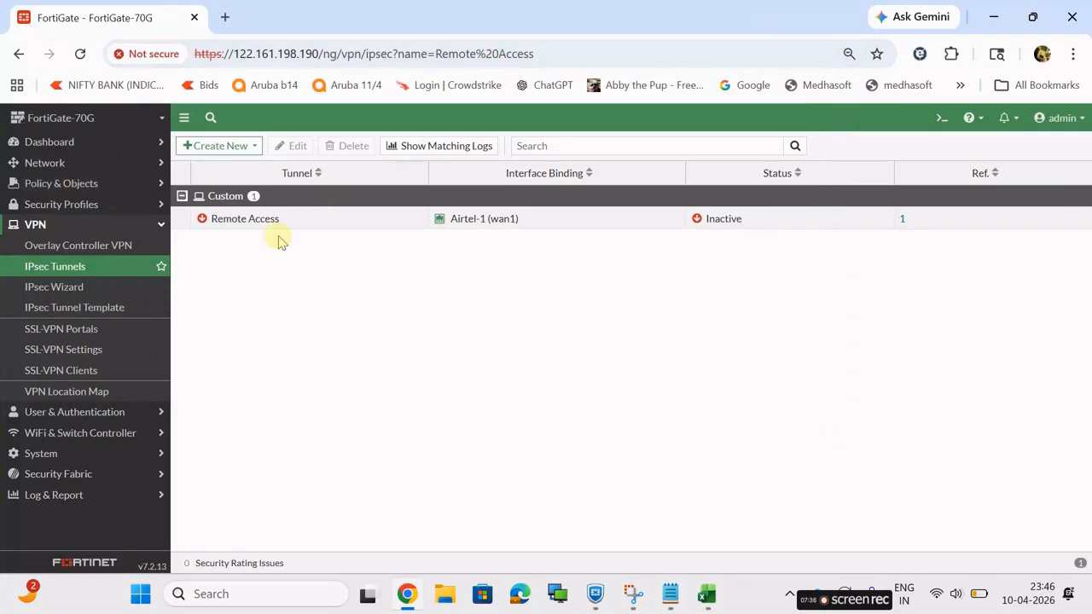
drag(264, 227, 183, 227)
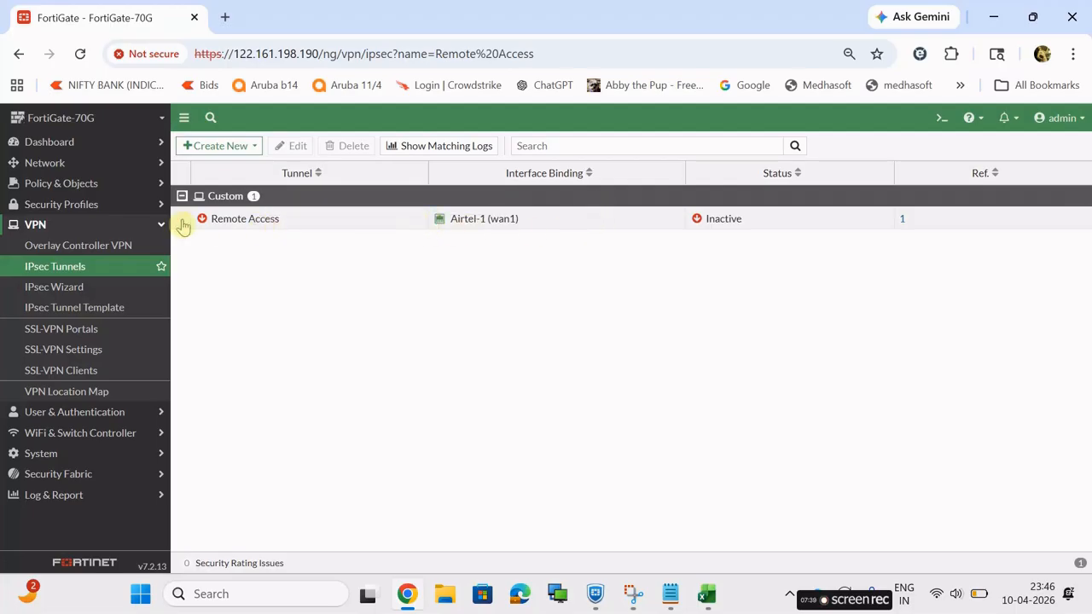
Open the firewall policy list and collapse the expanded SSL-VPN and virtual-wan-link interface pair sections.
click(104, 185)
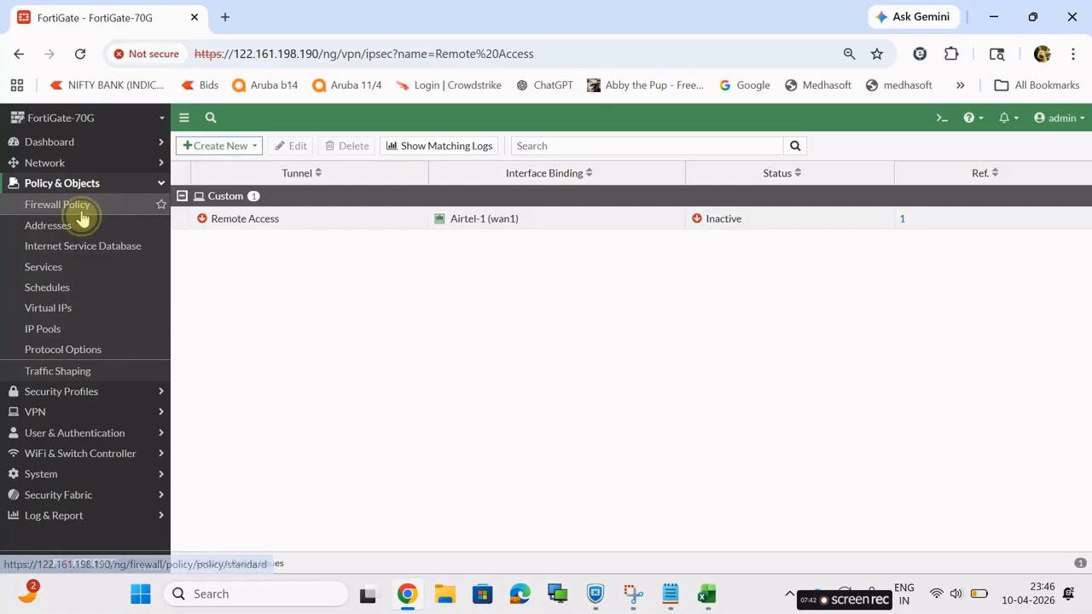
click(81, 212)
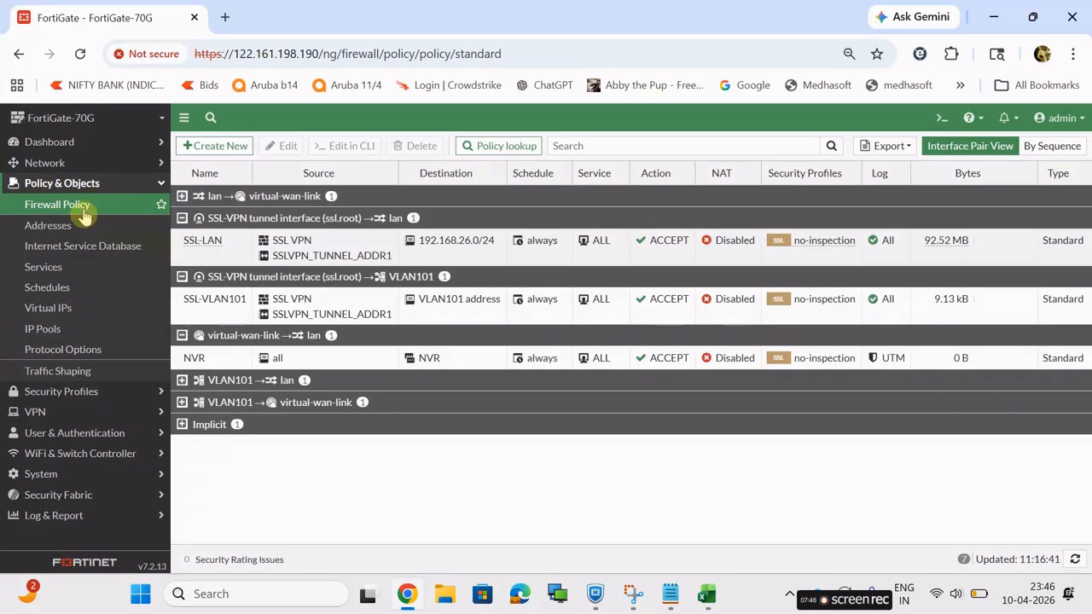
click(182, 219)
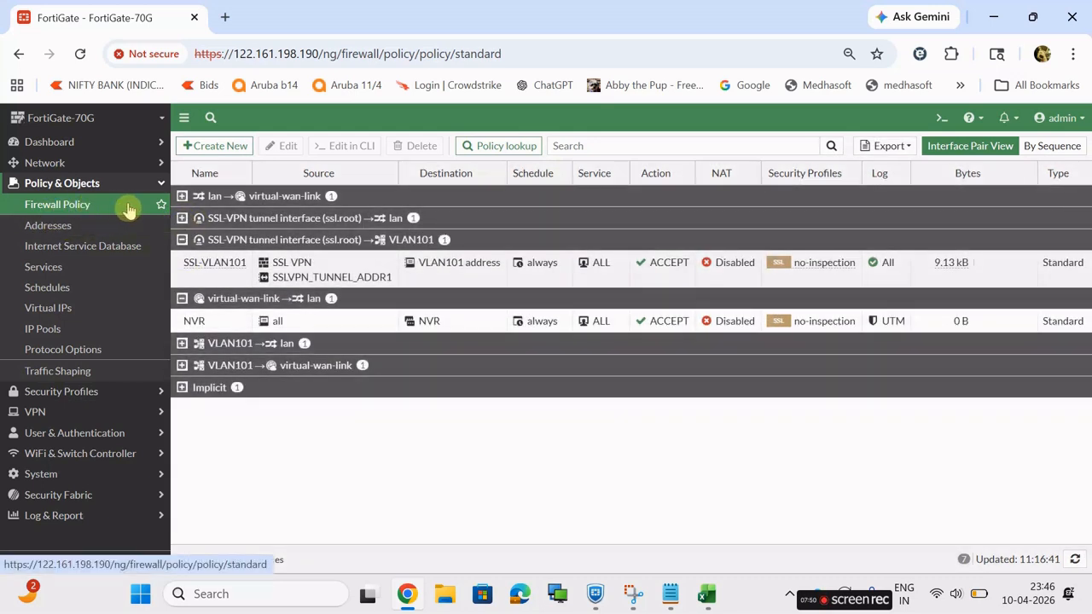
click(182, 240)
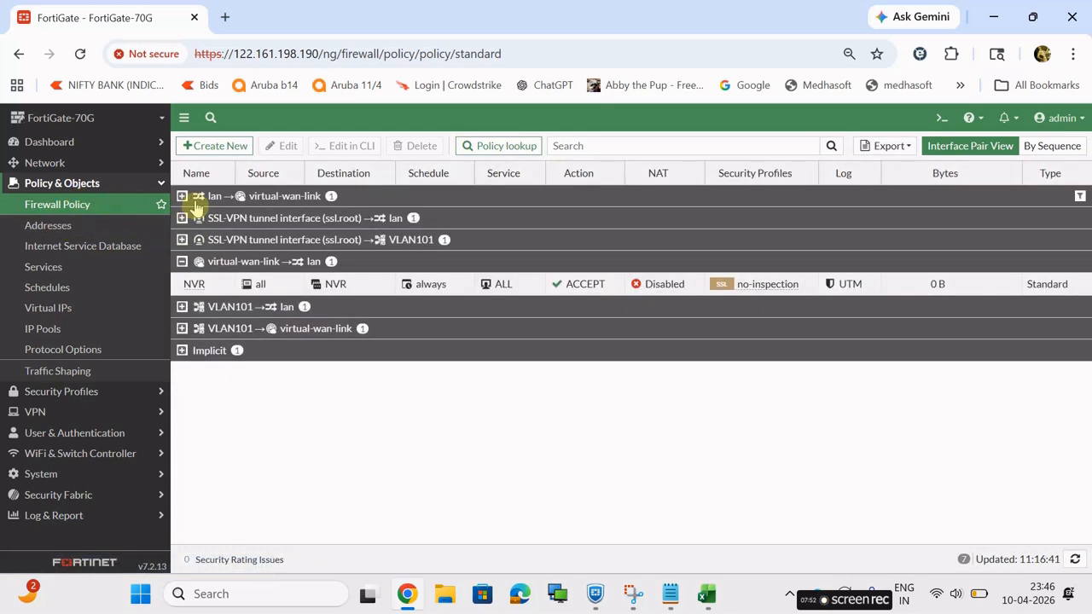
click(182, 261)
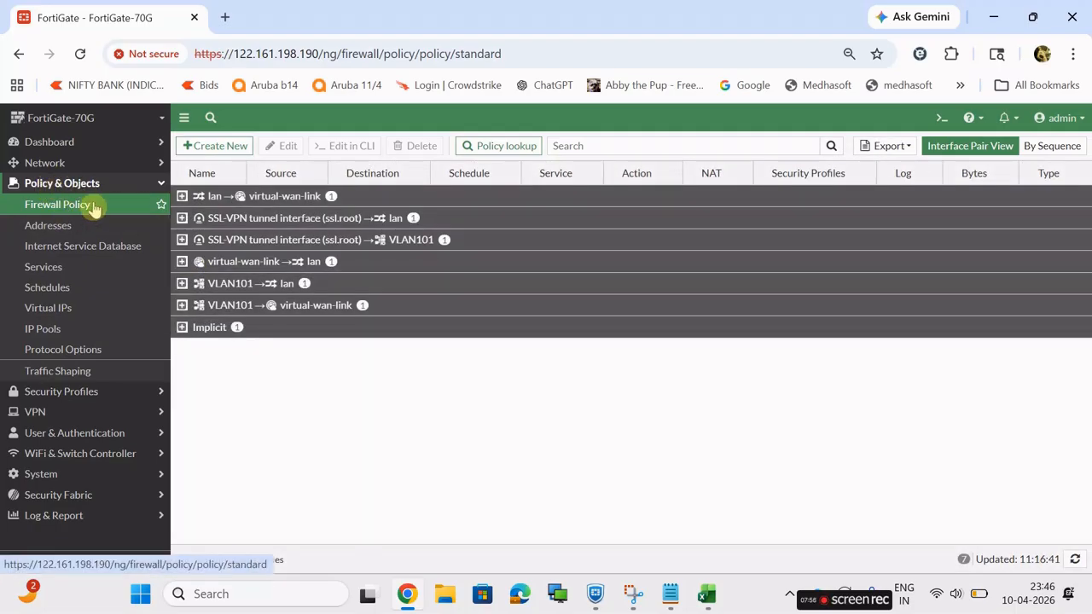
Create a new firewall policy named "VPNRemoteAccess To LAN".
click(222, 146)
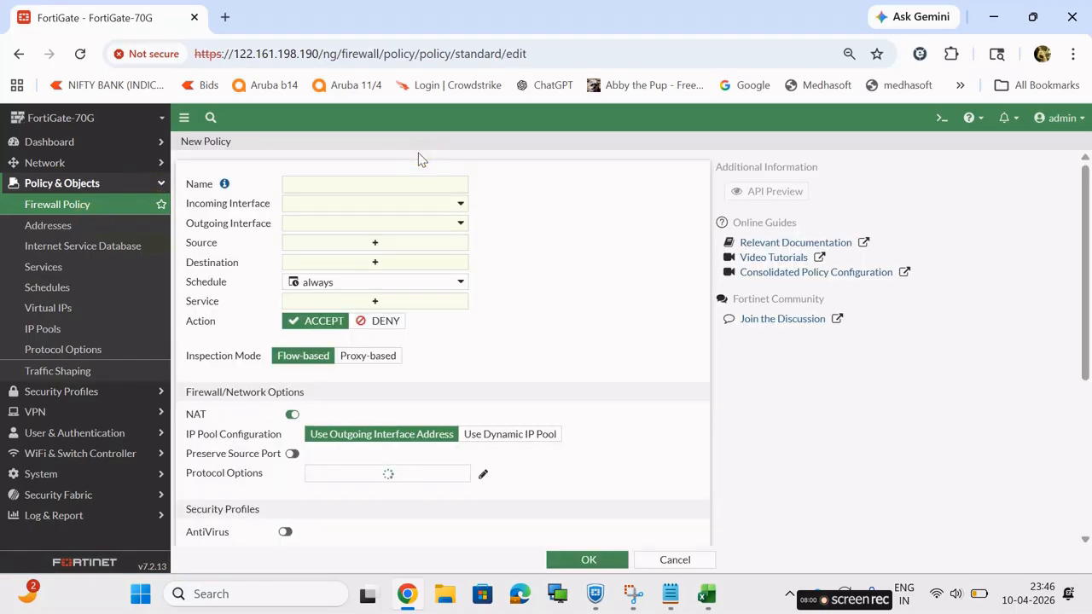
click(412, 191)
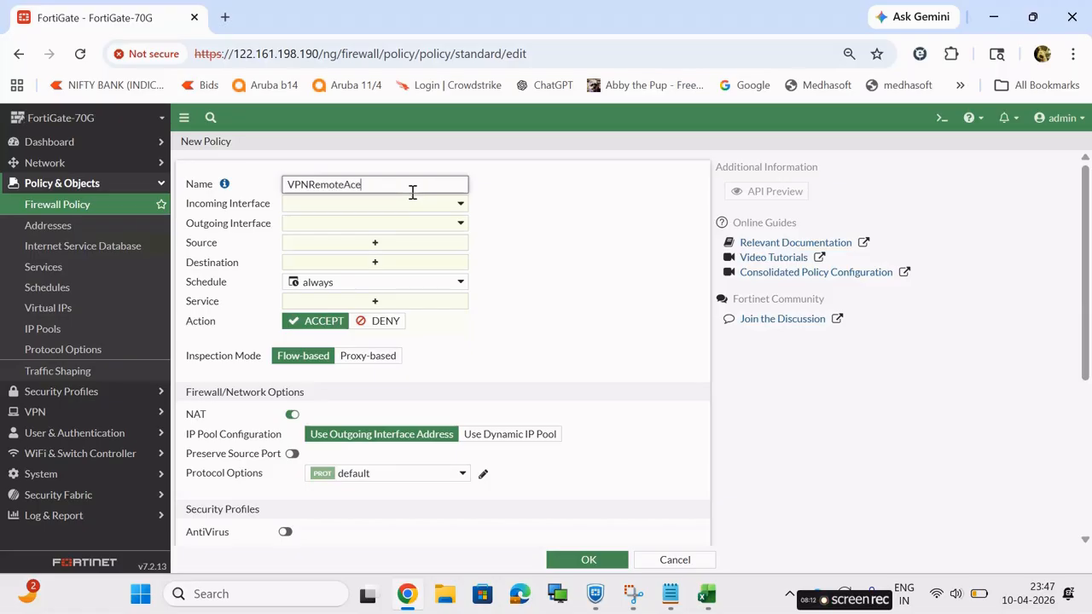
text(ss To LAN)
Set the policy's incoming interface to Remote Access and its outgoing interface to lan.
click(427, 208)
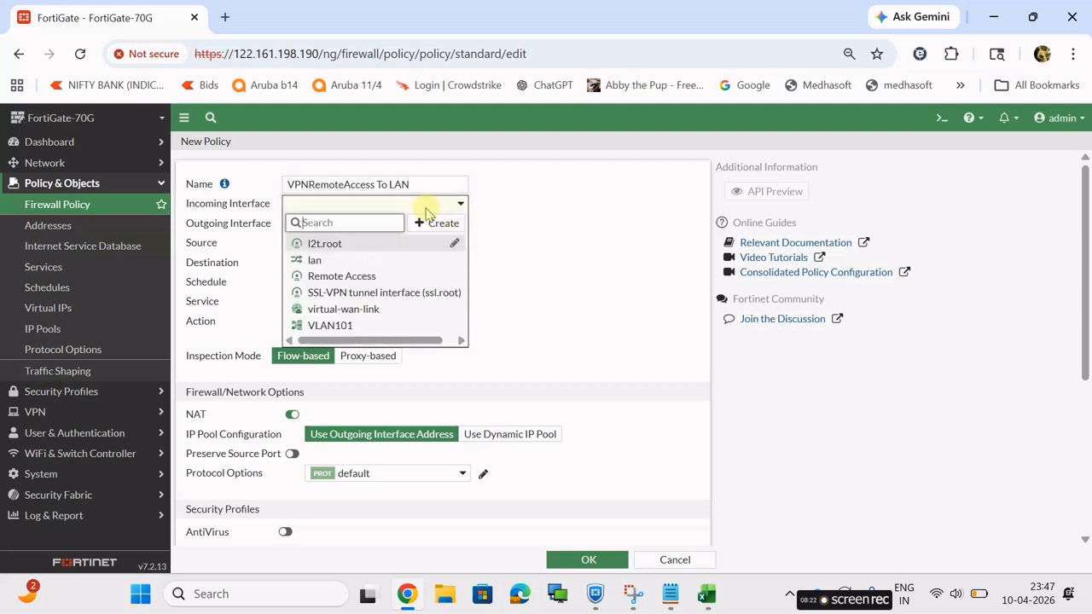
click(355, 282)
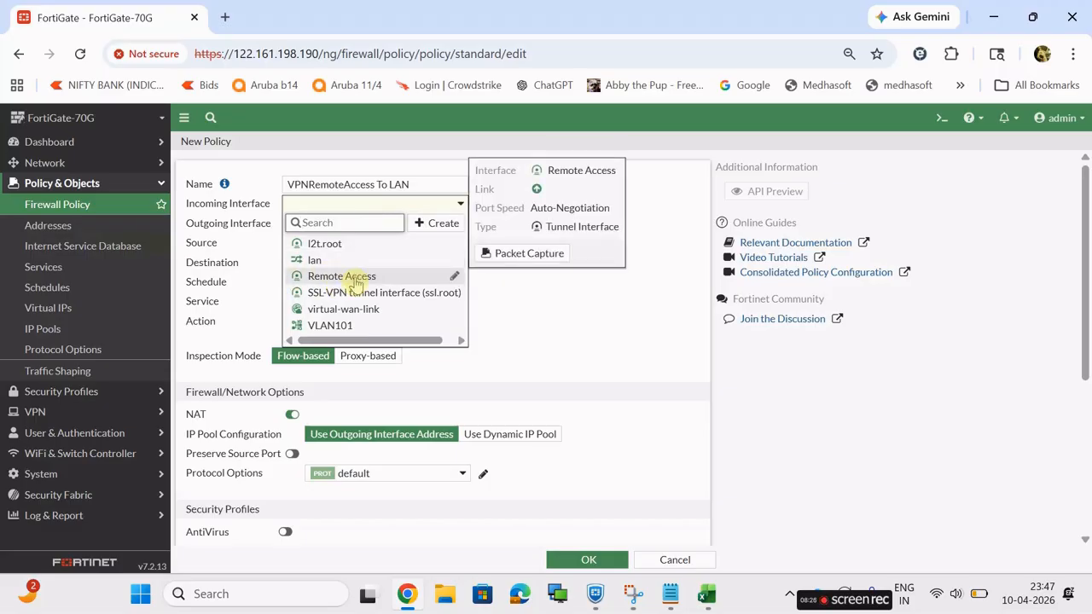
click(384, 224)
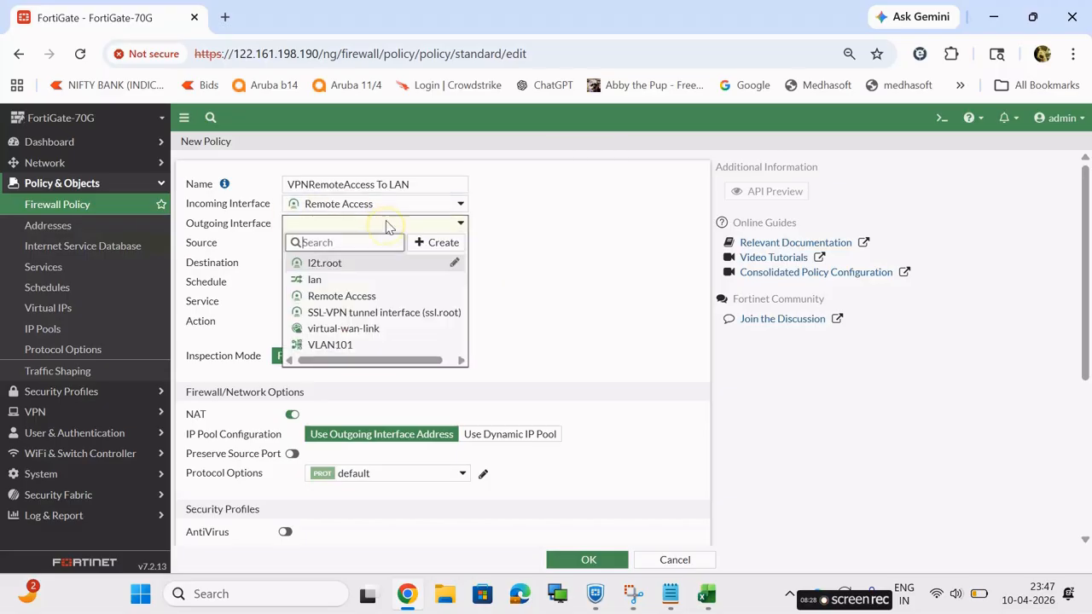
click(325, 299)
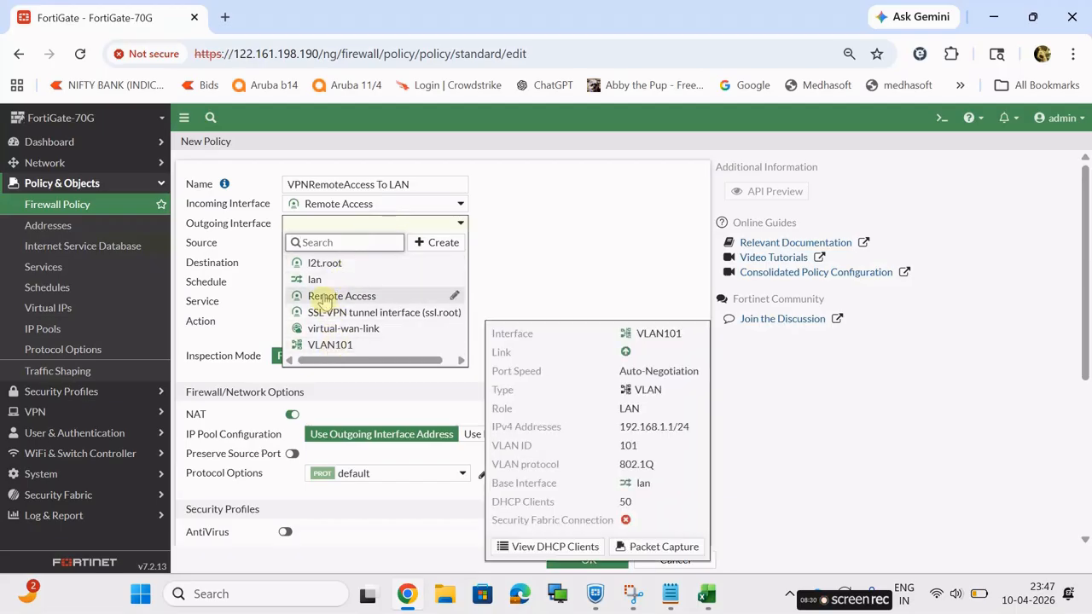
click(314, 281)
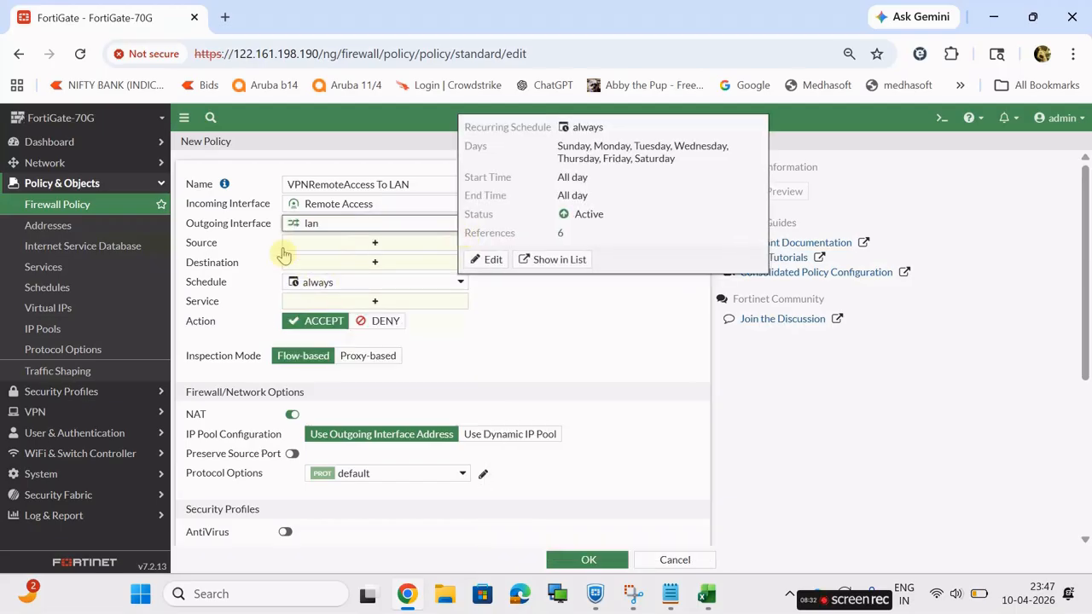
Set the policy's source address to all.
click(345, 243)
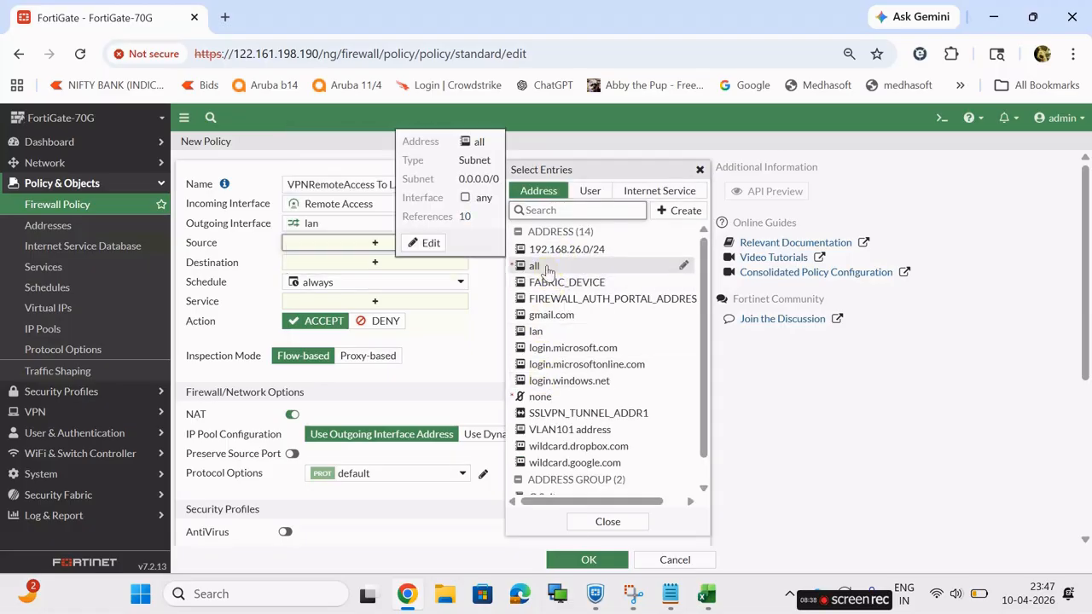
click(547, 268)
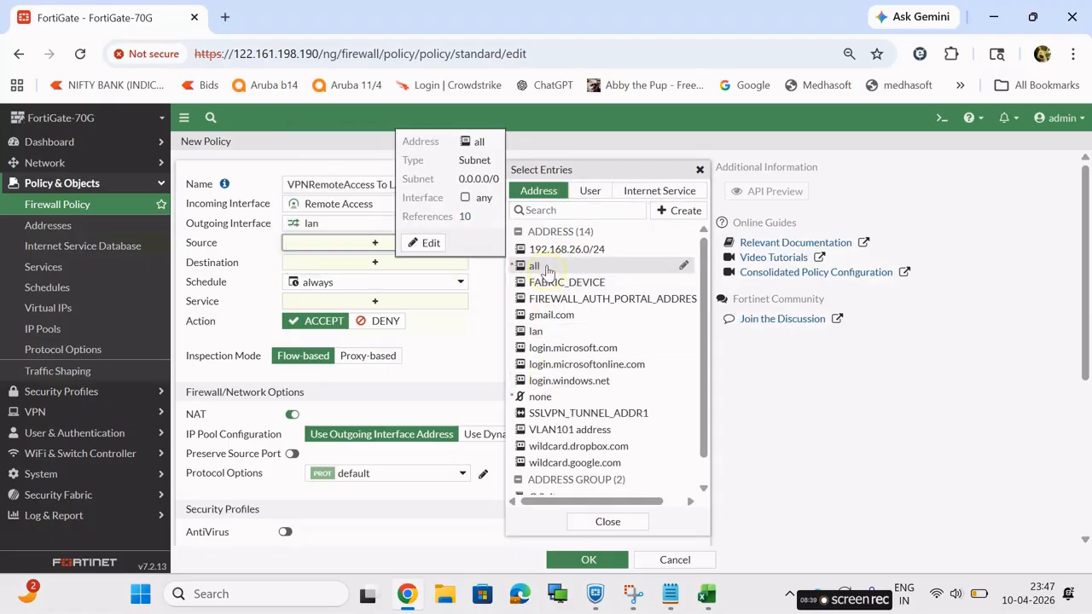
click(596, 524)
Set the policy's destination address to lan.
click(377, 275)
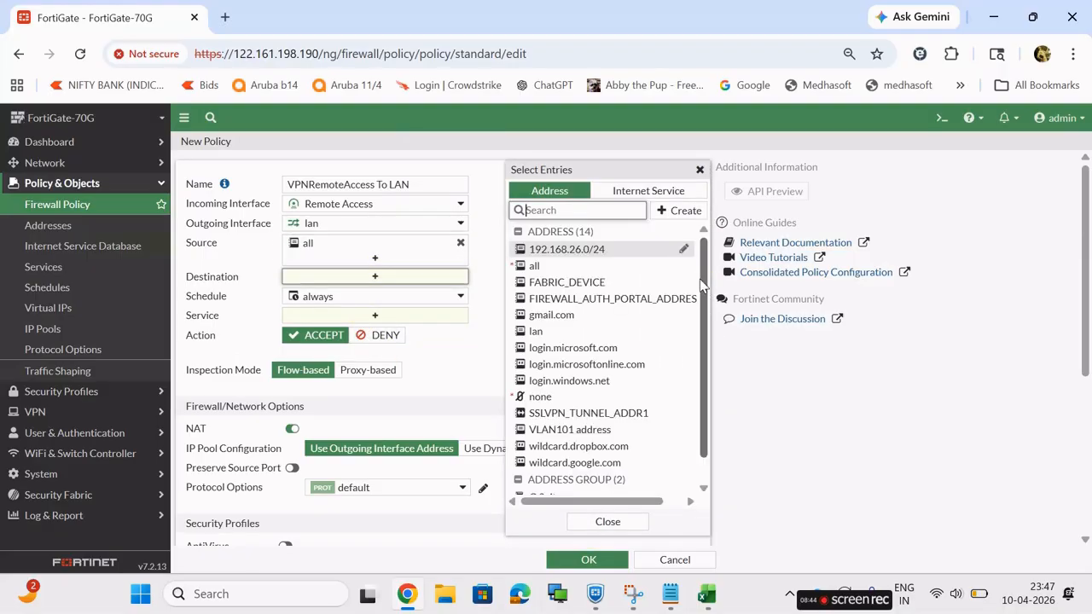
drag(702, 357, 704, 427)
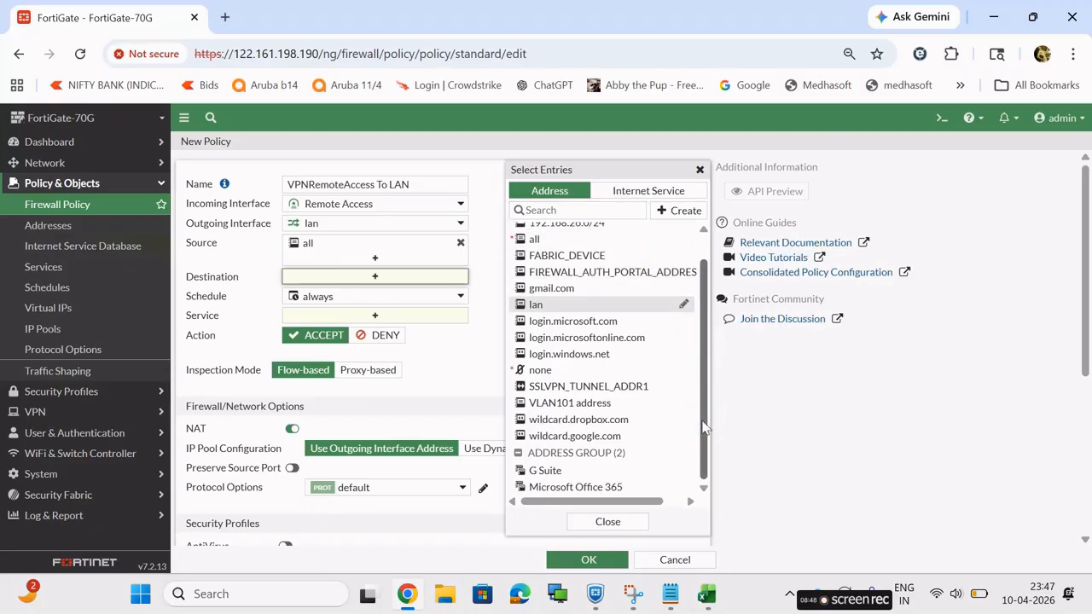
click(540, 313)
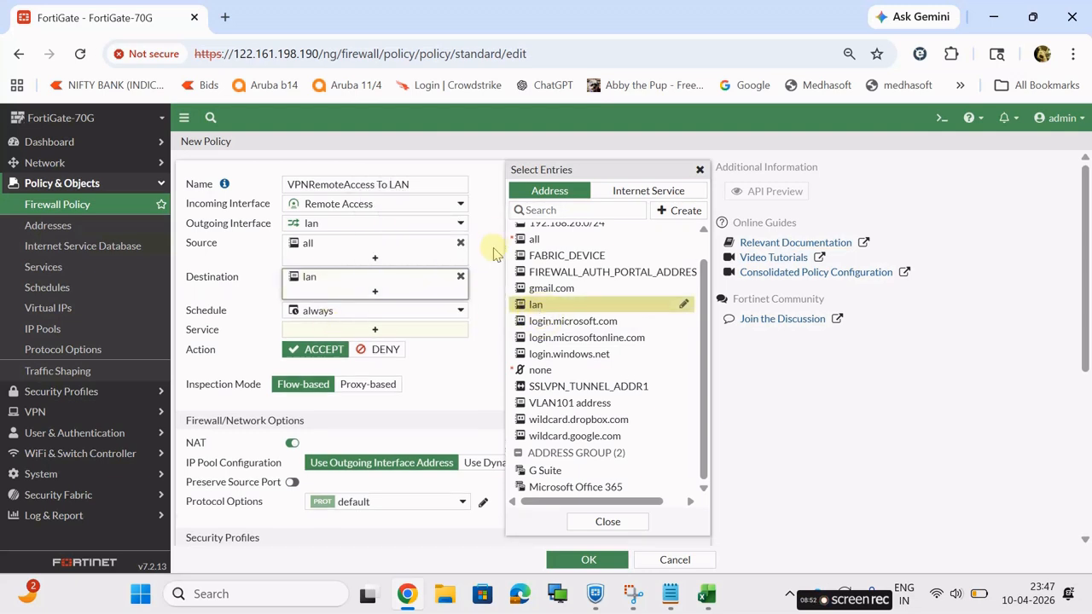
click(494, 252)
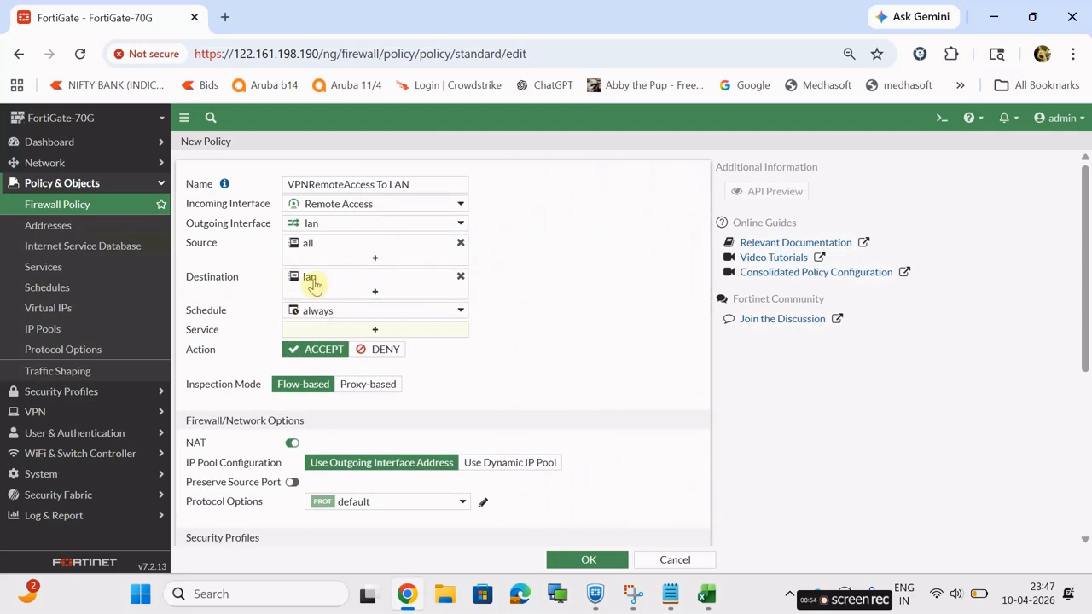
Set the policy's service to ALL.
click(378, 333)
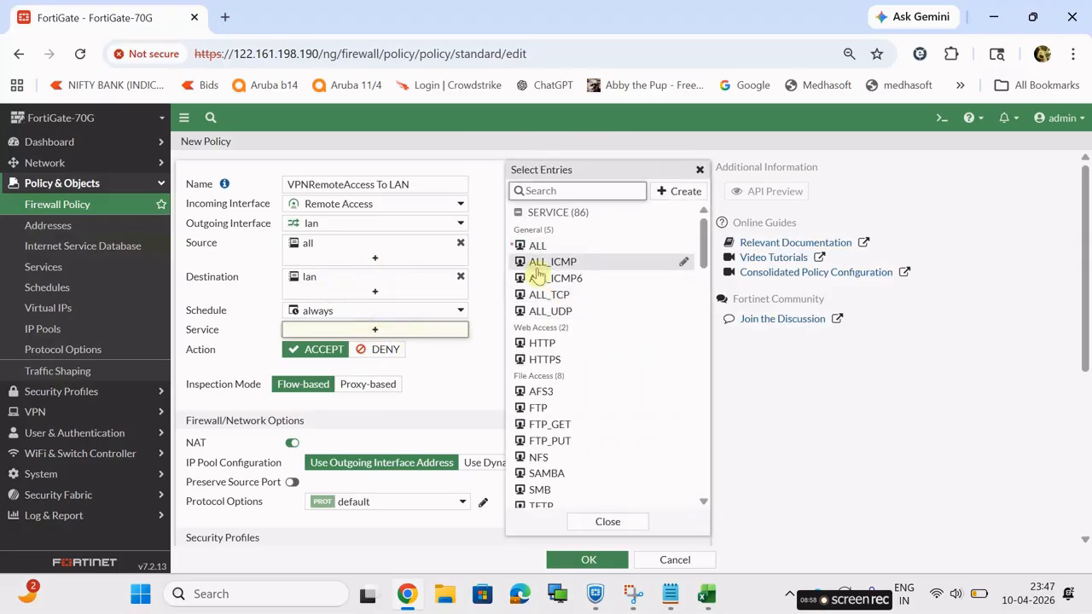
click(536, 247)
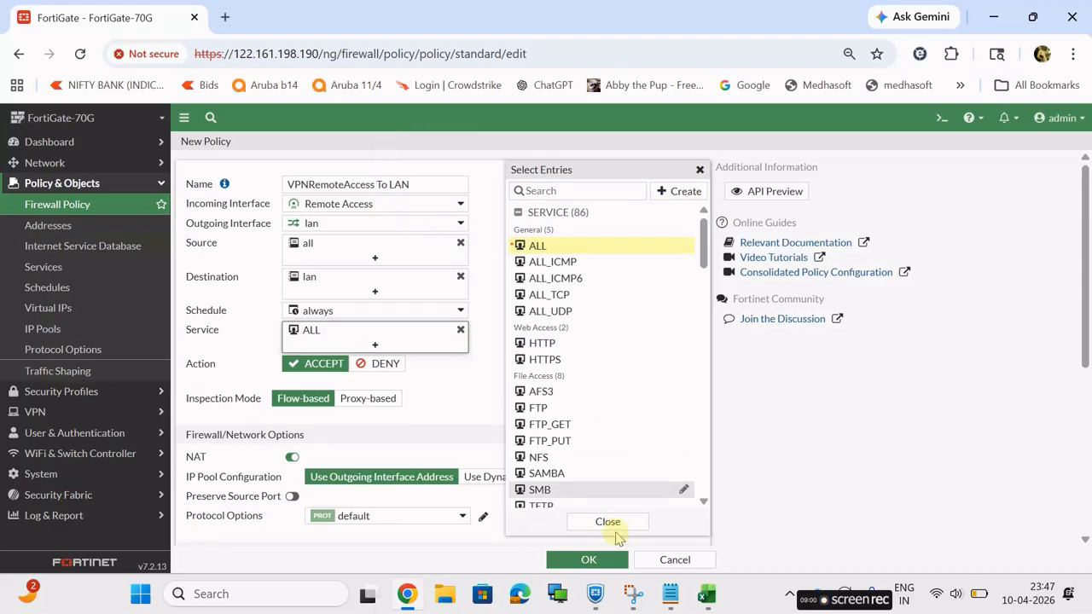
click(608, 522)
Disable NAT on the new policy and save it.
click(292, 457)
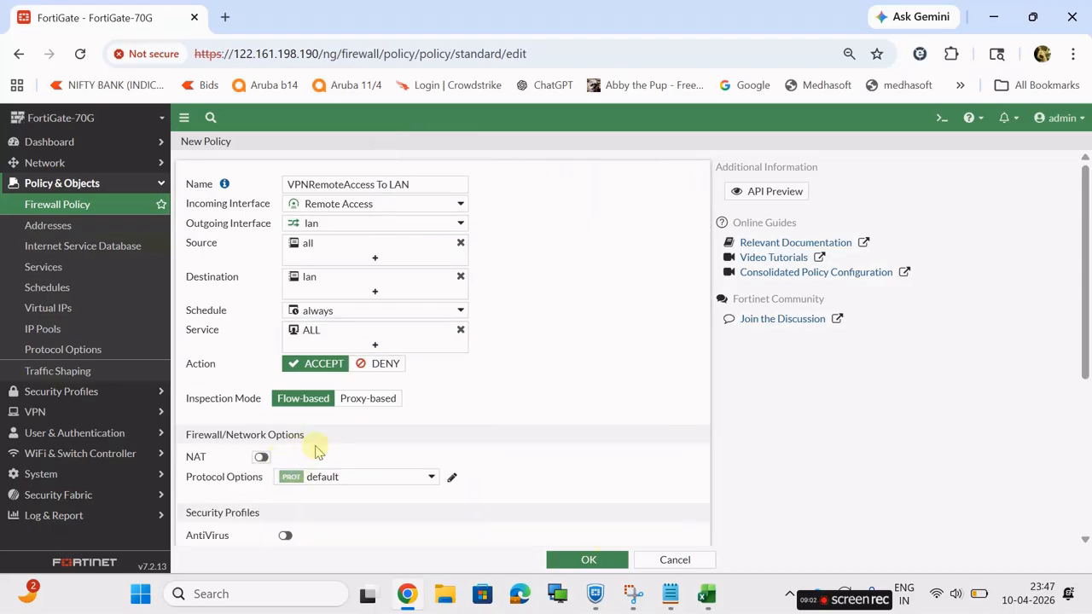
drag(1085, 320, 1077, 512)
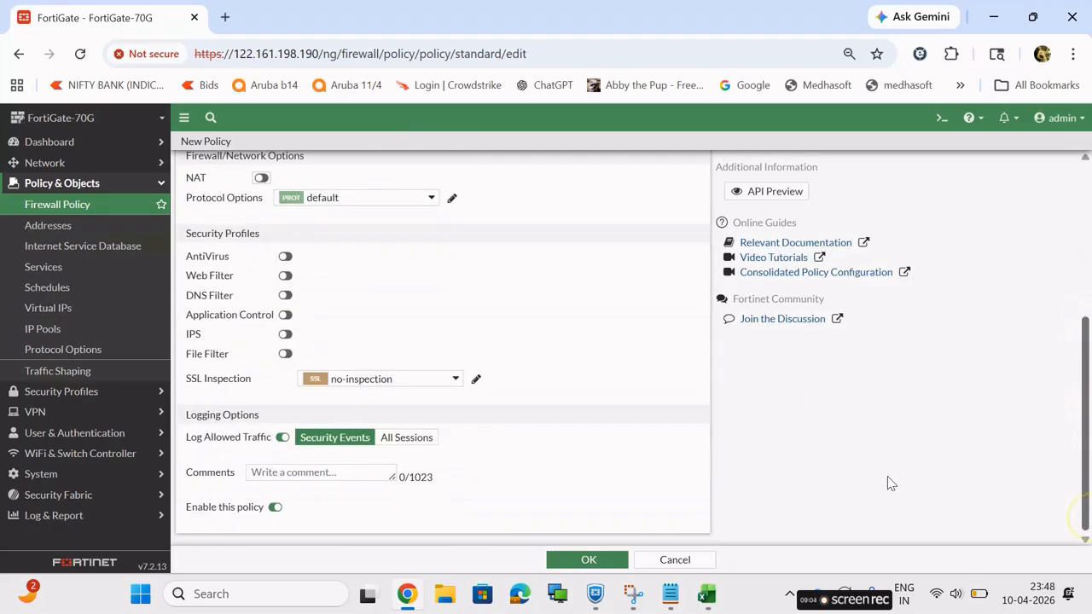
click(586, 563)
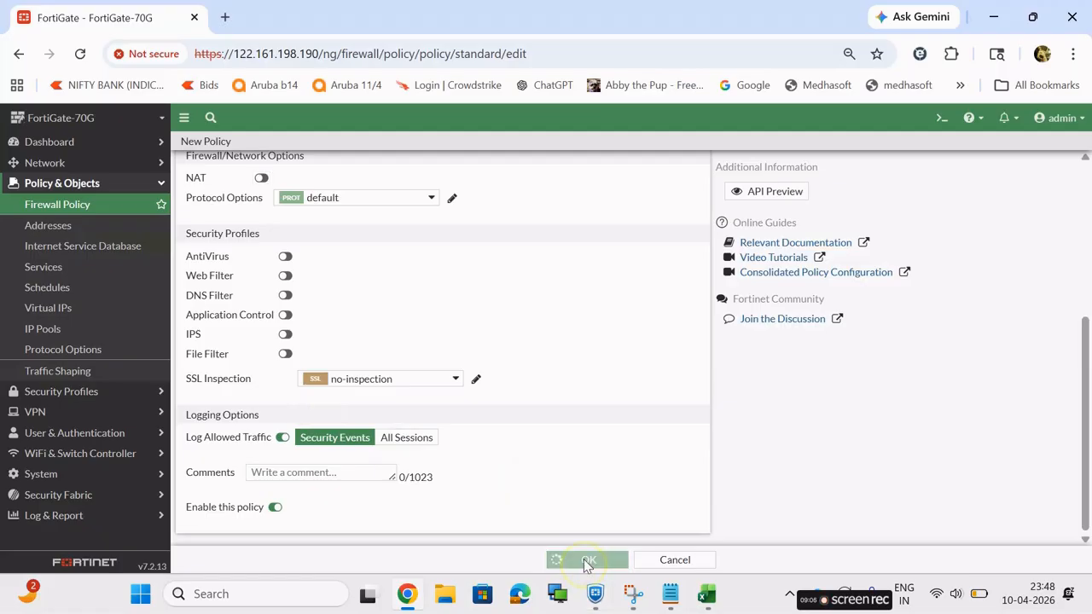
Switch to the Notepad outline, undo the accidental text move, and highlight item 4, FortiClient VPN Configuration.
click(669, 594)
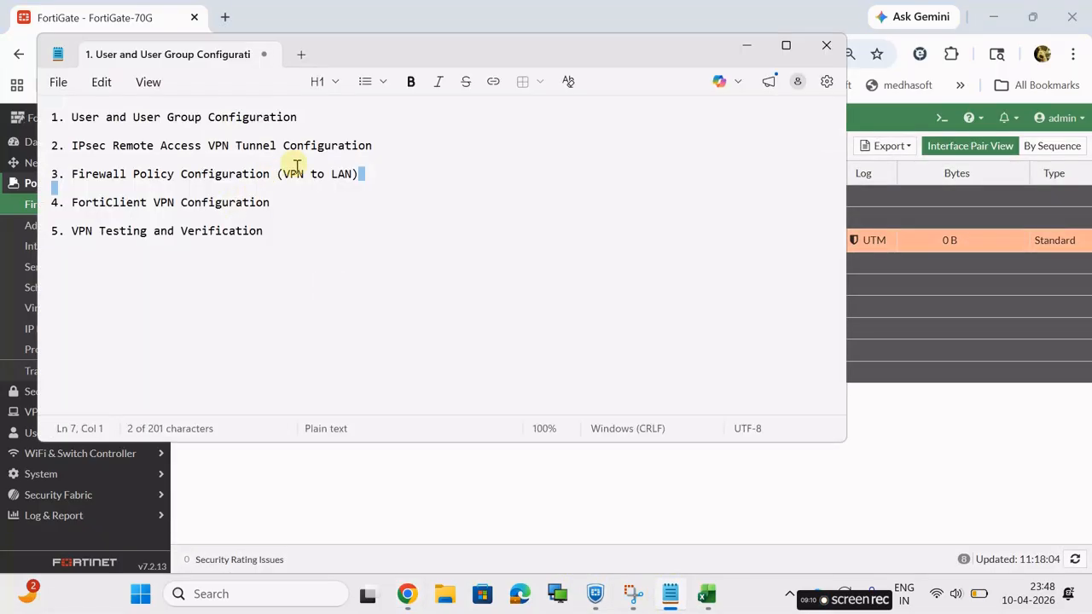
drag(361, 172, 230, 168)
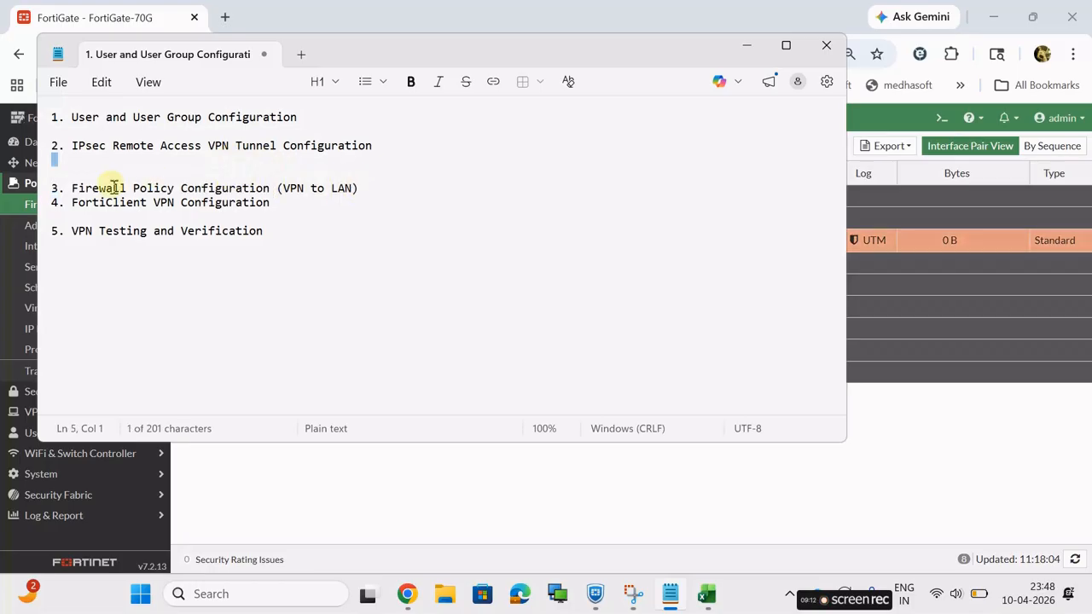
key(ctrl+z)
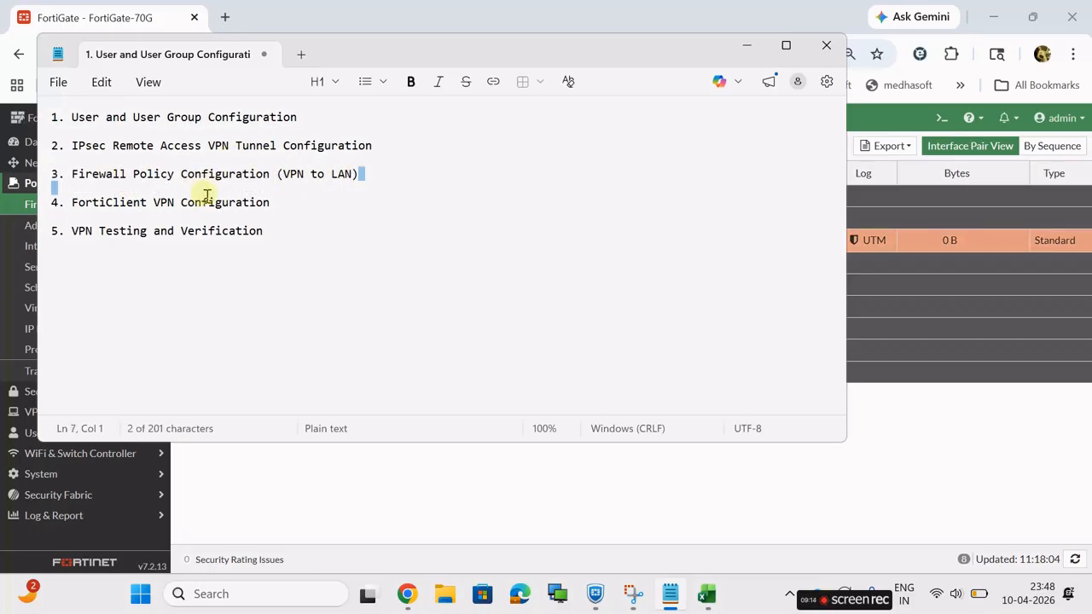
drag(275, 200, 178, 202)
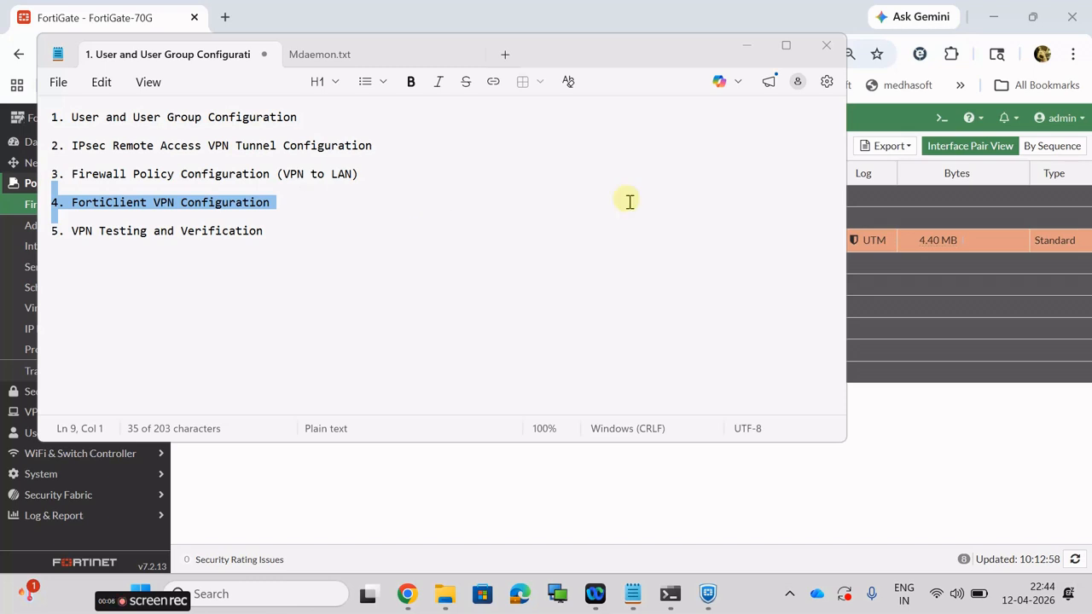
click(747, 45)
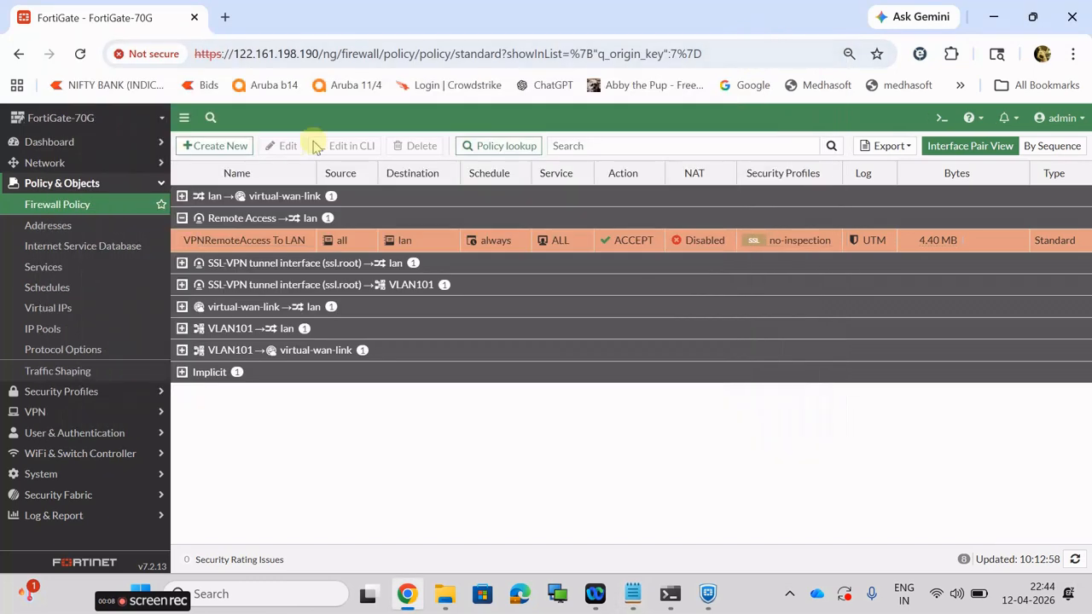
Edit the VPNRemoteAccess To LAN policy, replace its destination address with all, and save it.
click(244, 239)
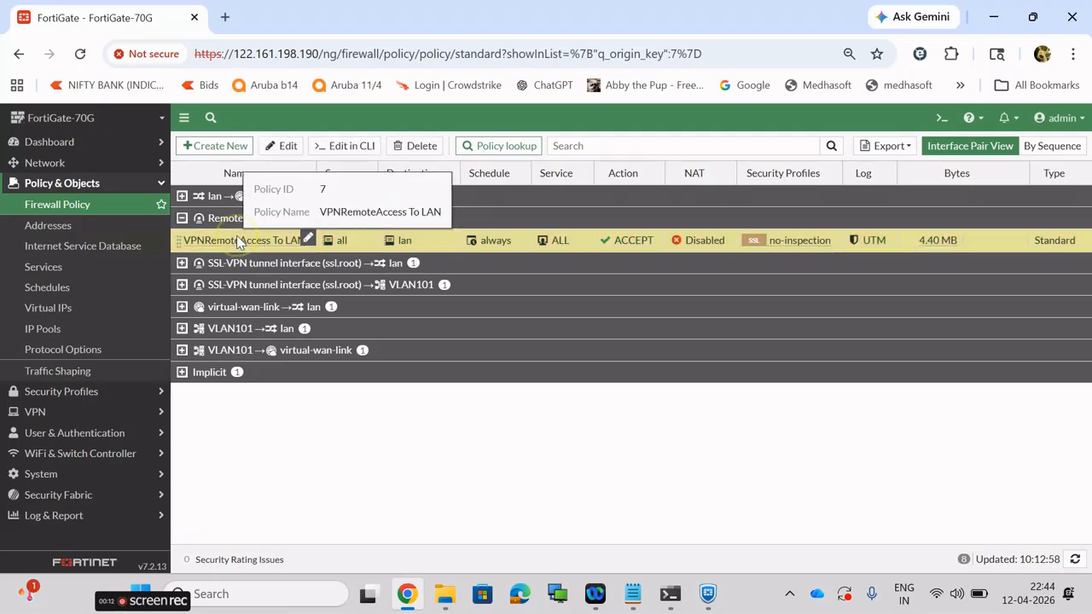
click(277, 146)
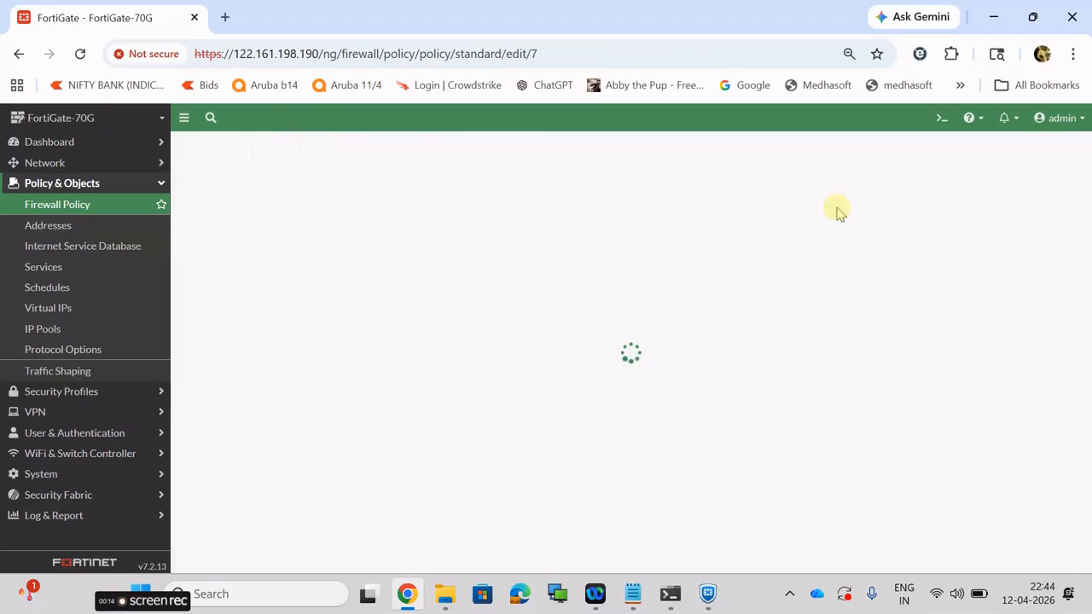
mouse_move(353, 330)
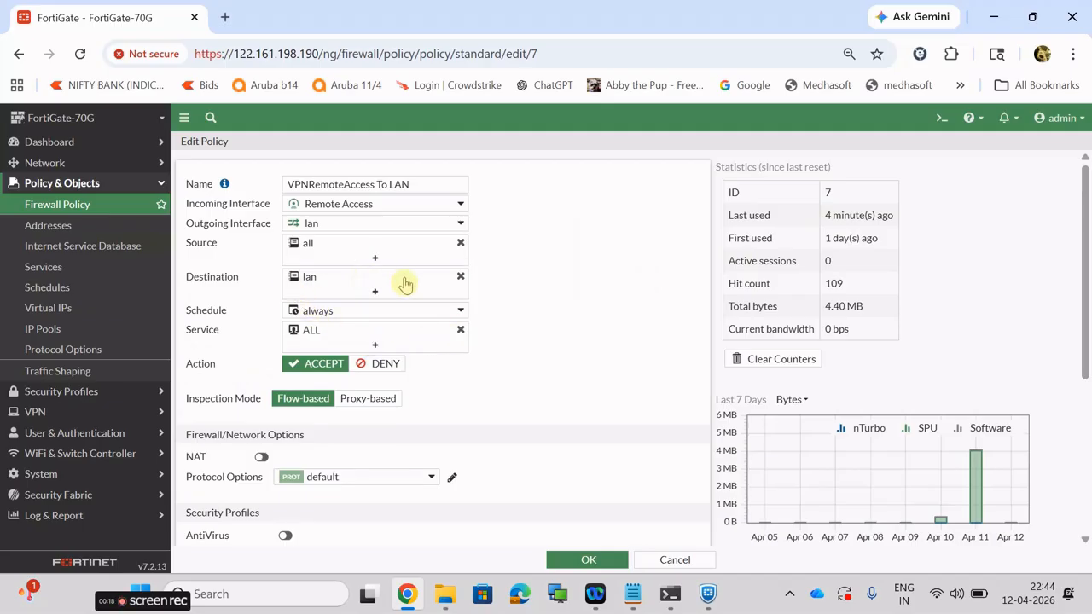
mouse_move(309, 286)
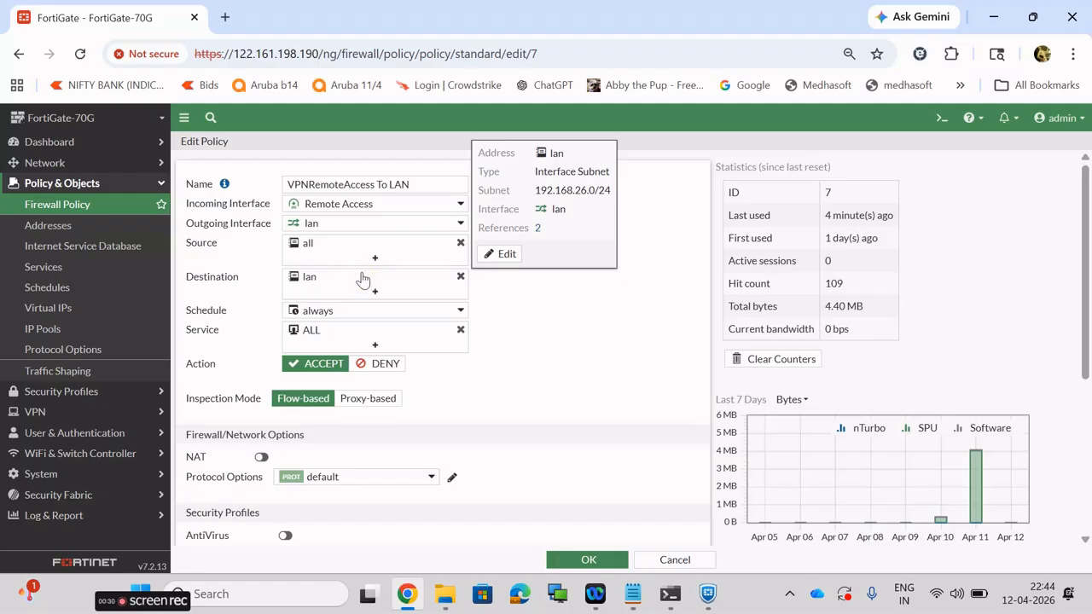
click(461, 279)
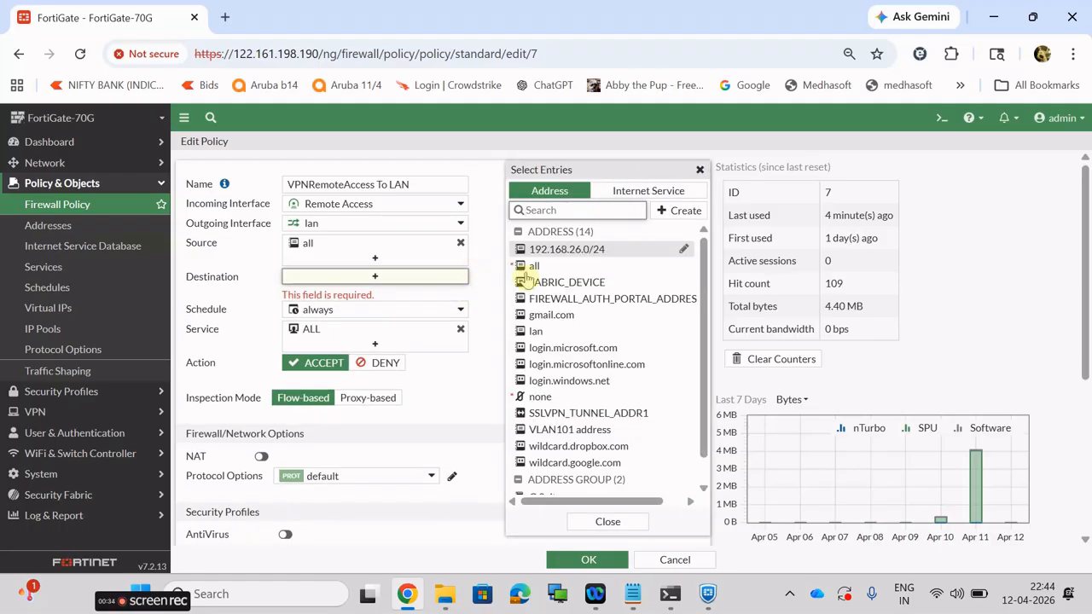
click(536, 267)
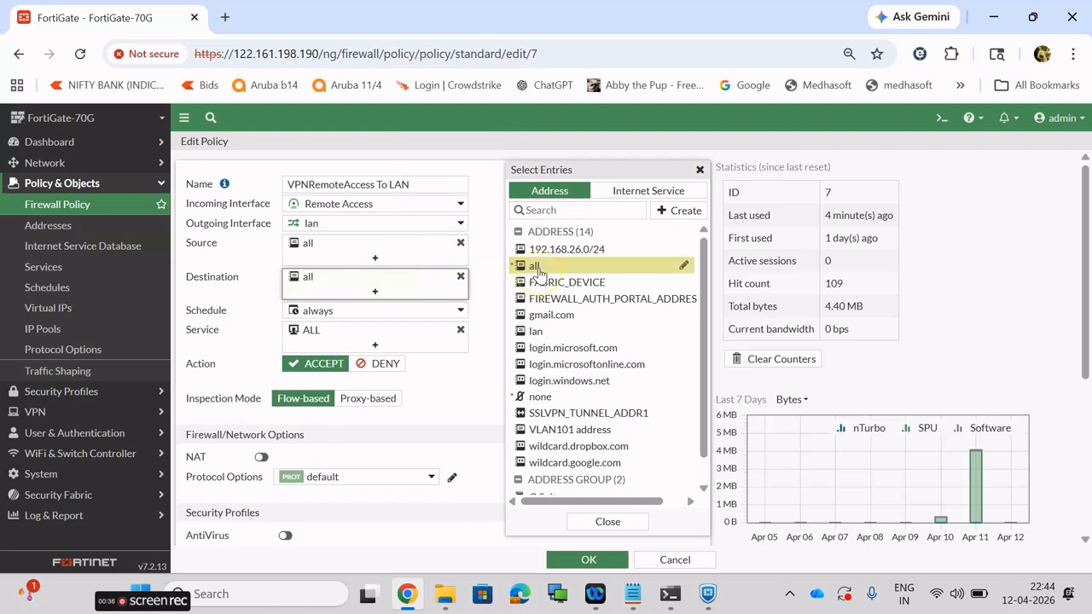
click(608, 521)
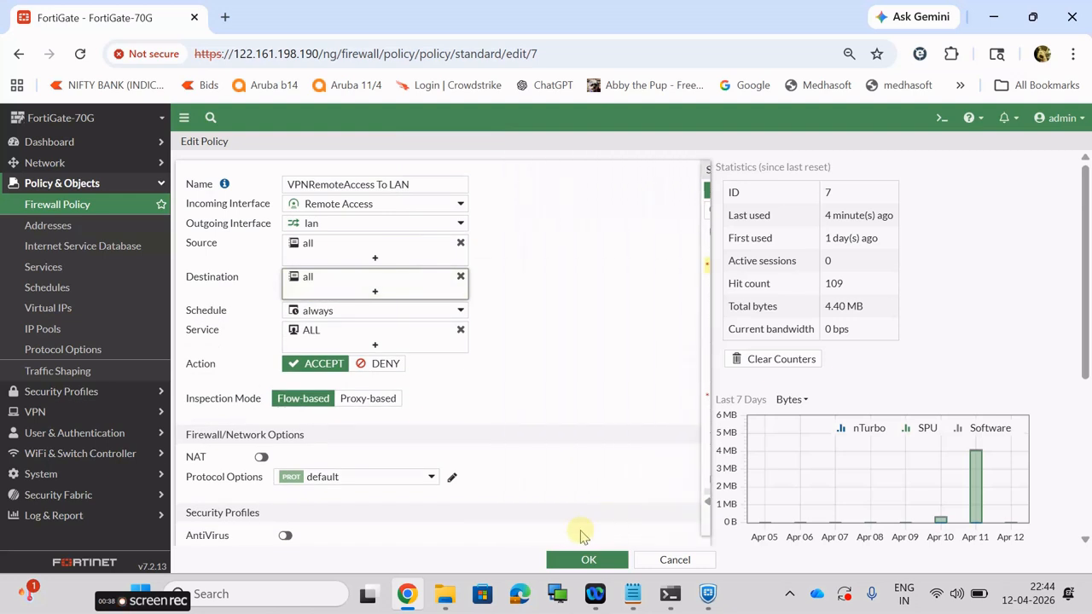
click(585, 562)
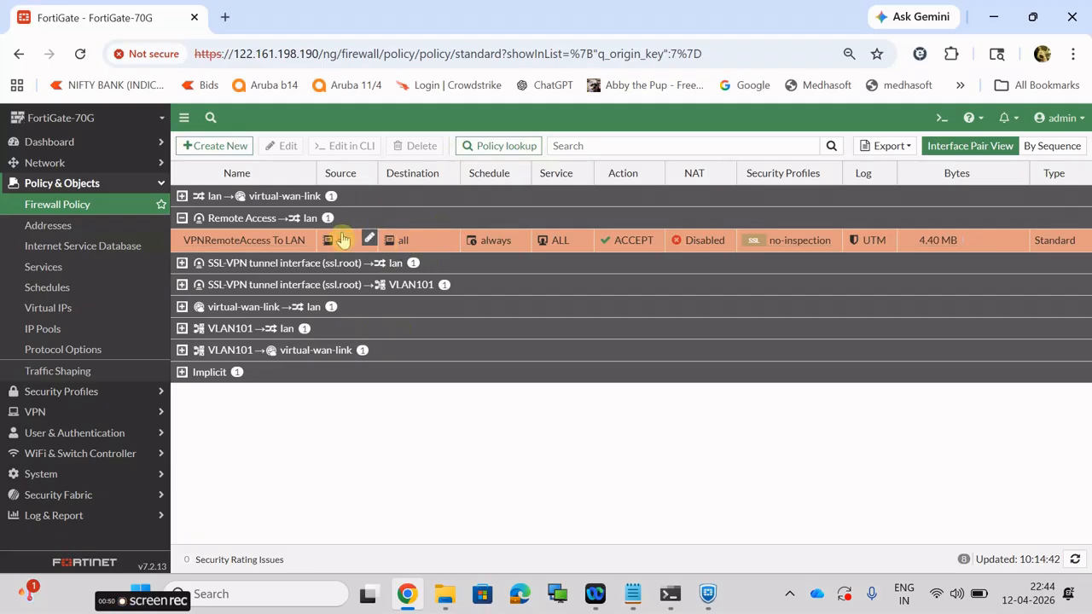
Check the updated policy's destination and service, and mark the FortiClient VPN Configuration item in the Notepad outline.
mouse_move(395, 242)
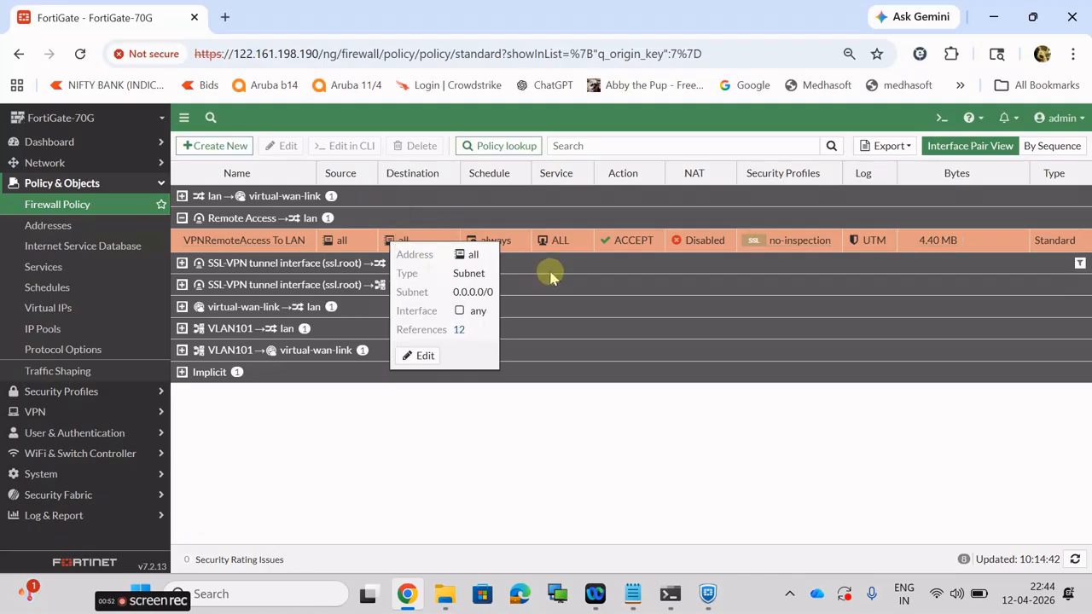
mouse_move(569, 250)
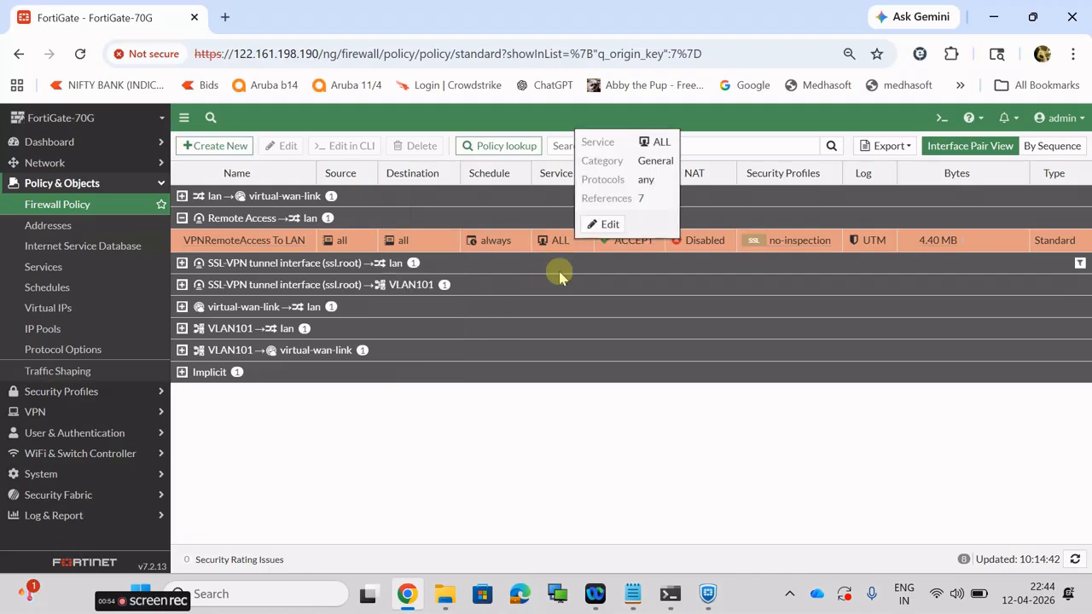
click(633, 595)
click(311, 209)
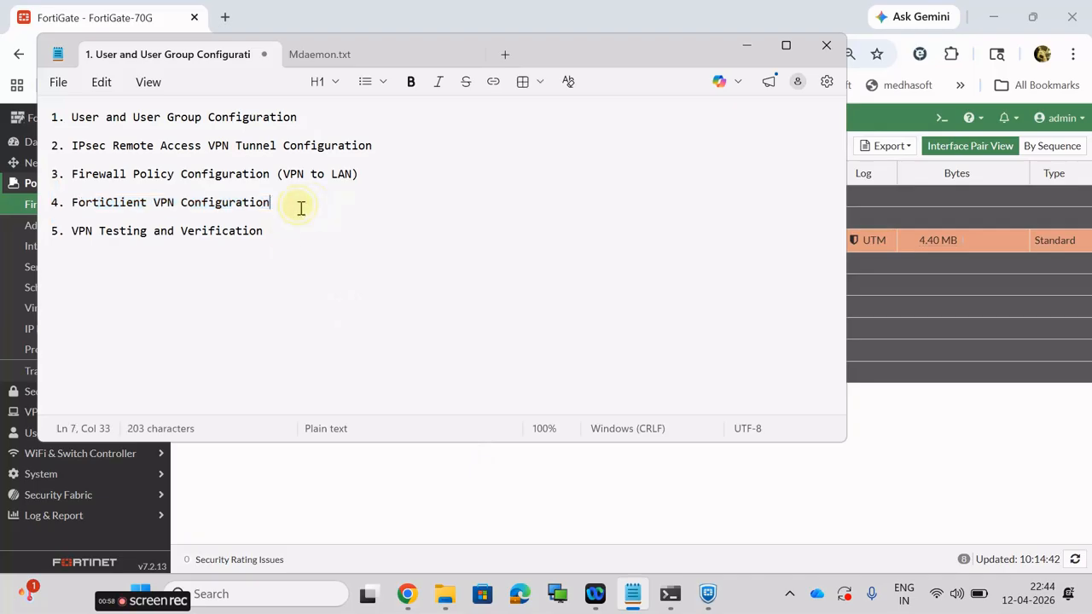
drag(298, 204, 79, 203)
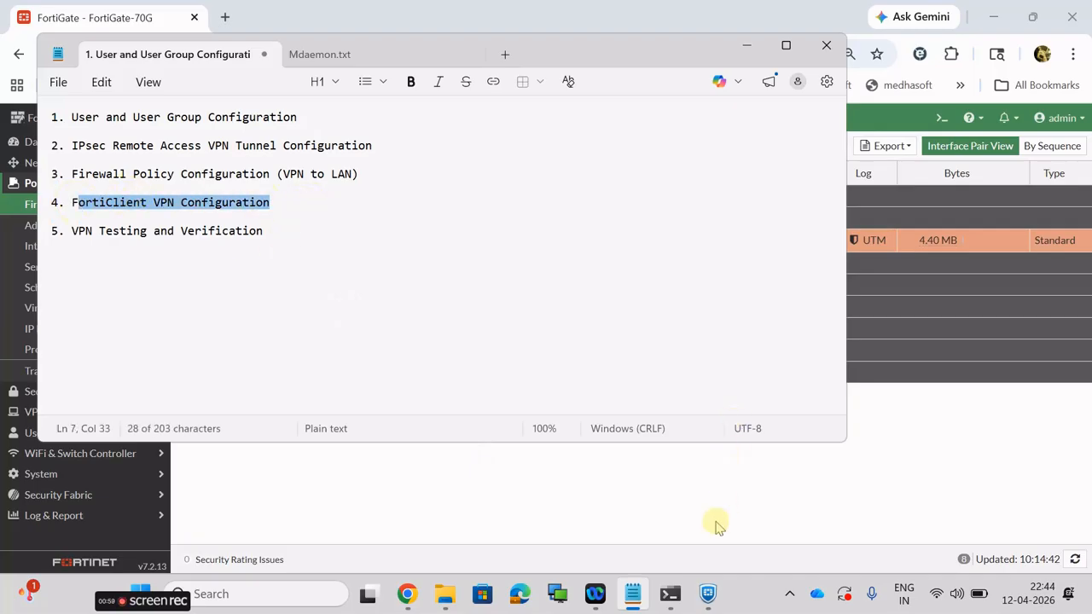
Switch to FortiClient and start a new IPsec VPN connection named "Mumbai Office VPN".
click(708, 594)
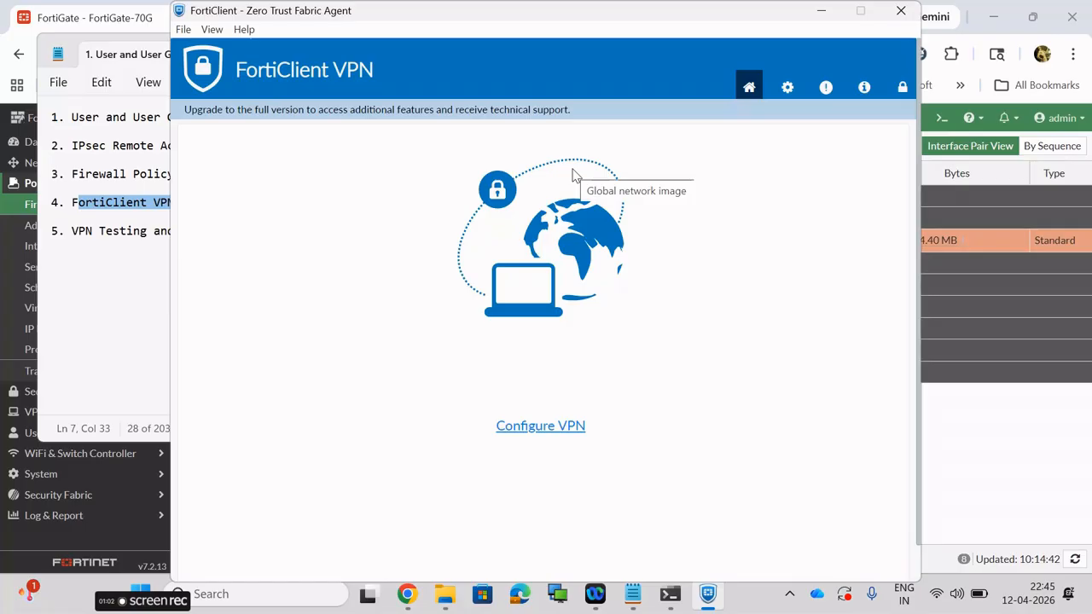
click(522, 435)
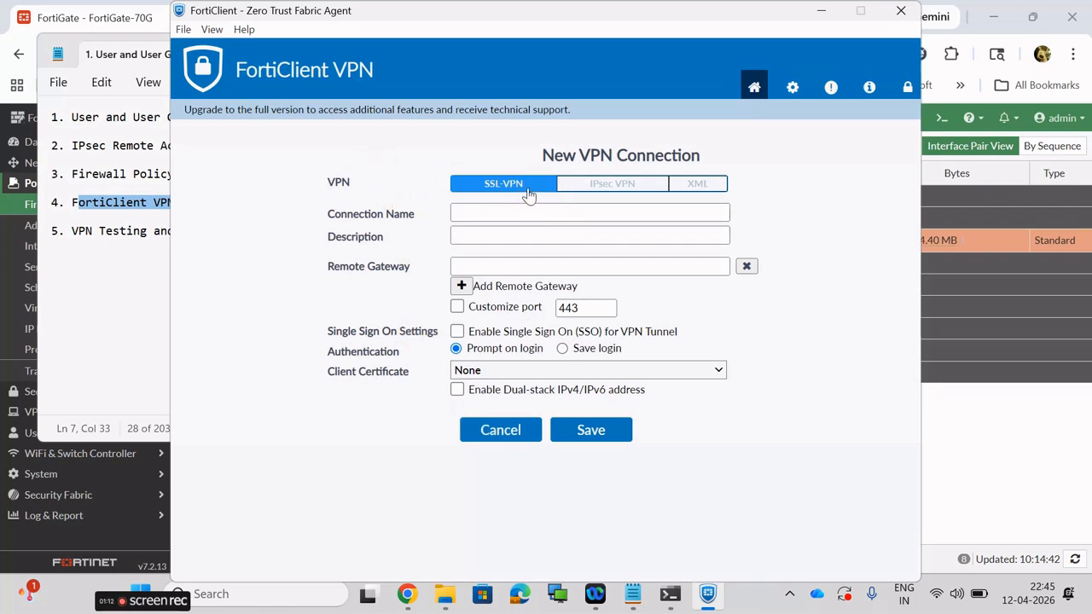
click(628, 189)
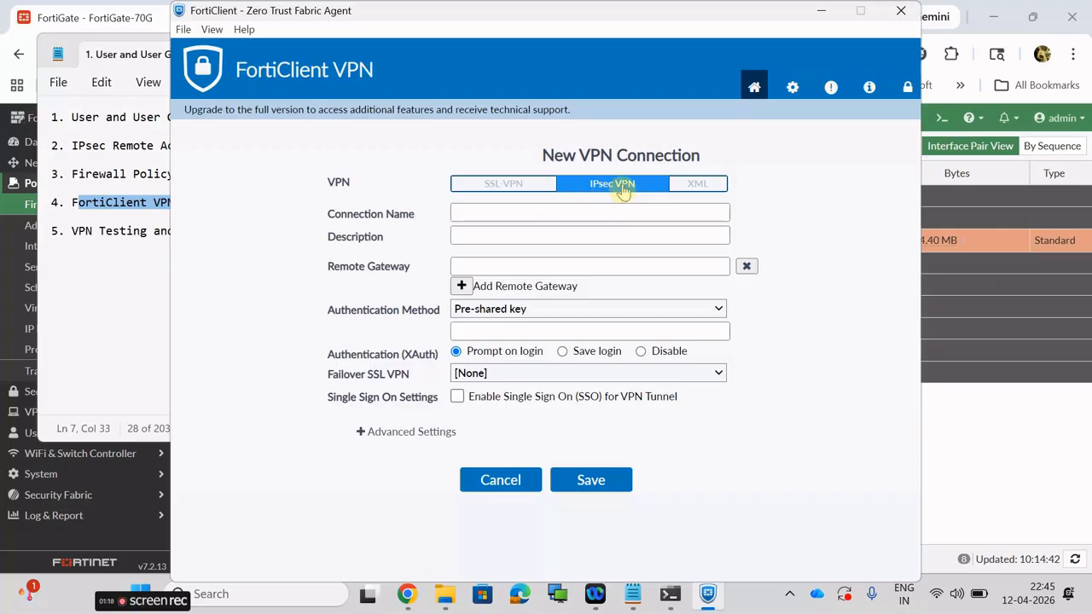
click(515, 215)
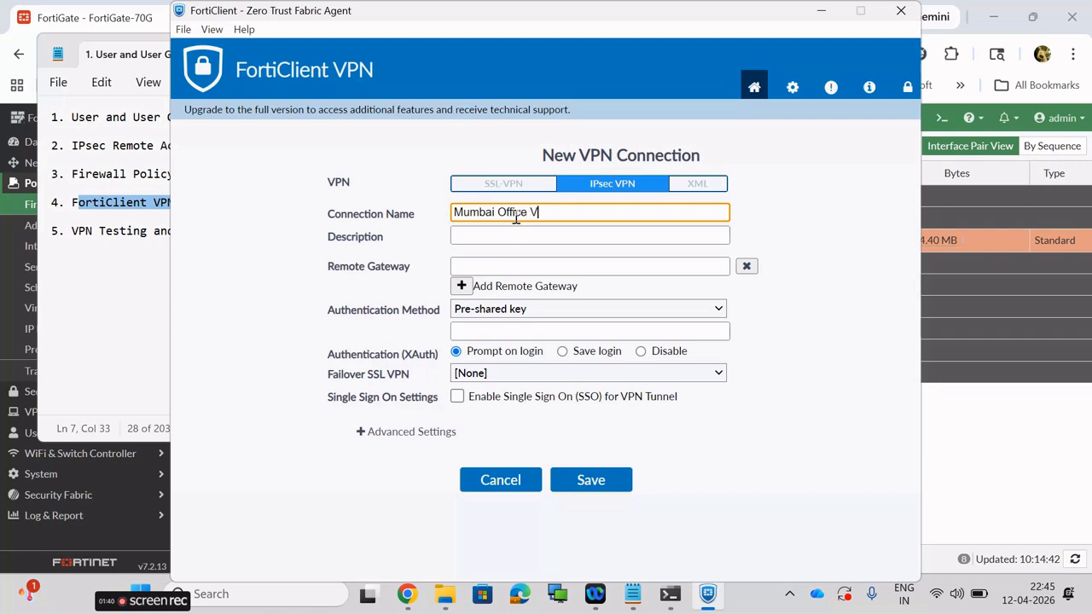
Copy the FortiGate IP address 122.161.198.190 from the browser's address and enter it as the remote gateway in FortiClient.
click(511, 263)
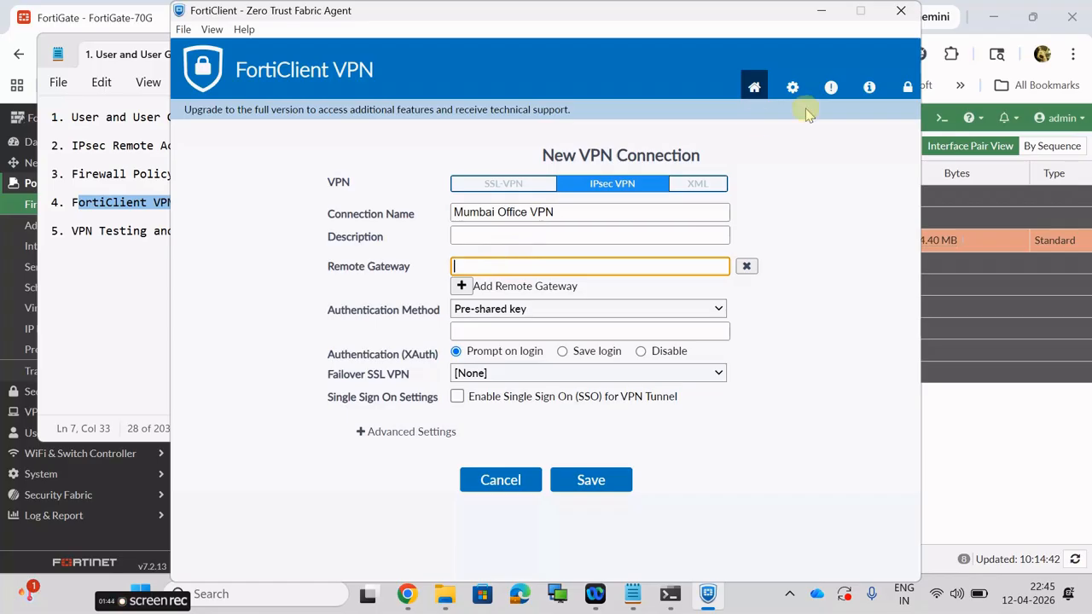
click(822, 11)
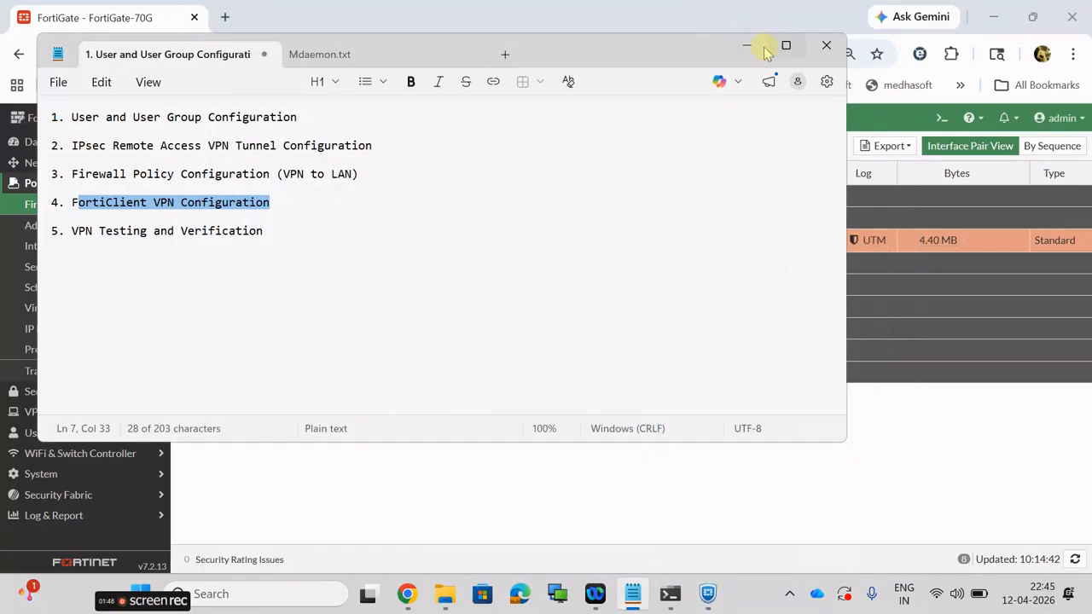
click(754, 45)
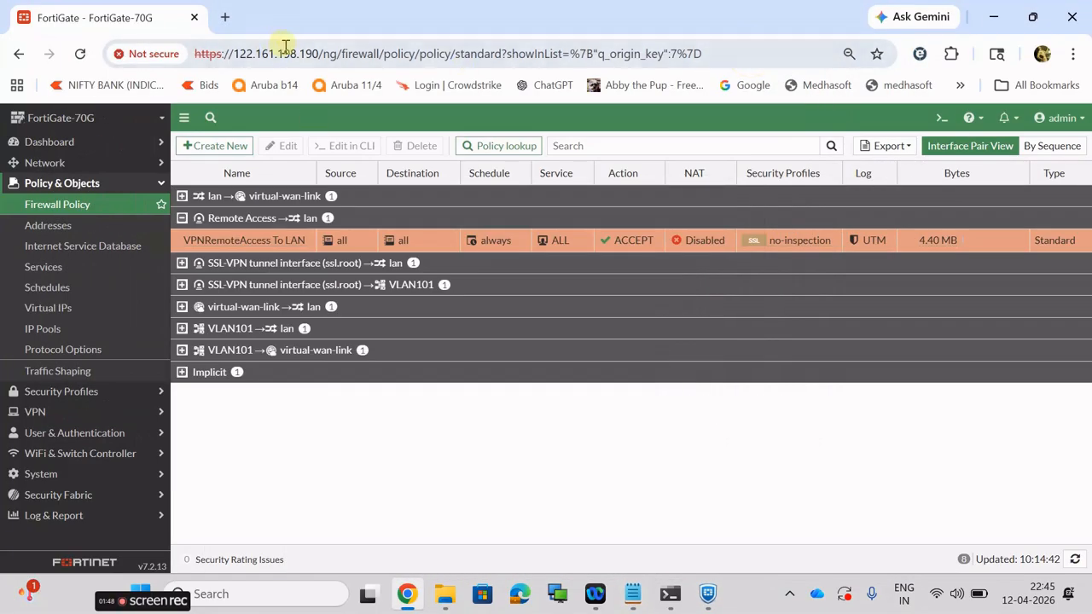
click(317, 53)
drag(317, 53, 234, 53)
key(ctrl+c)
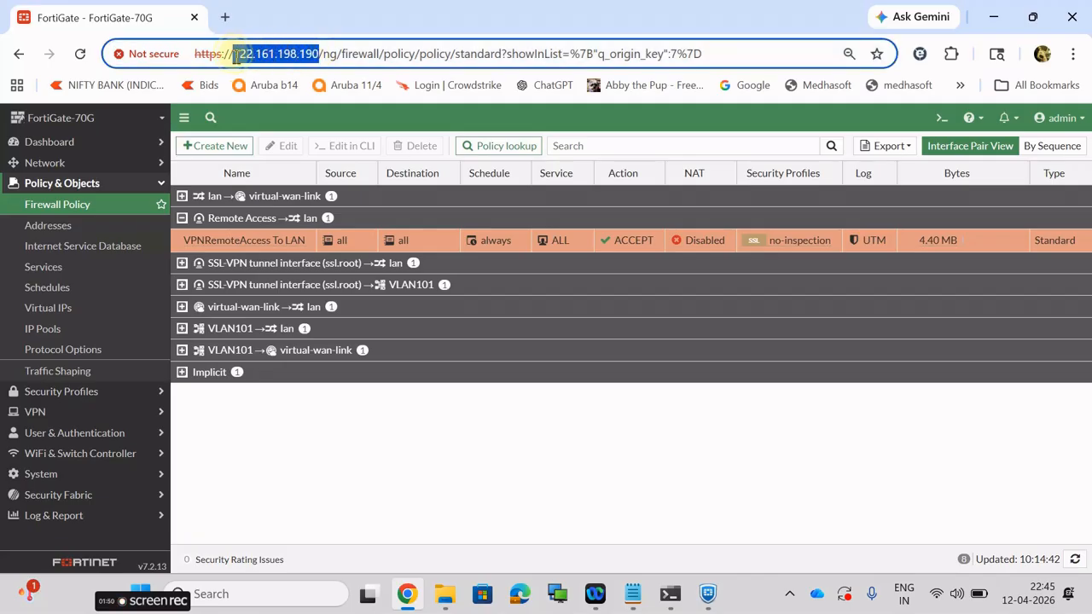
click(709, 594)
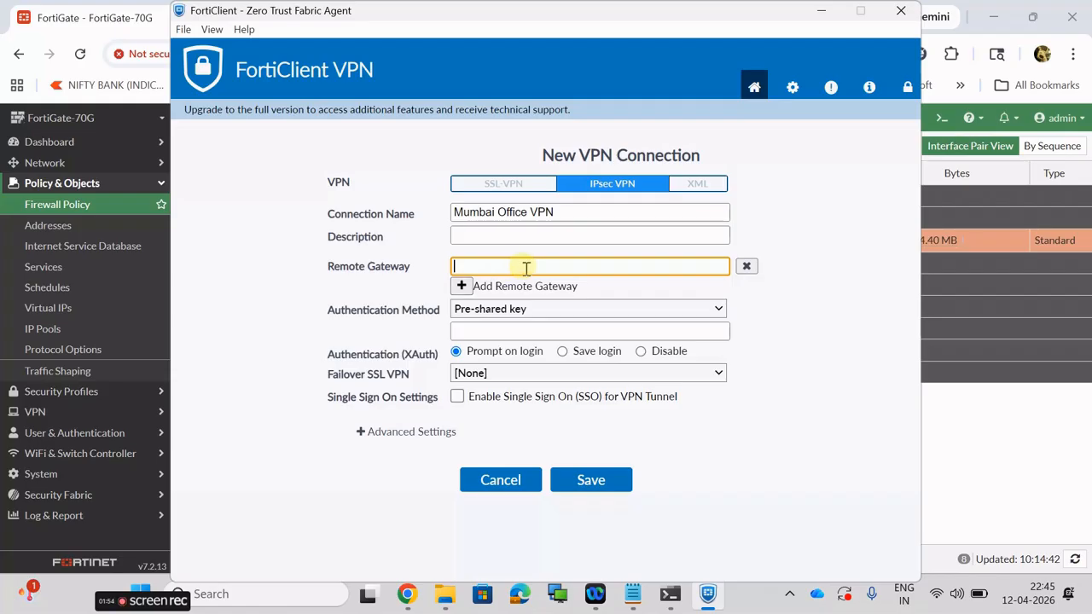
key(ctrl+v)
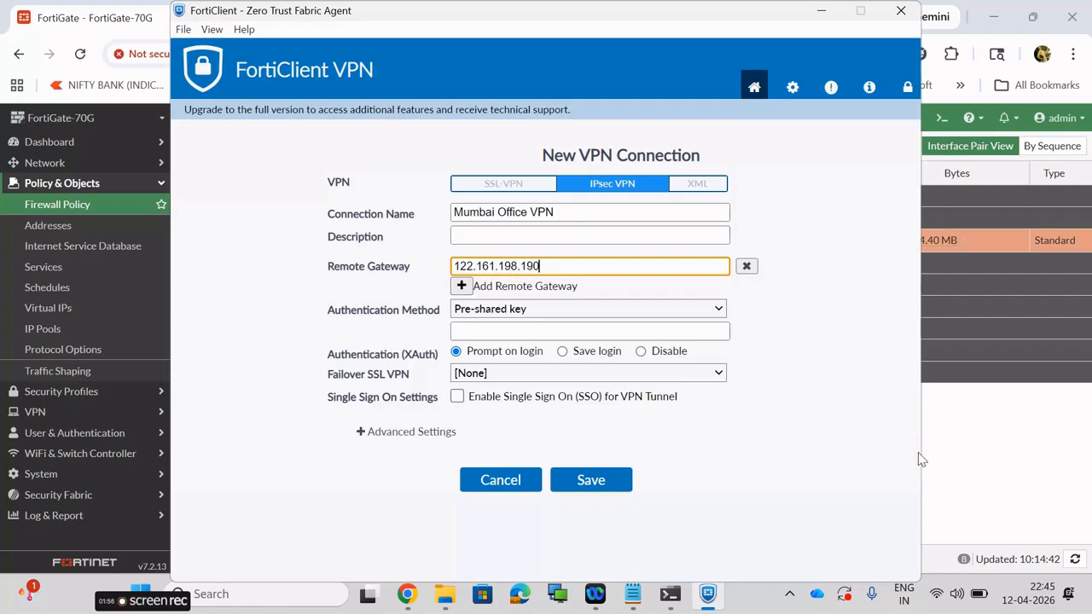
Enter the pre-shared key for the connection and expand the advanced VPN settings showing IKE version, mode and options.
click(512, 333)
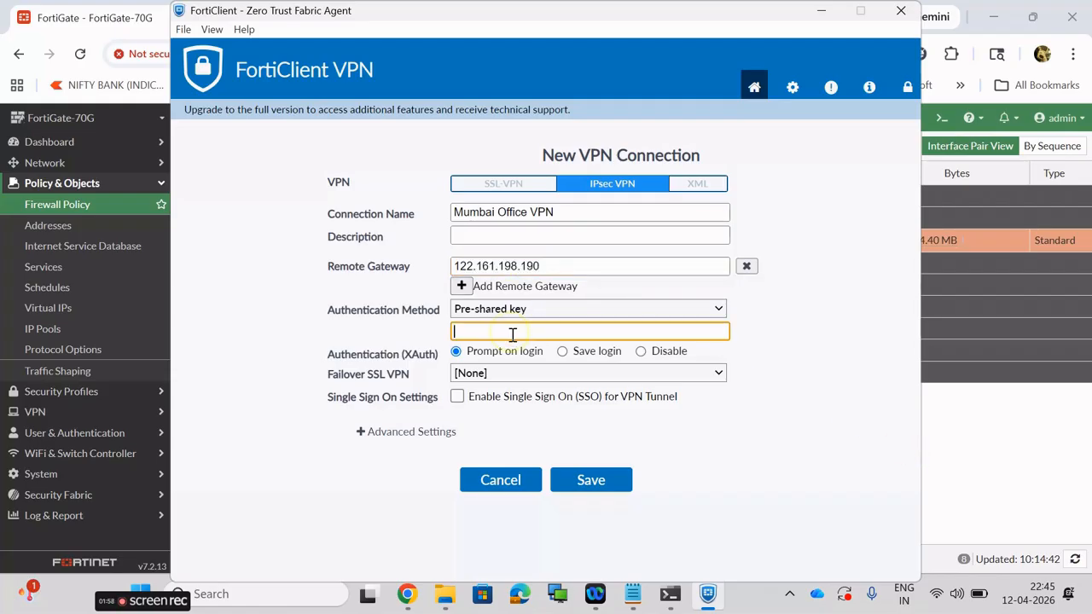
text(•)
click(360, 438)
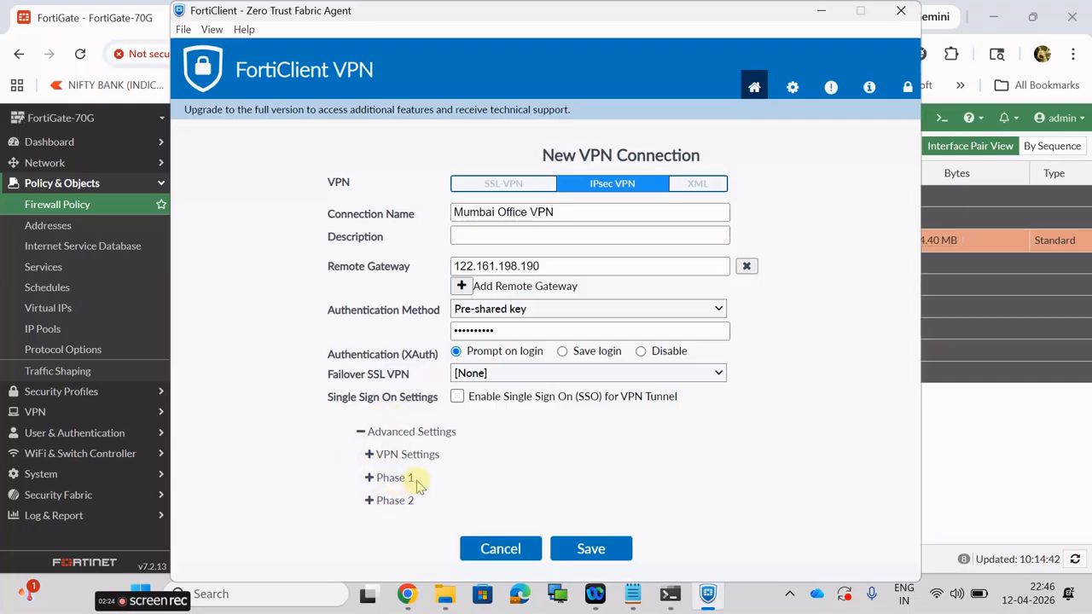
click(369, 455)
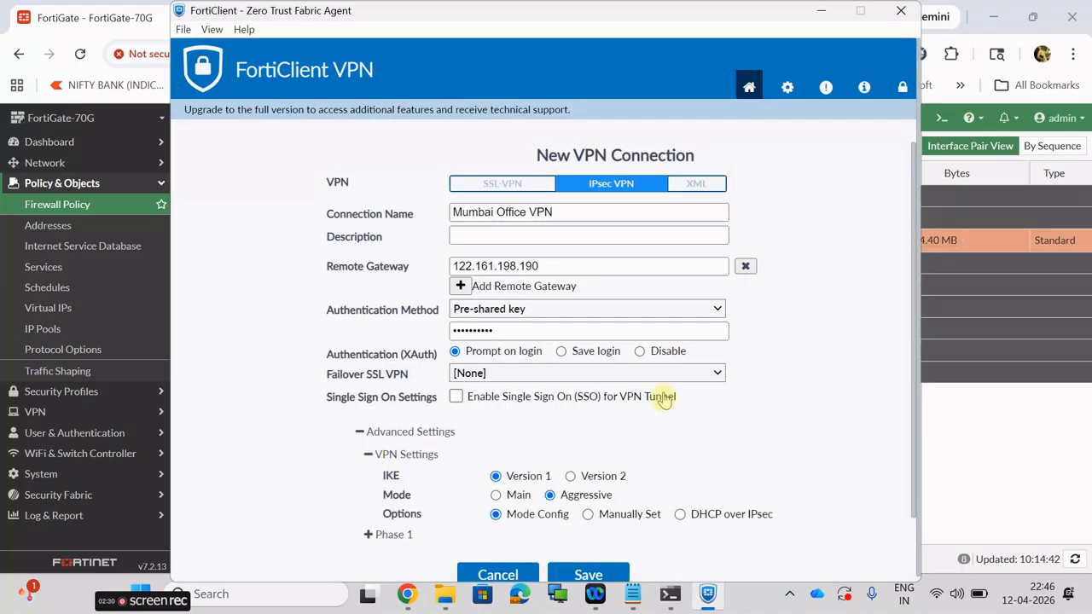
drag(913, 433, 922, 485)
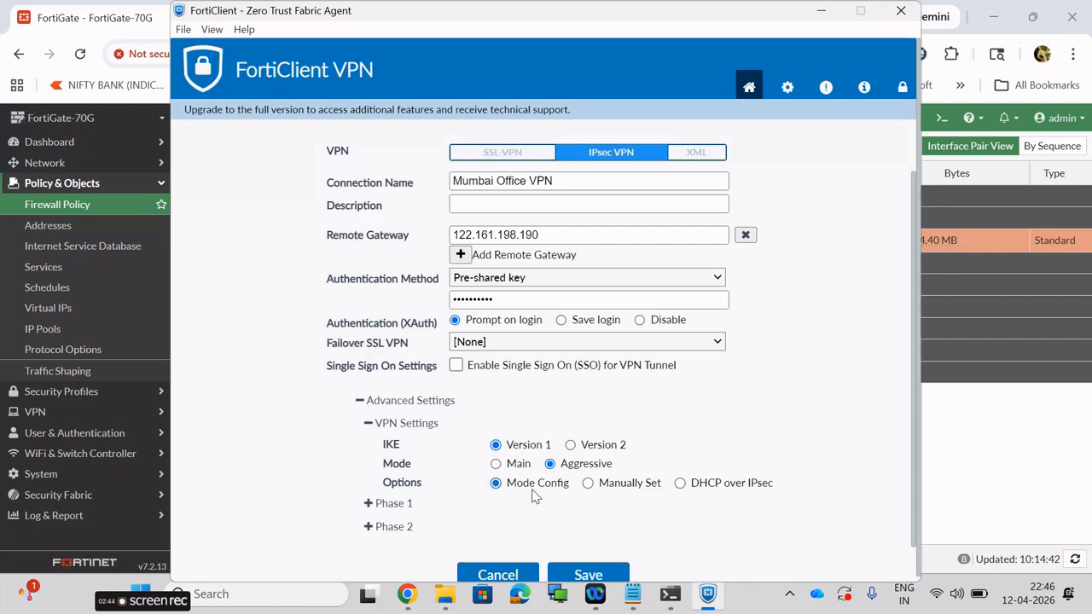
Expand Phase 1 and set both IKE proposals to DES encryption with SHA1 authentication.
click(369, 505)
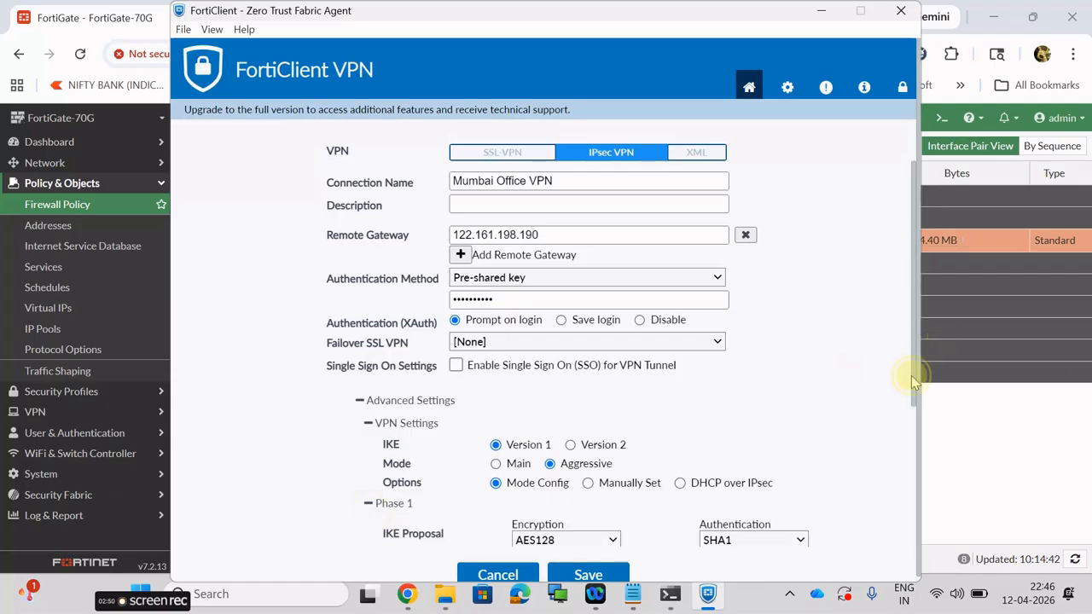
drag(916, 378, 931, 526)
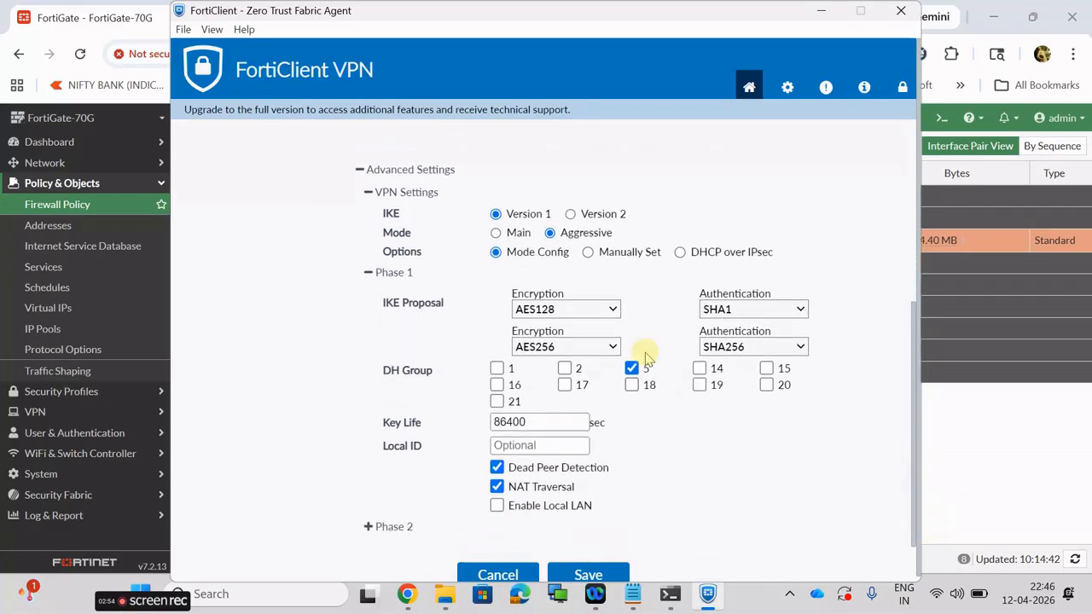
click(598, 311)
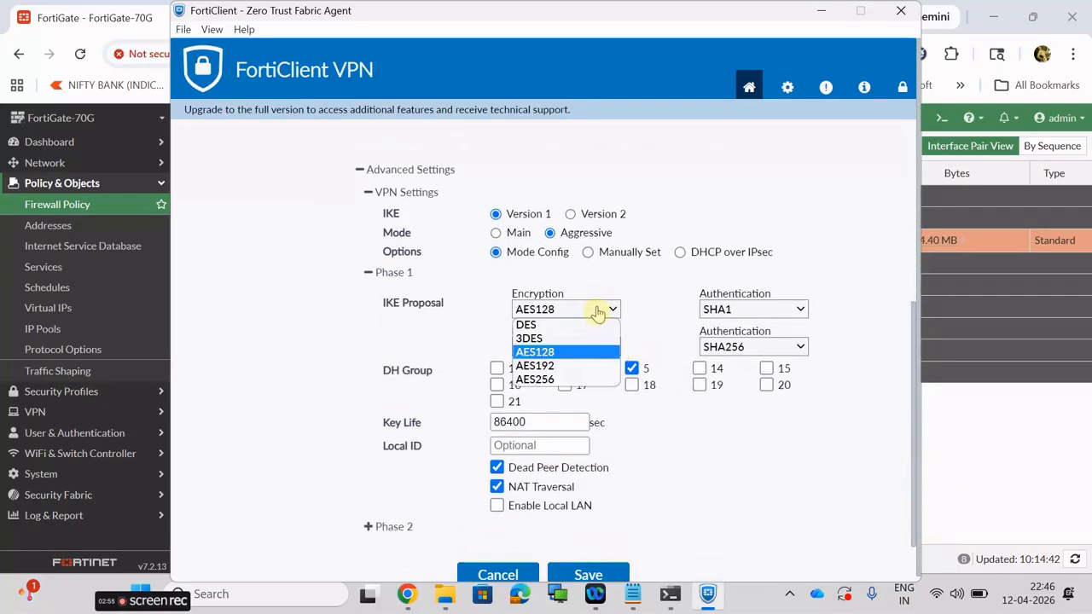
click(556, 325)
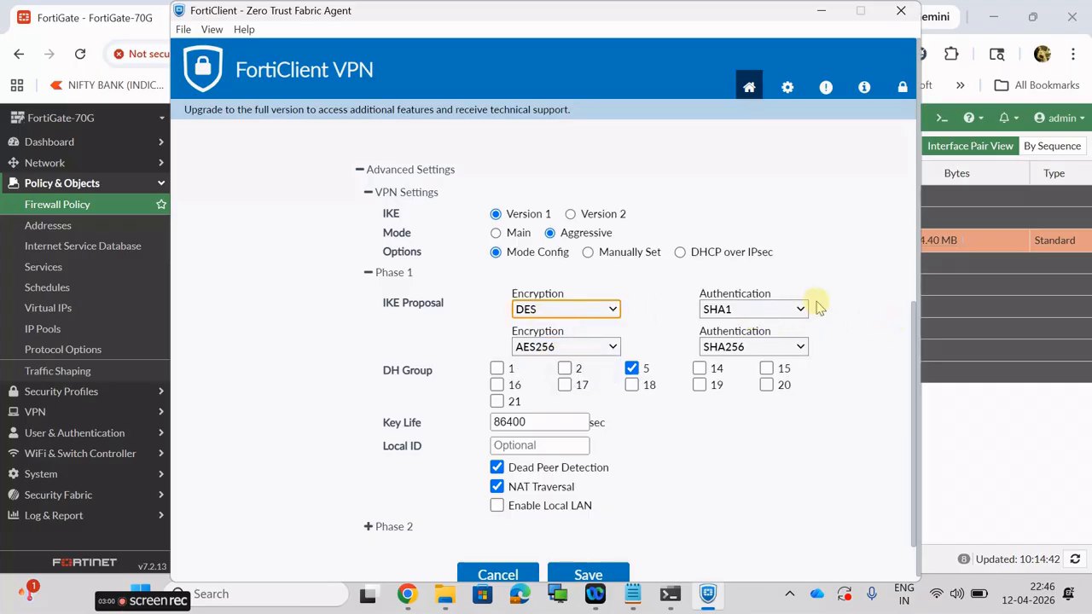
click(575, 347)
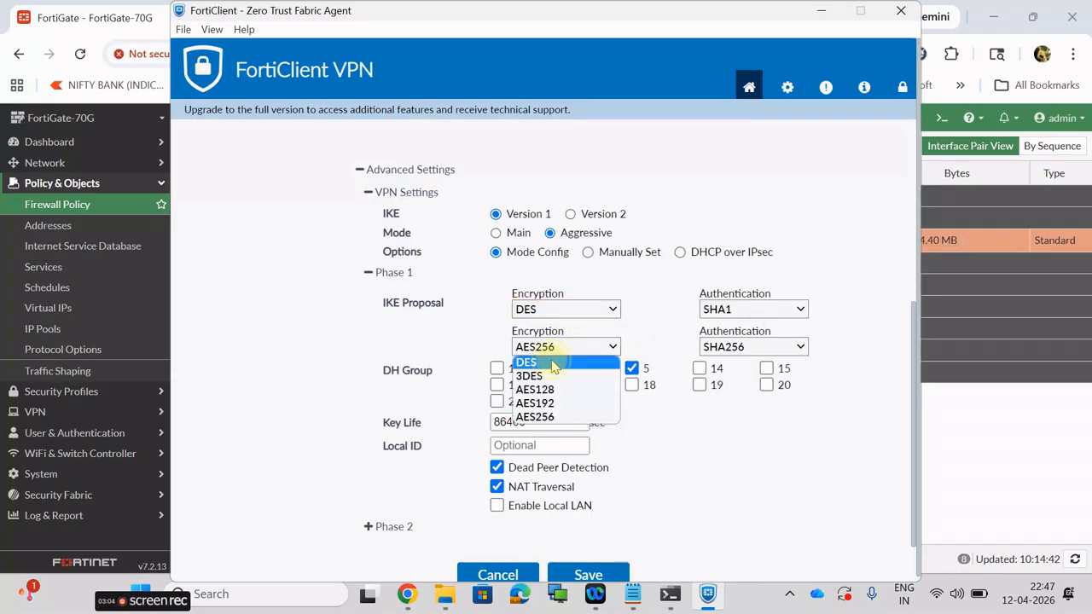
click(553, 365)
click(753, 349)
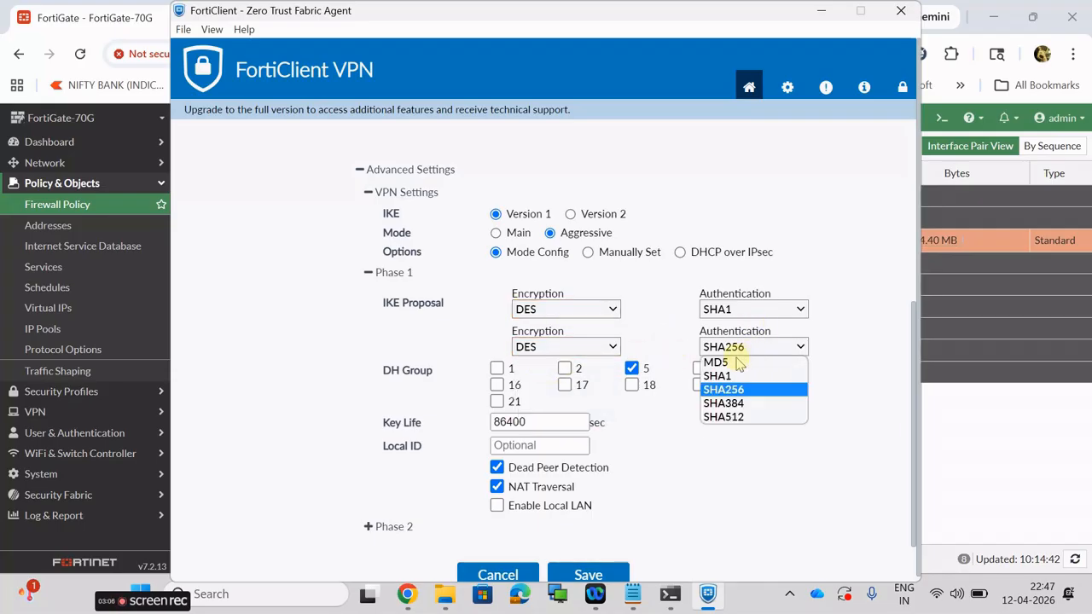
click(733, 377)
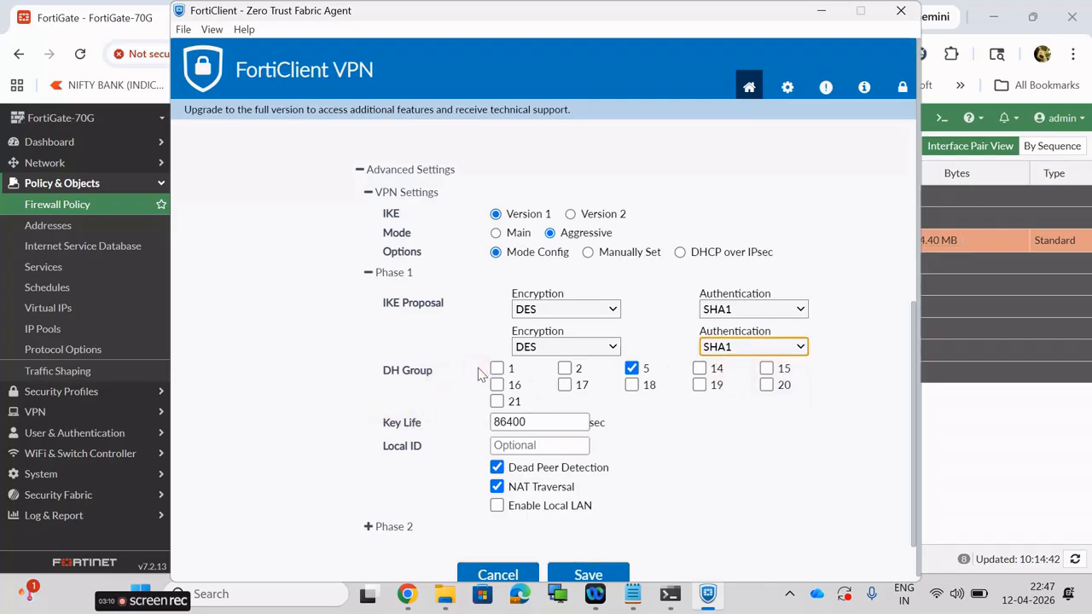
Replace Phase 1 DH group 5 with group 14 and highlight the key life value.
click(635, 369)
click(701, 373)
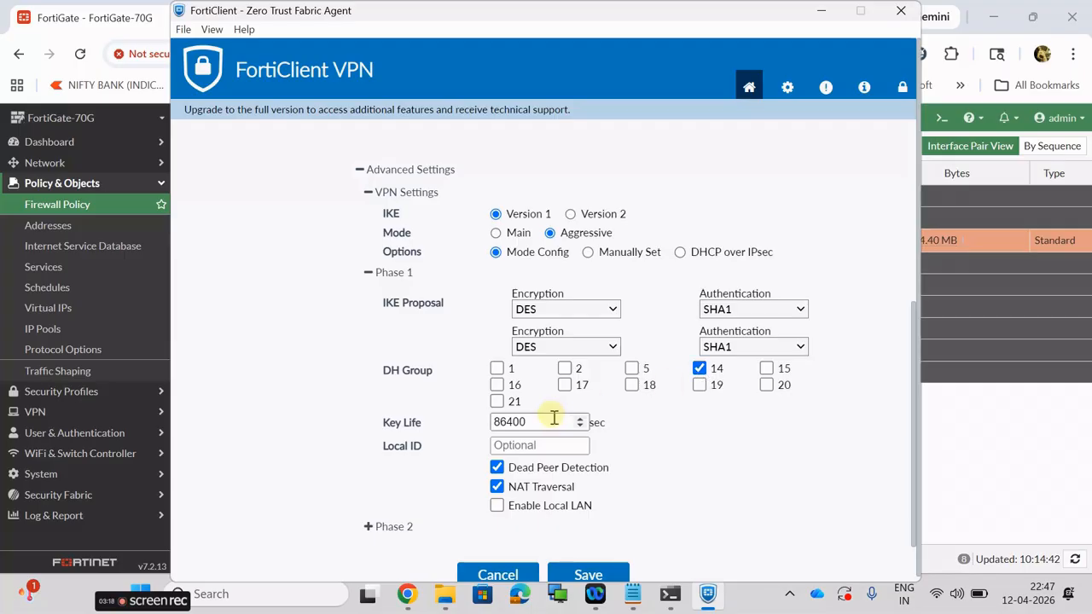
drag(555, 420, 480, 423)
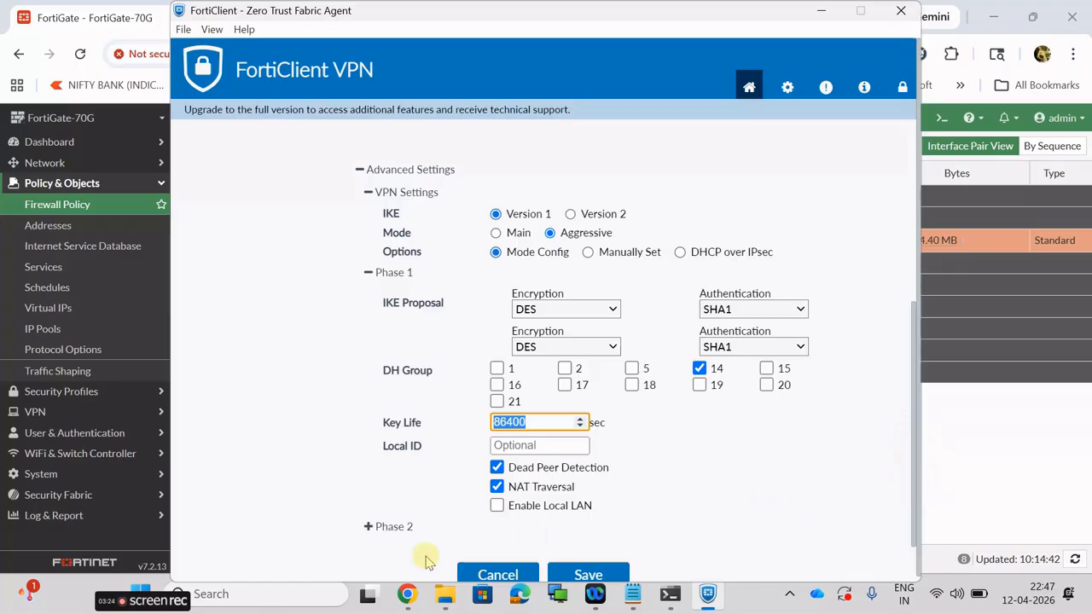
Expand Phase 2 and set both IKE proposals to DES encryption with SHA1 authentication.
click(368, 528)
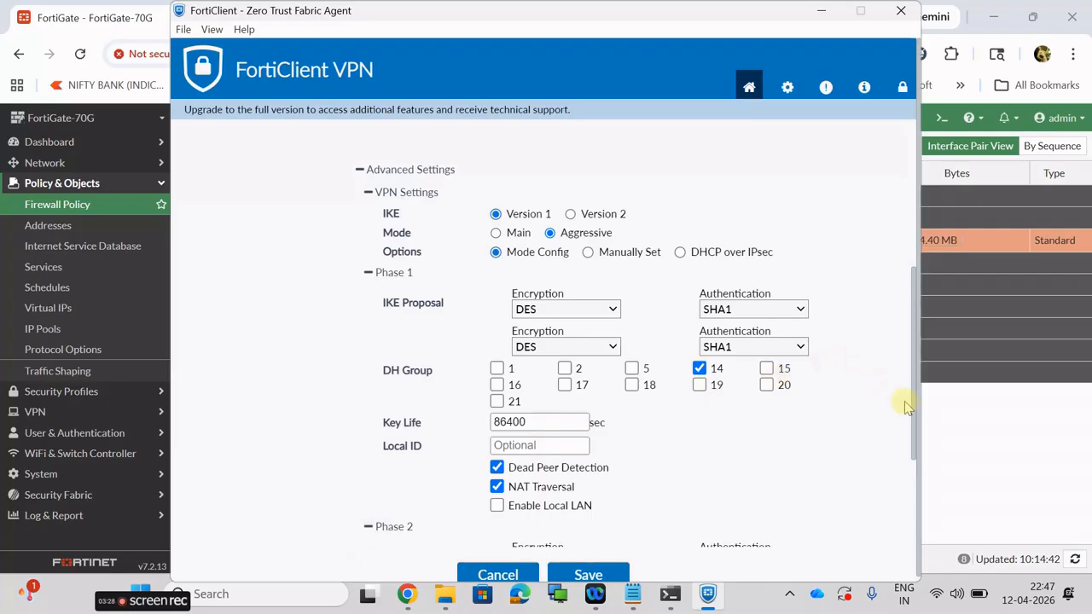
drag(916, 415, 928, 524)
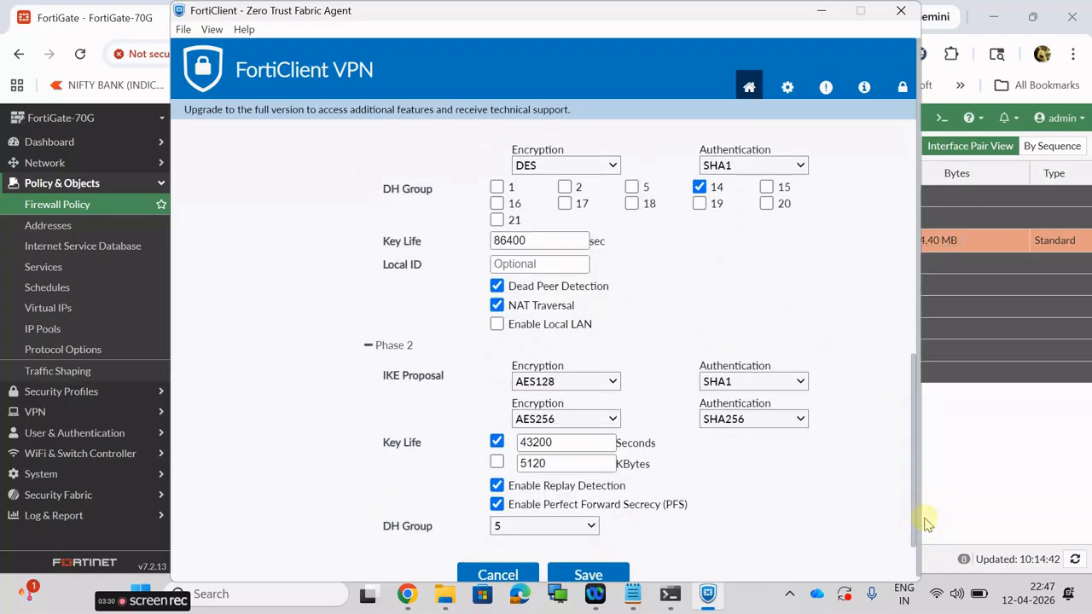
click(611, 384)
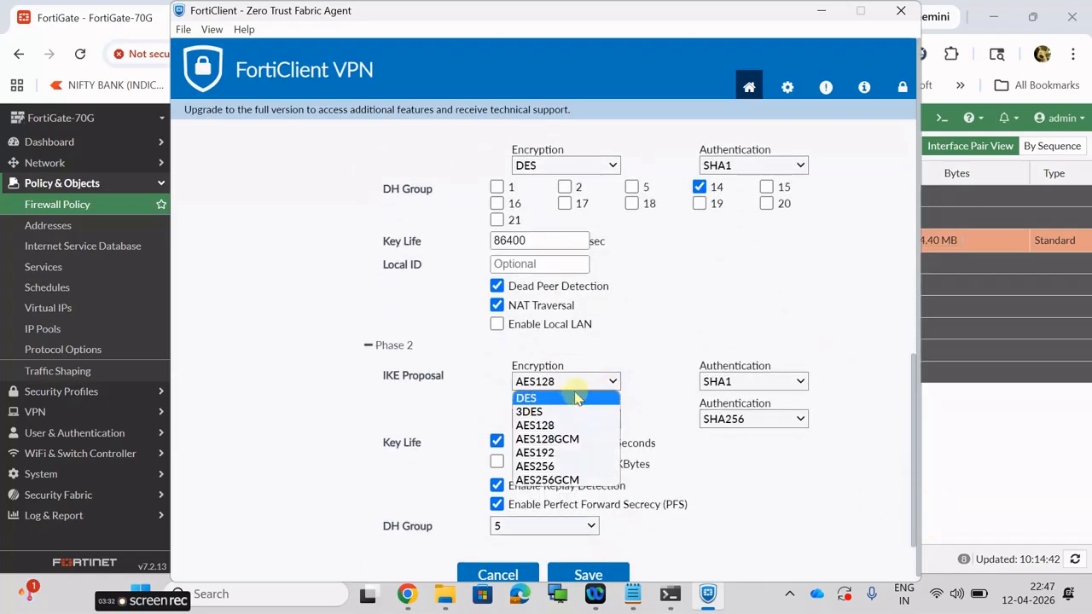
click(576, 399)
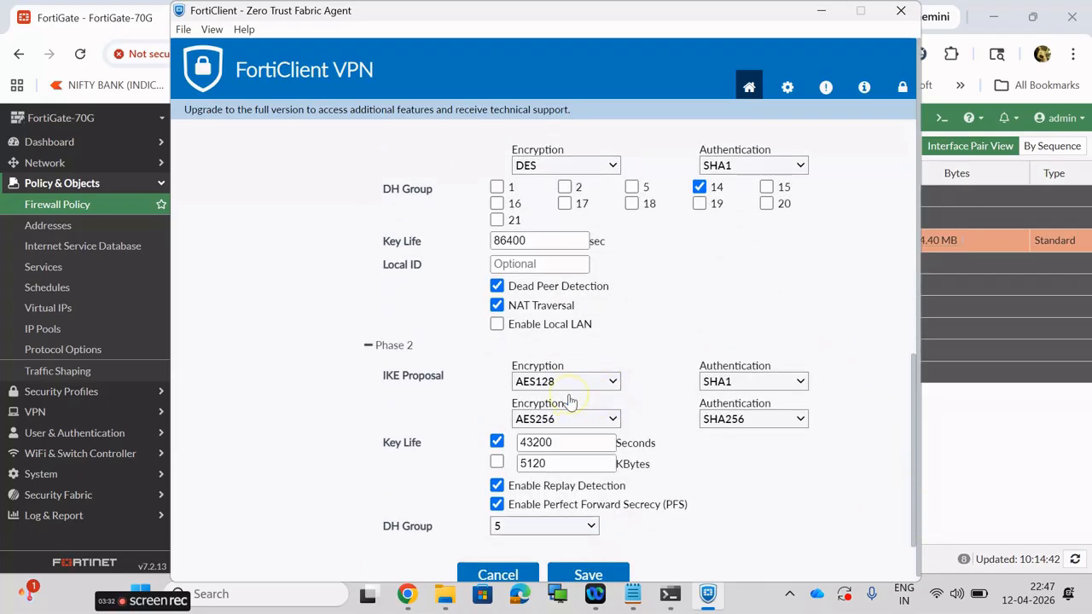
click(764, 385)
click(742, 413)
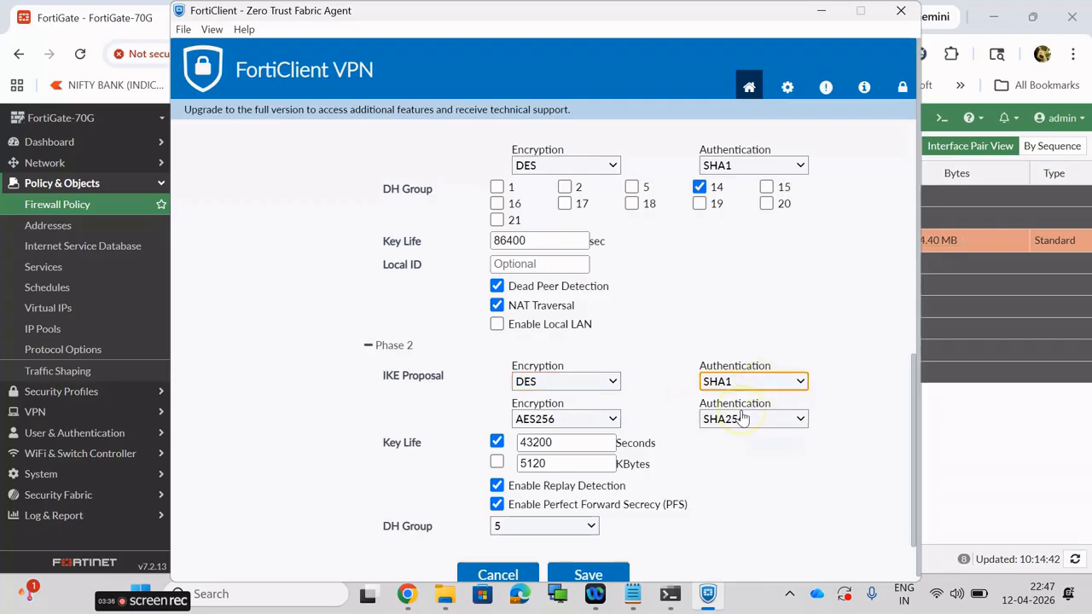
click(612, 419)
click(551, 450)
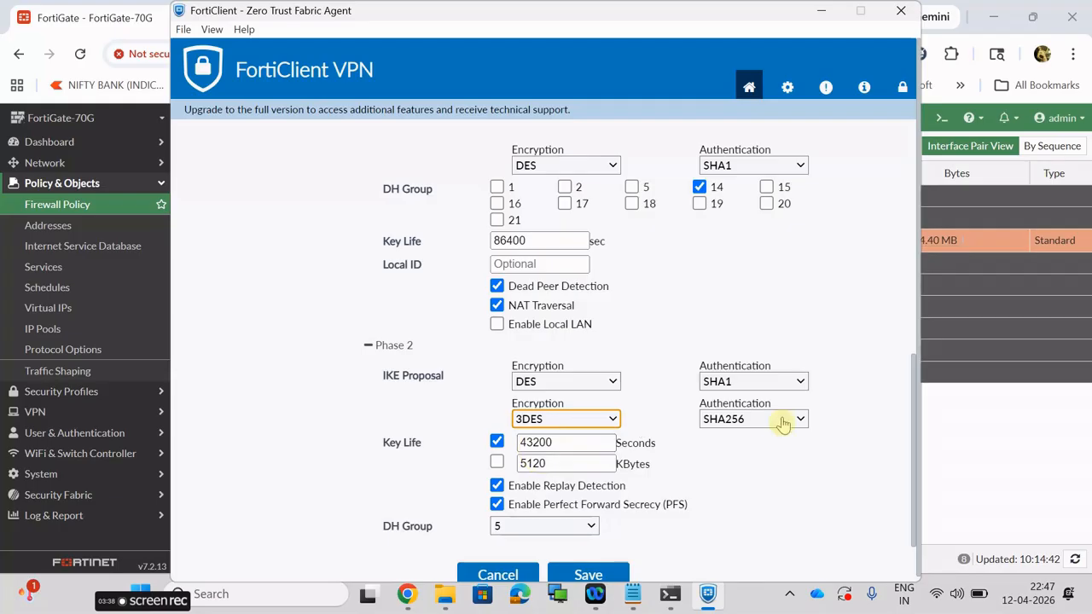
click(610, 417)
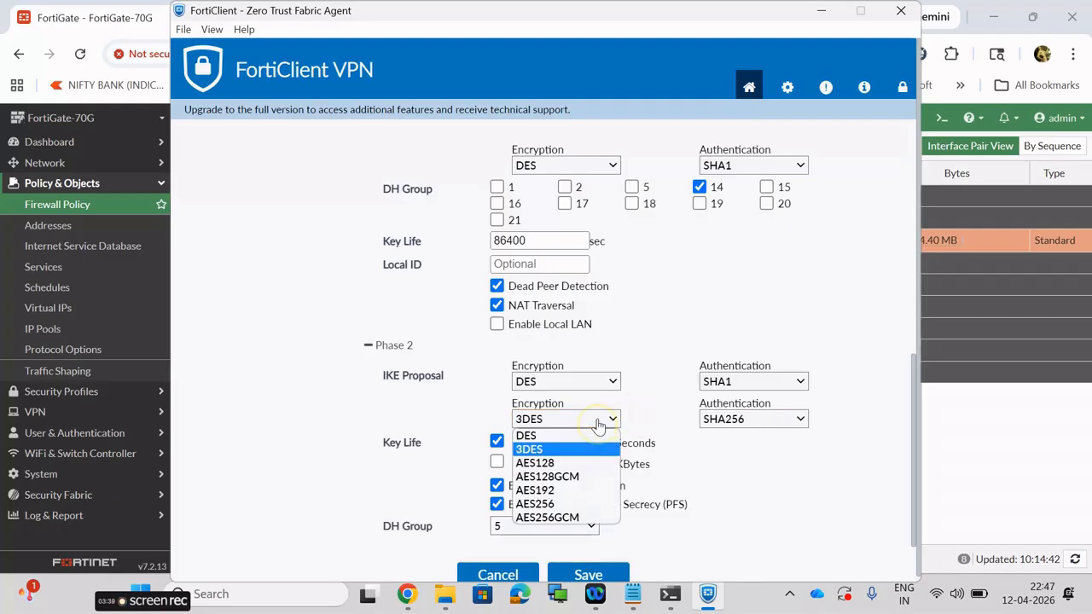
click(550, 439)
click(797, 418)
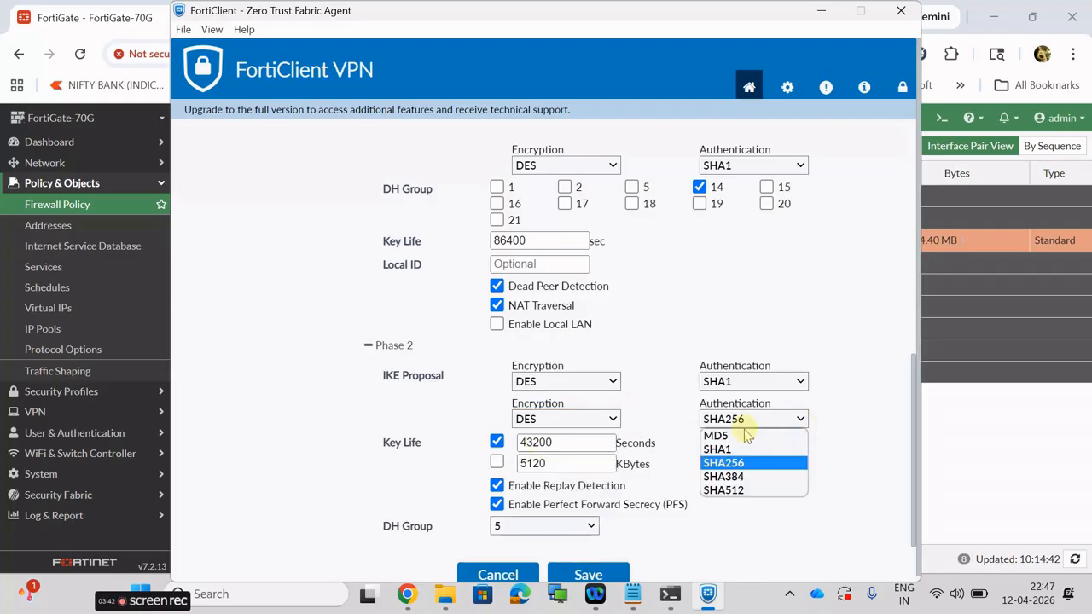
click(741, 449)
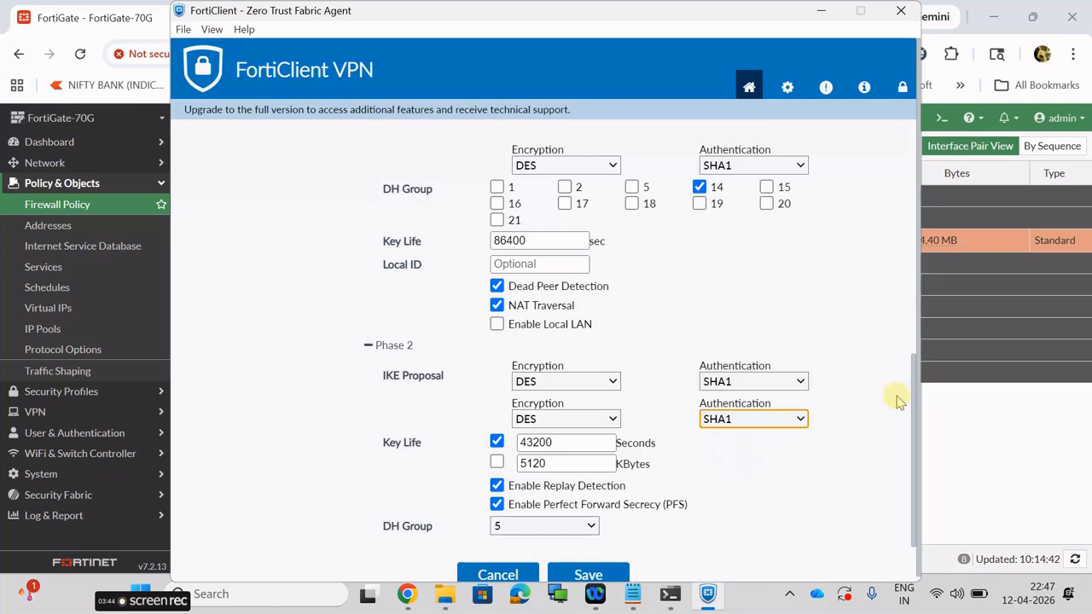
Set the Phase 2 DH group to 14 and save the new VPN connection.
scroll(915, 452, down, 1)
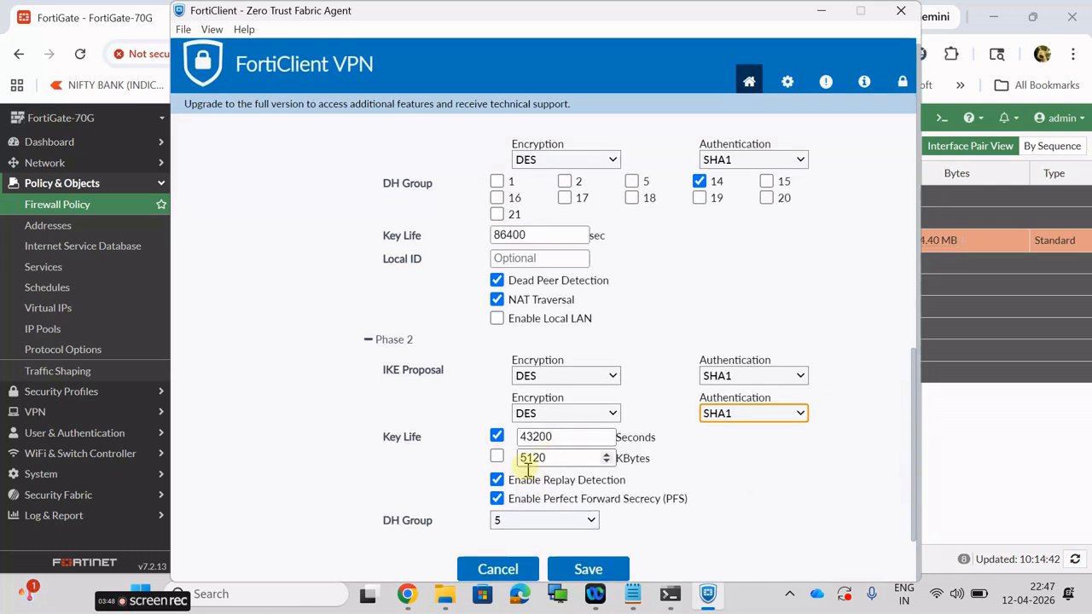
click(551, 525)
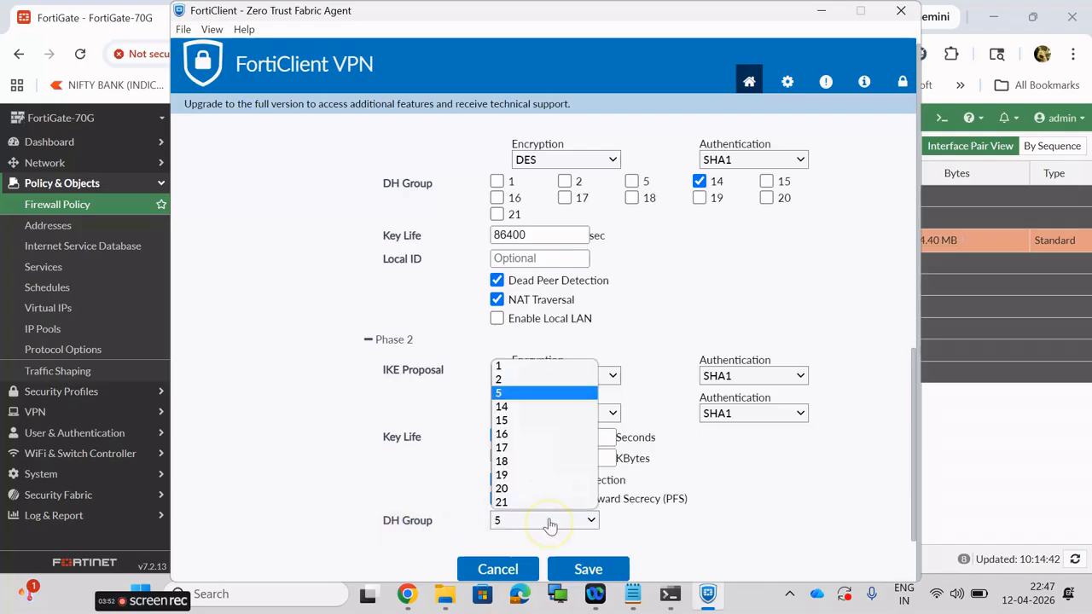
click(509, 408)
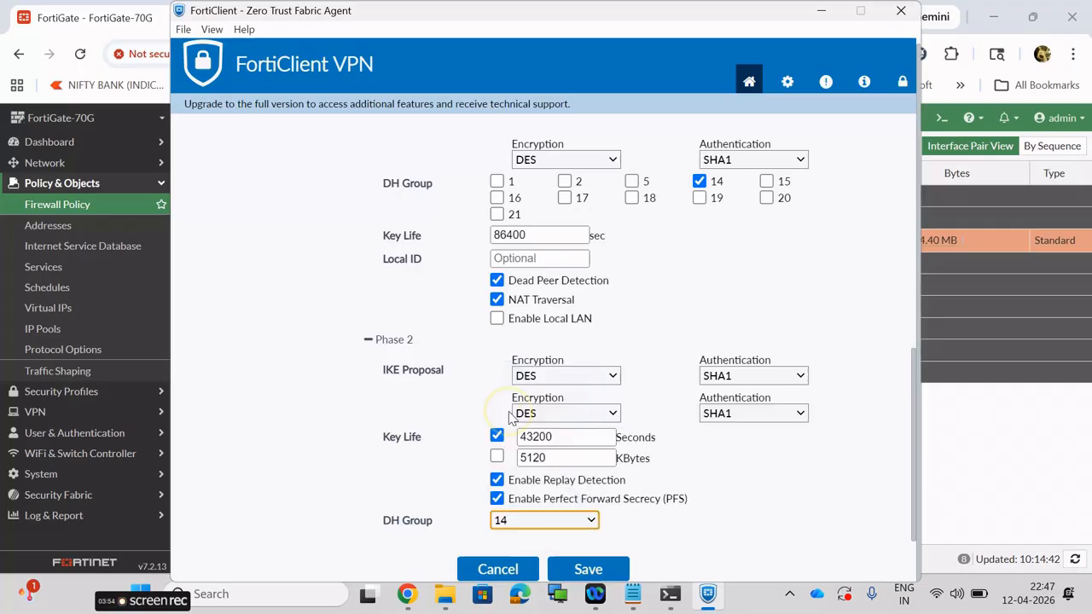
click(587, 570)
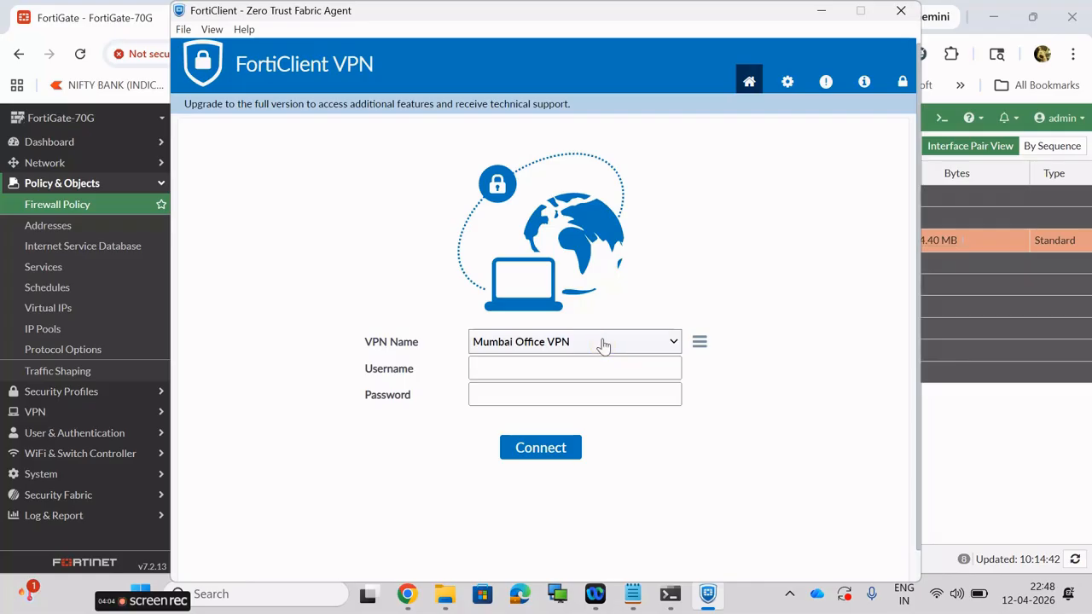
Reopen the saved Mumbai Office VPN connection for editing and review its gateway, authentication and advanced settings.
click(510, 358)
click(700, 344)
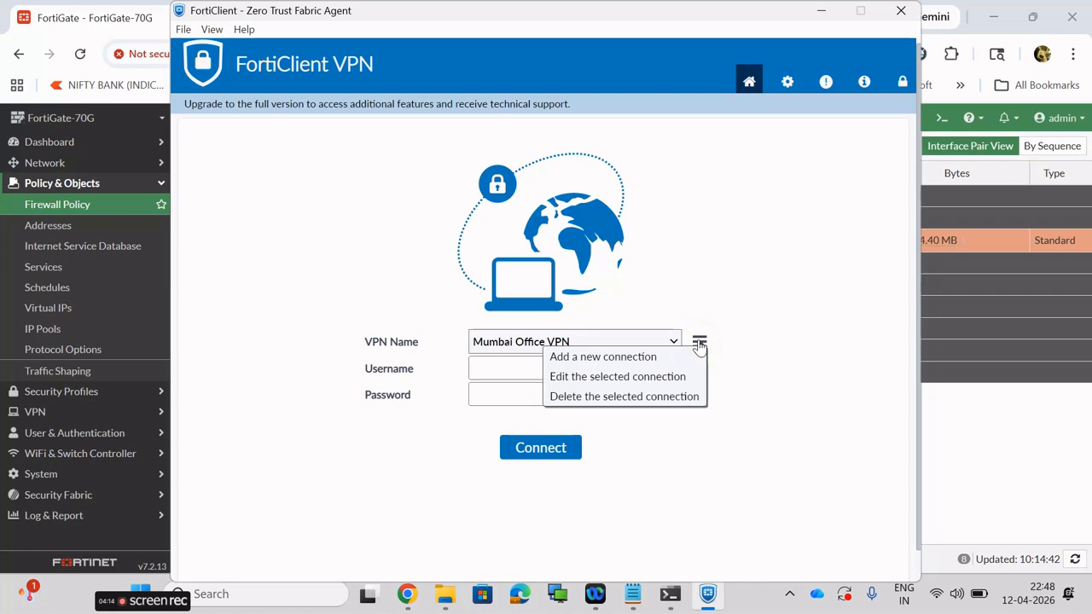
click(626, 384)
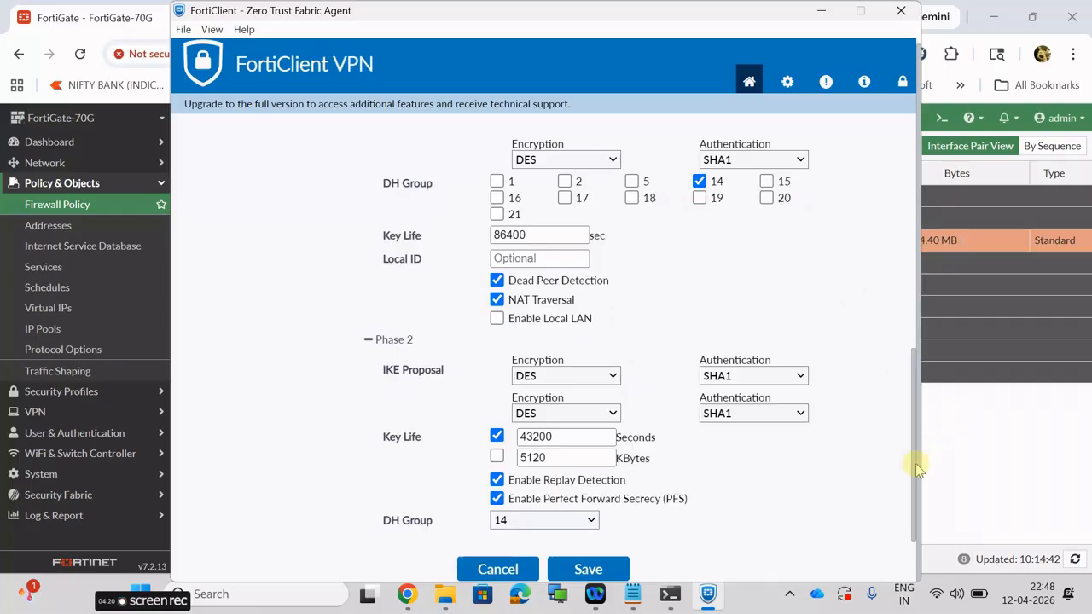
drag(915, 474, 906, 251)
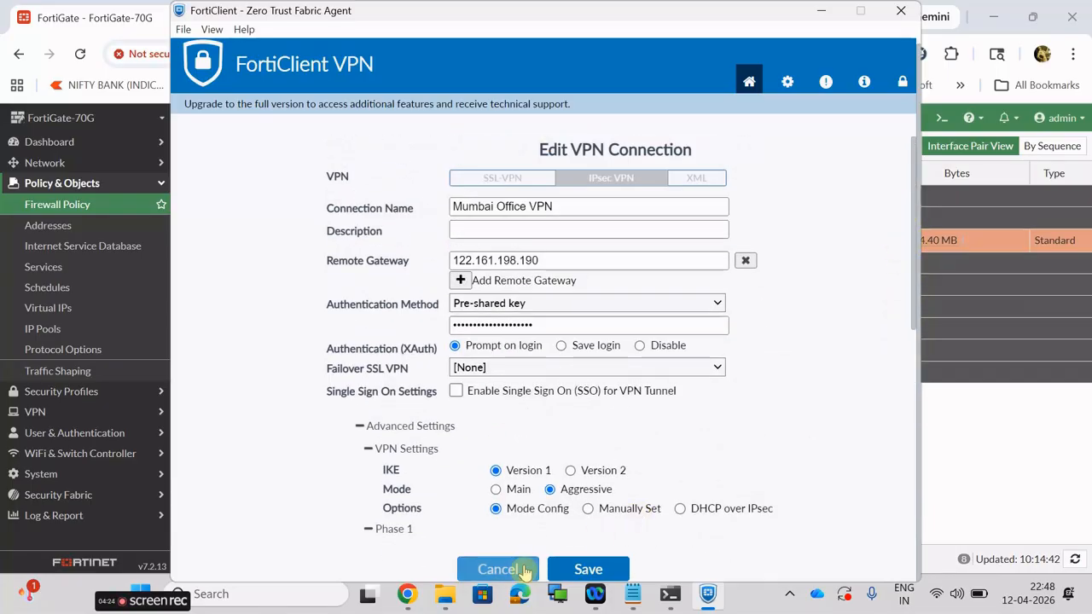
Close the connection editor without saving and review the Notepad checklist items on FortiClient VPN Configuration and VPN Testing and Verification.
click(515, 570)
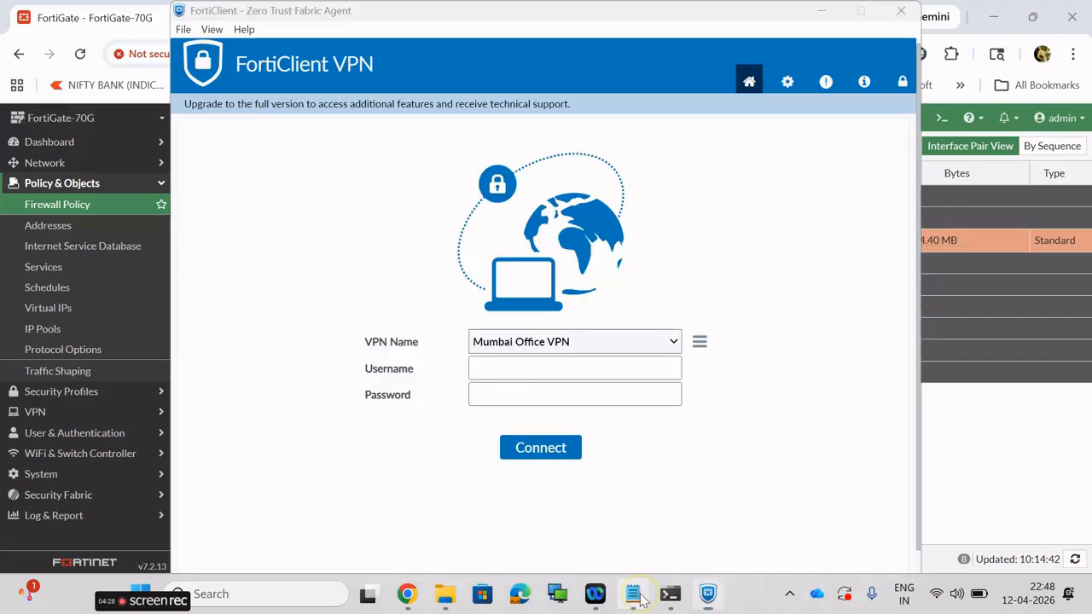
click(633, 594)
drag(279, 210, 19, 214)
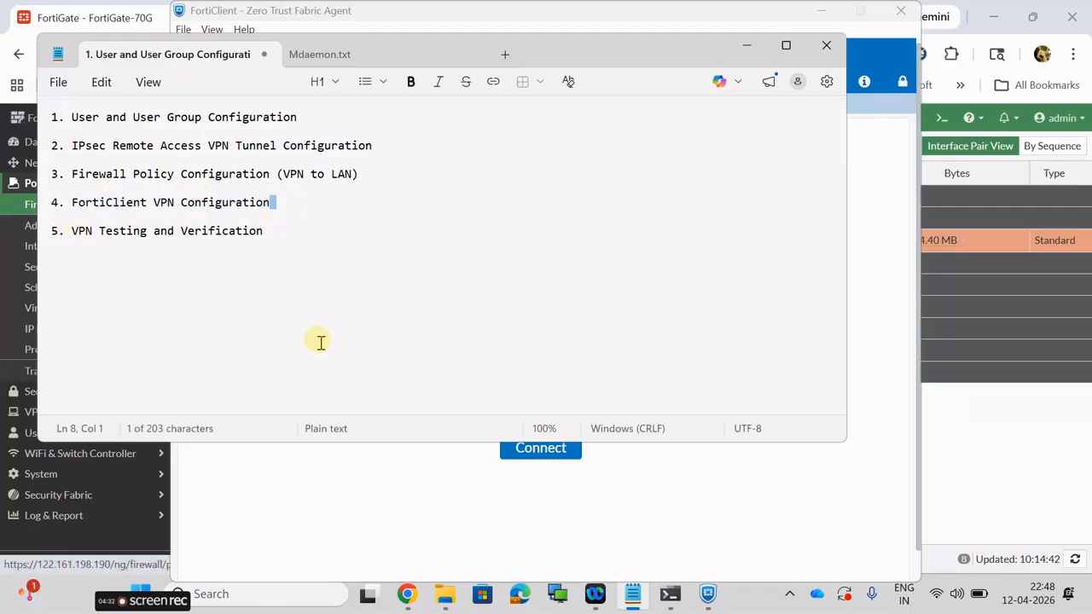
click(214, 318)
drag(269, 241, 53, 246)
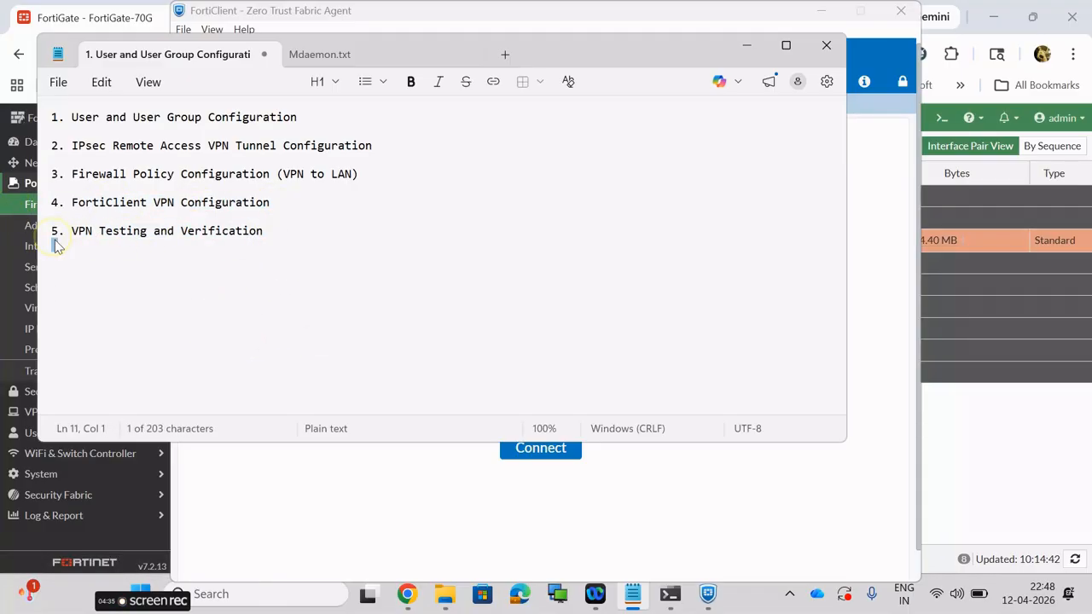
click(746, 37)
Log in to Mumbai Office VPN with username test1 and the account password, and start the connection.
click(529, 361)
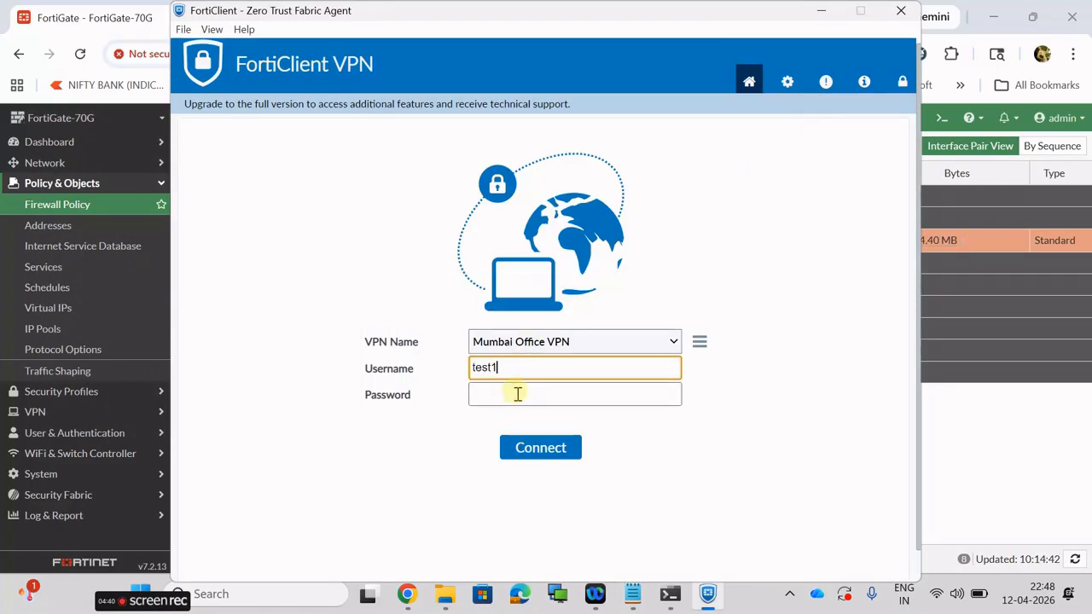
click(527, 393)
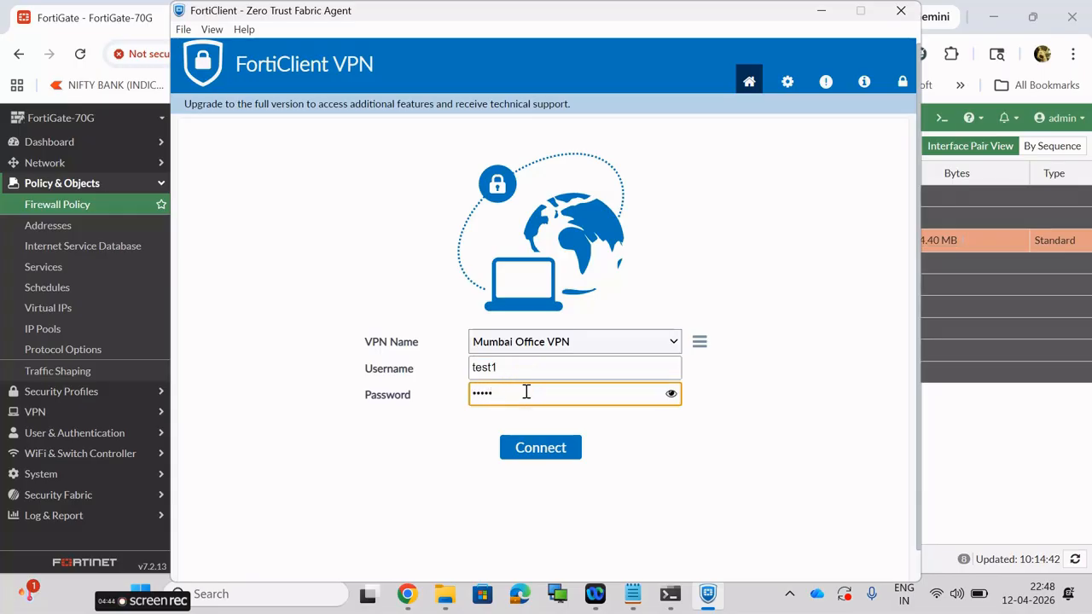
click(547, 450)
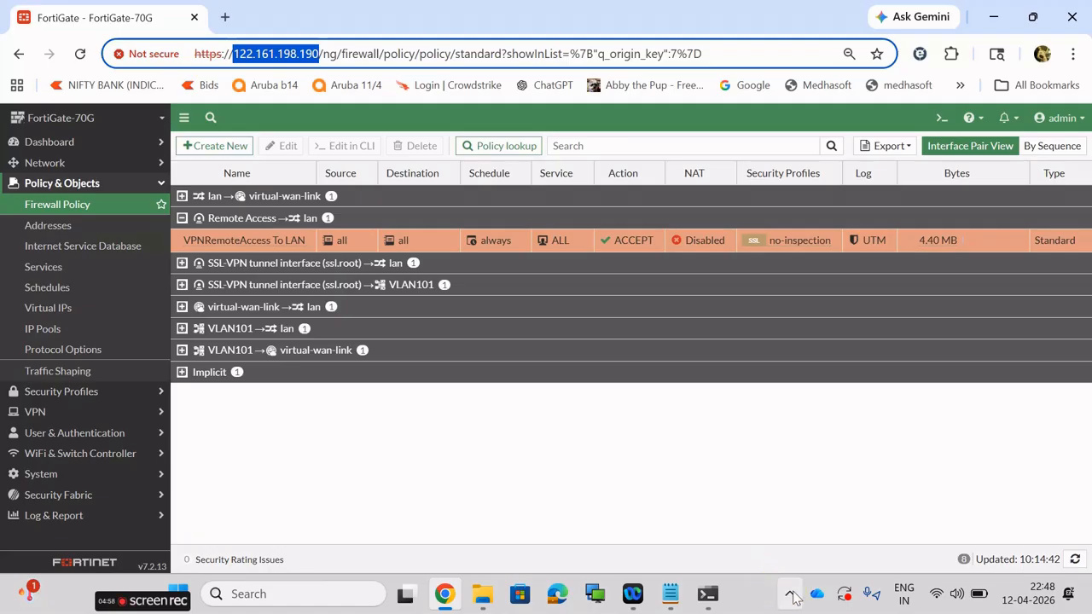
Check FortiClient's connection status from the system tray and open its window to view the Mumbai Office VPN session details.
click(791, 595)
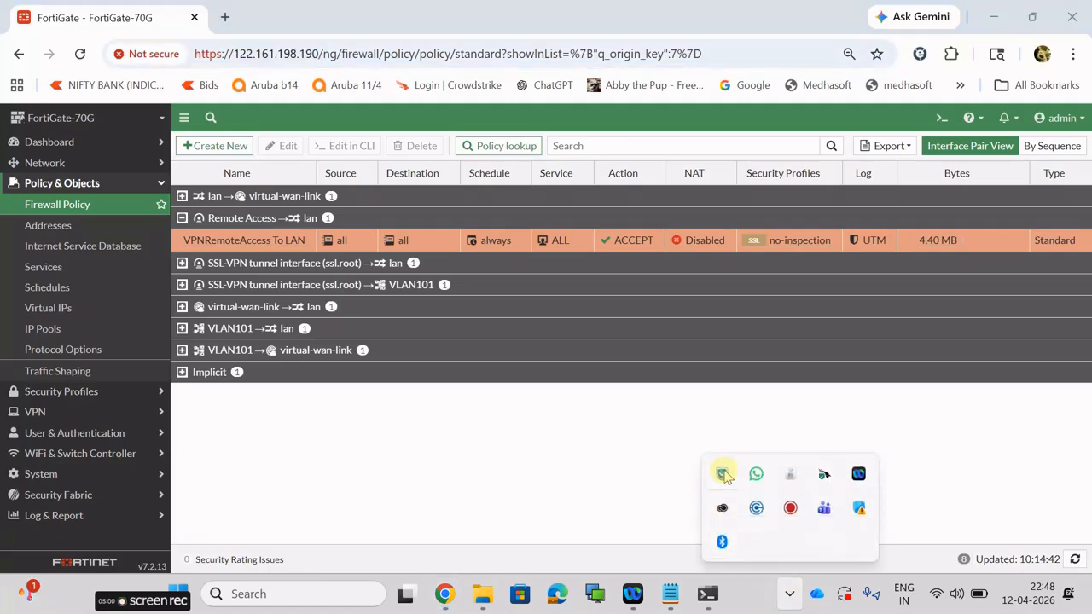
click(614, 469)
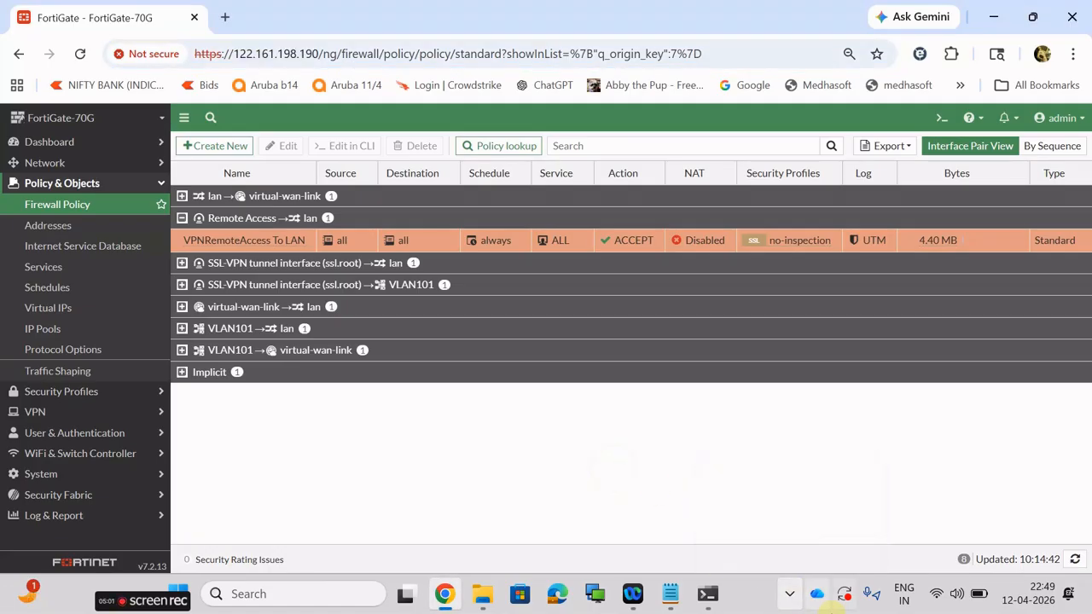
click(791, 598)
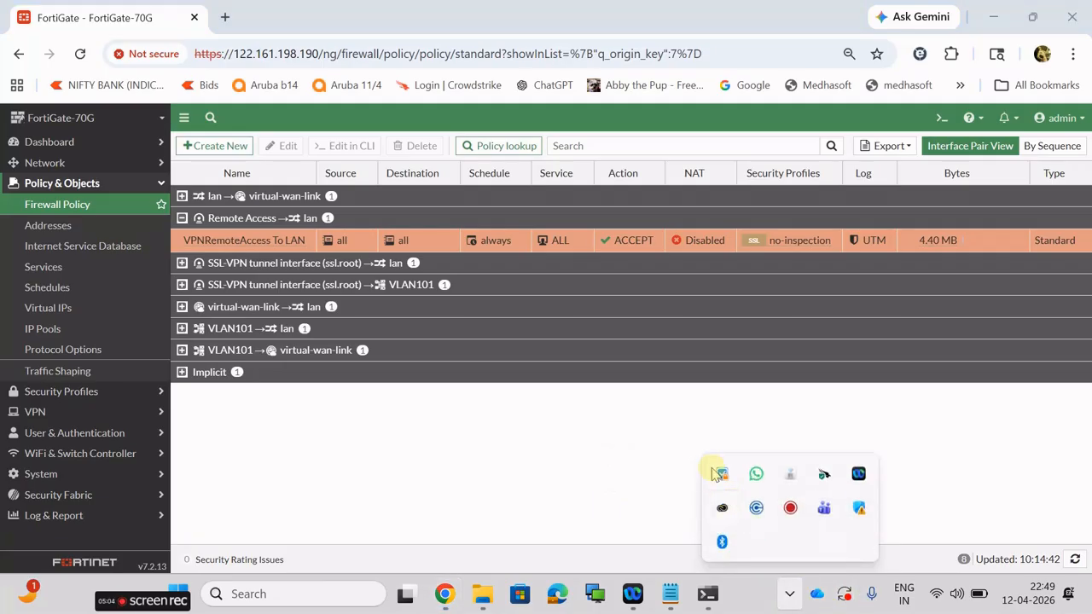
mouse_move(720, 479)
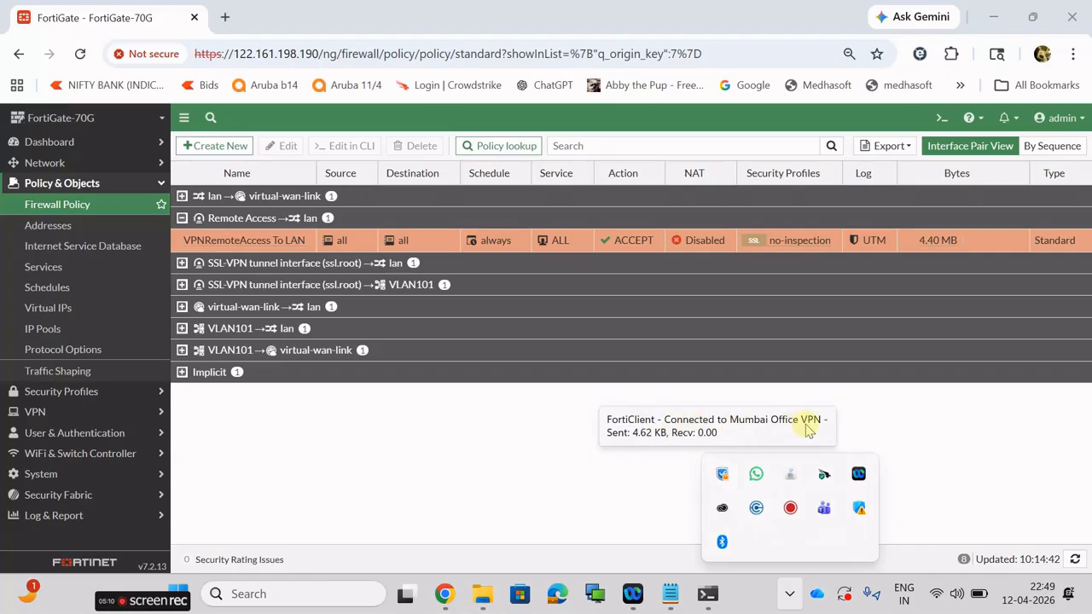
click(722, 480)
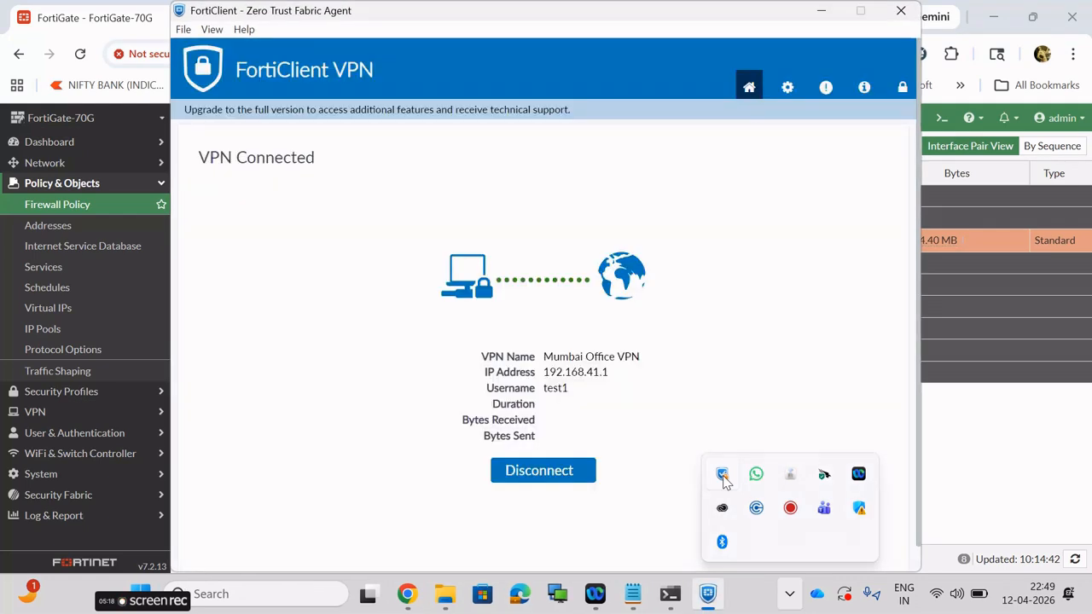
click(705, 397)
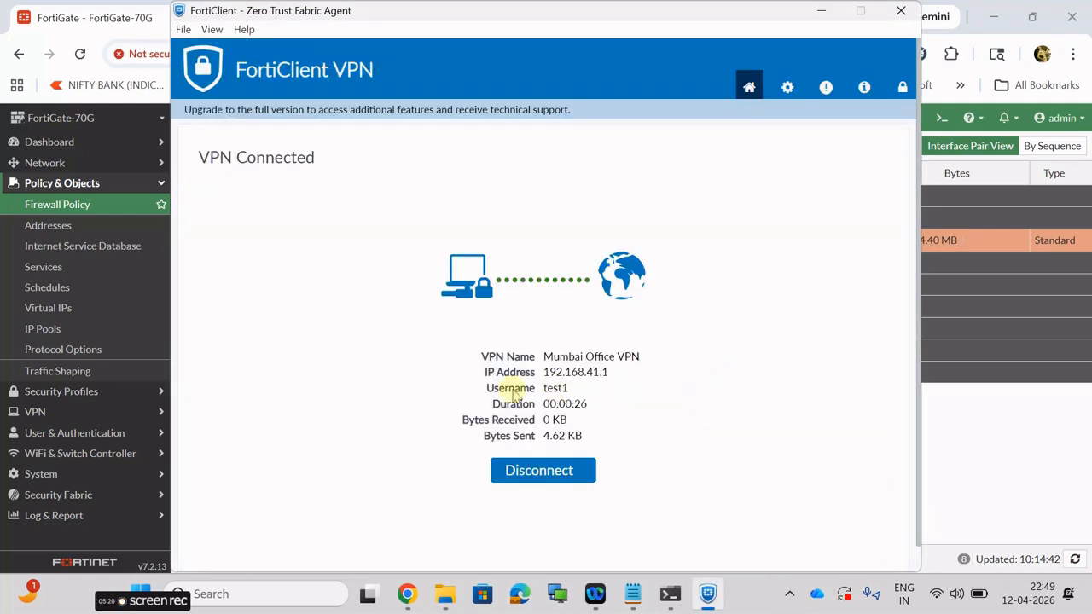
Disconnect Mumbai Office VPN and reconnect it with username test1 and the account password.
click(537, 483)
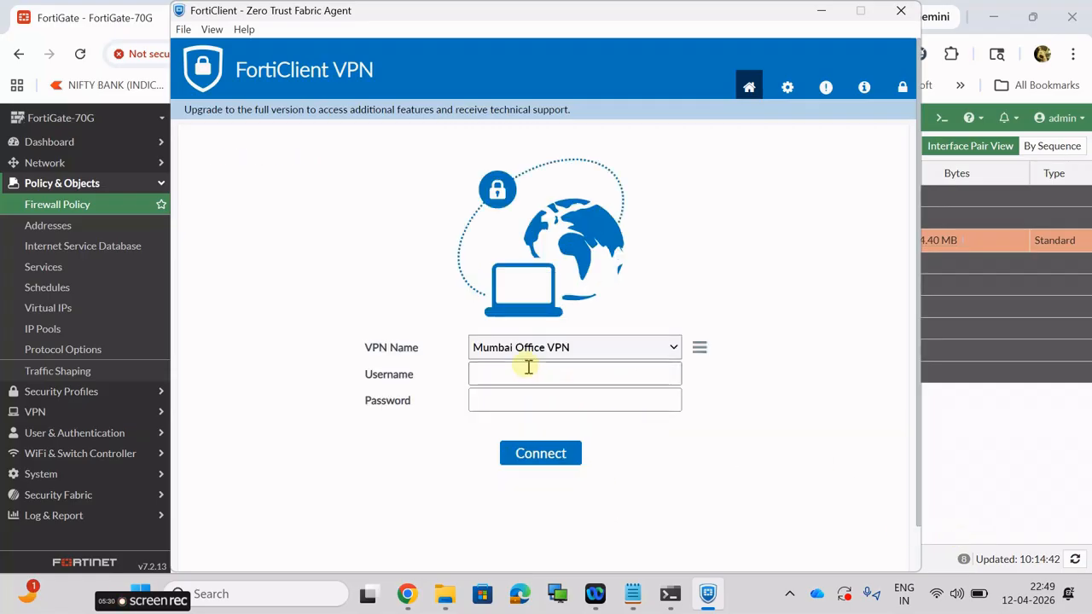
click(548, 380)
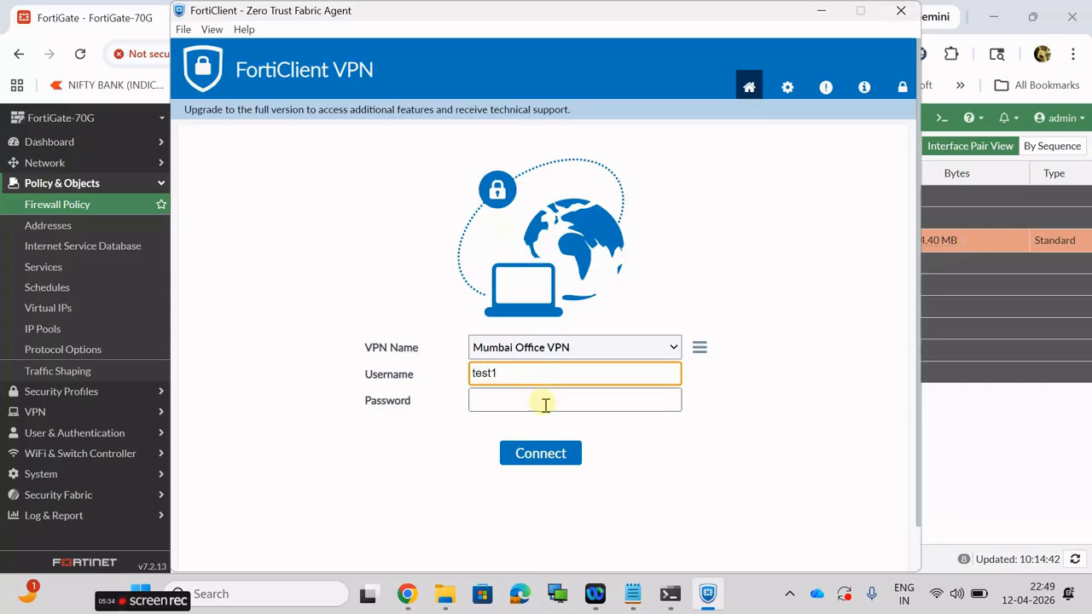
click(544, 405)
text(te)
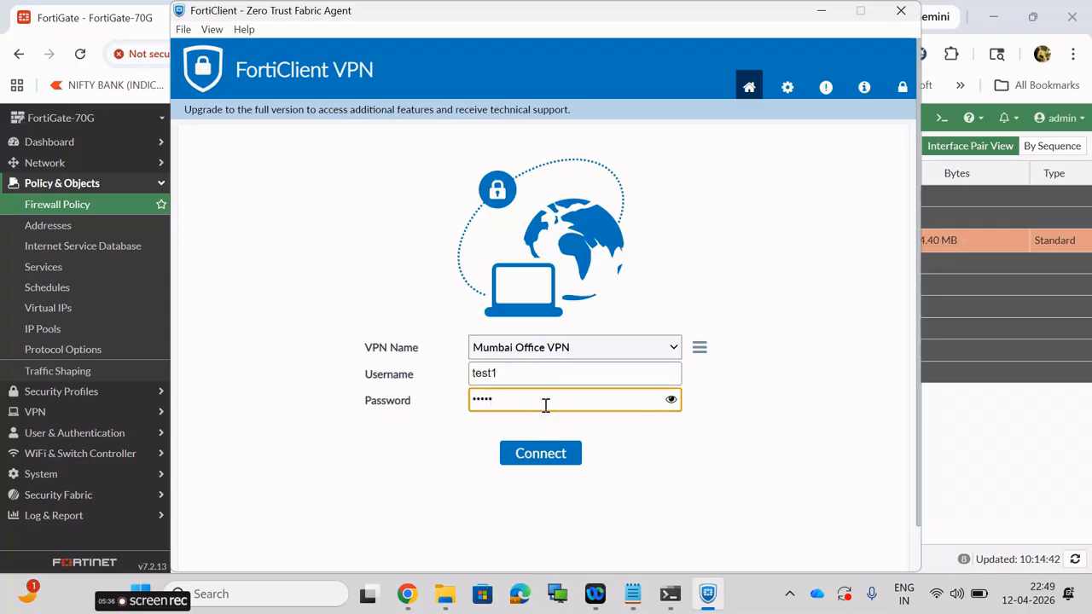
click(544, 452)
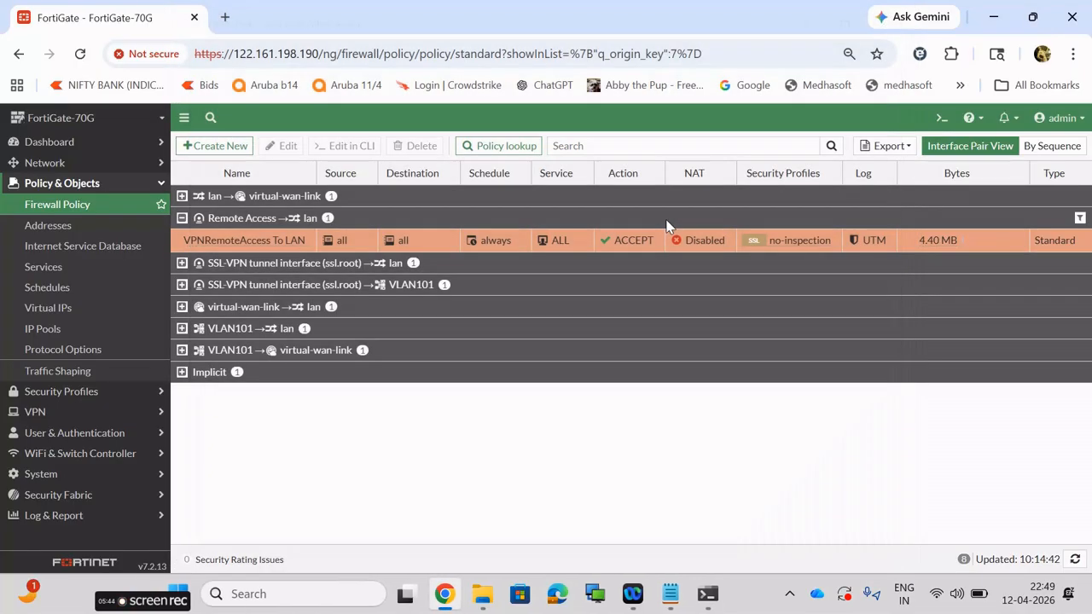
Reopen FortiClient to examine the new session's IP address and traffic details, and minimize its window.
click(794, 602)
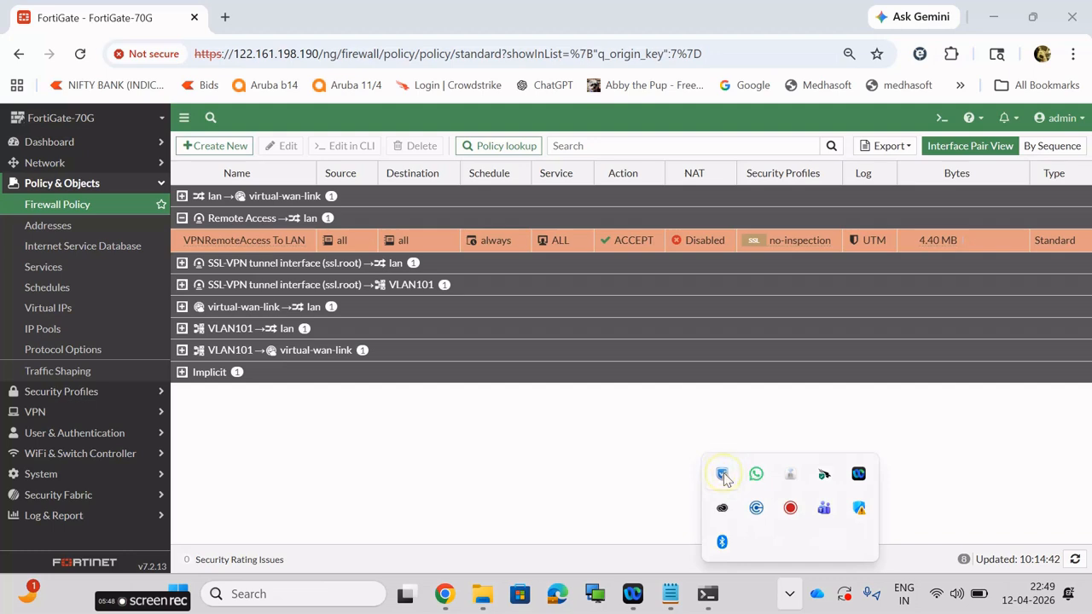
click(515, 287)
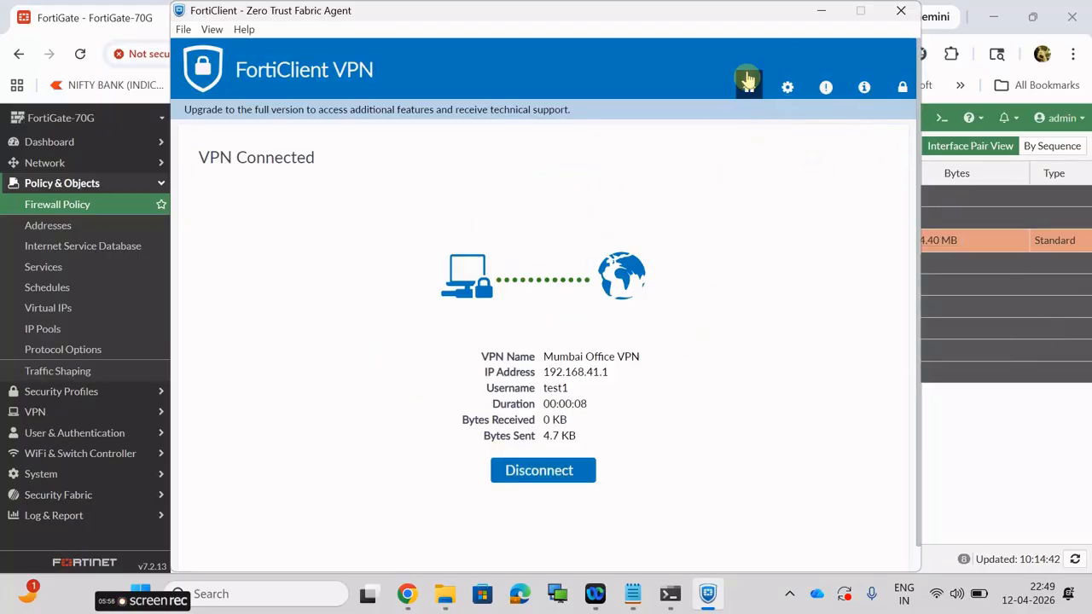
click(822, 11)
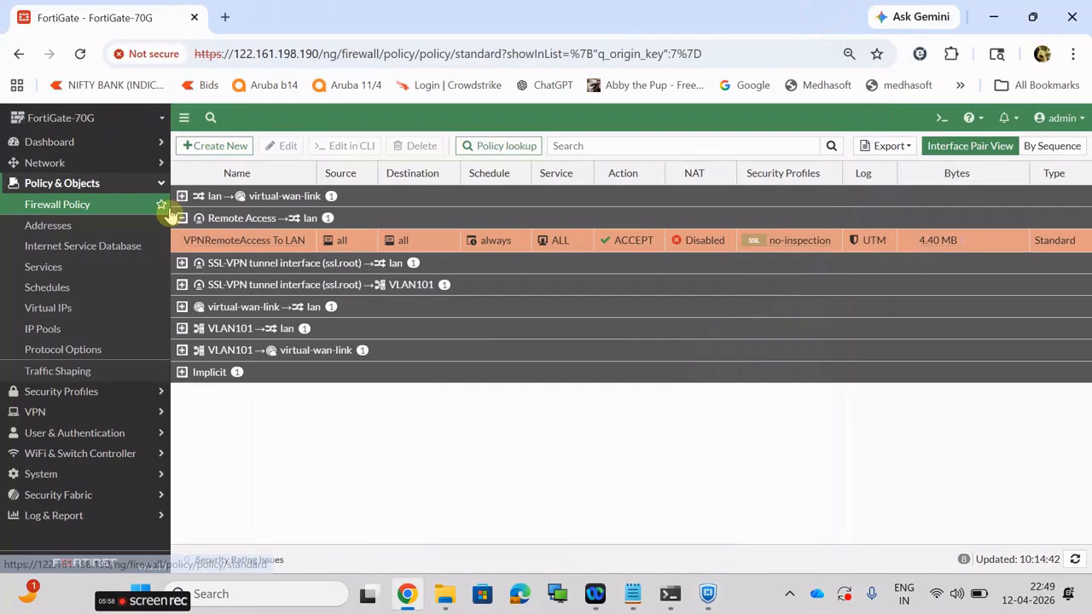
Open the IPsec Tunnels list on the FortiGate and highlight the Remote Access tunnel's dialup connection status.
click(37, 432)
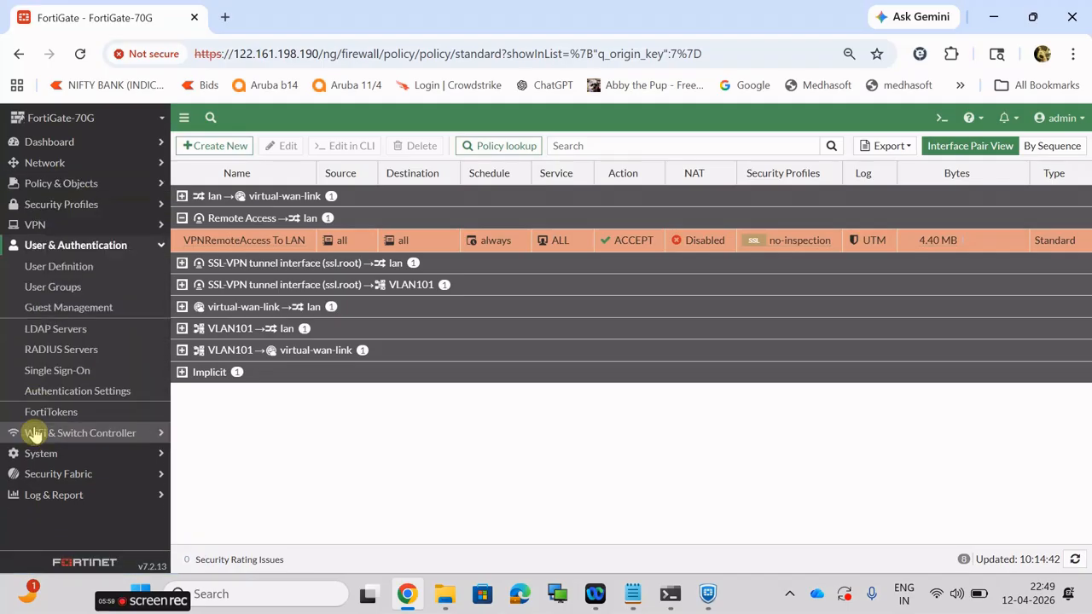
click(53, 221)
click(52, 268)
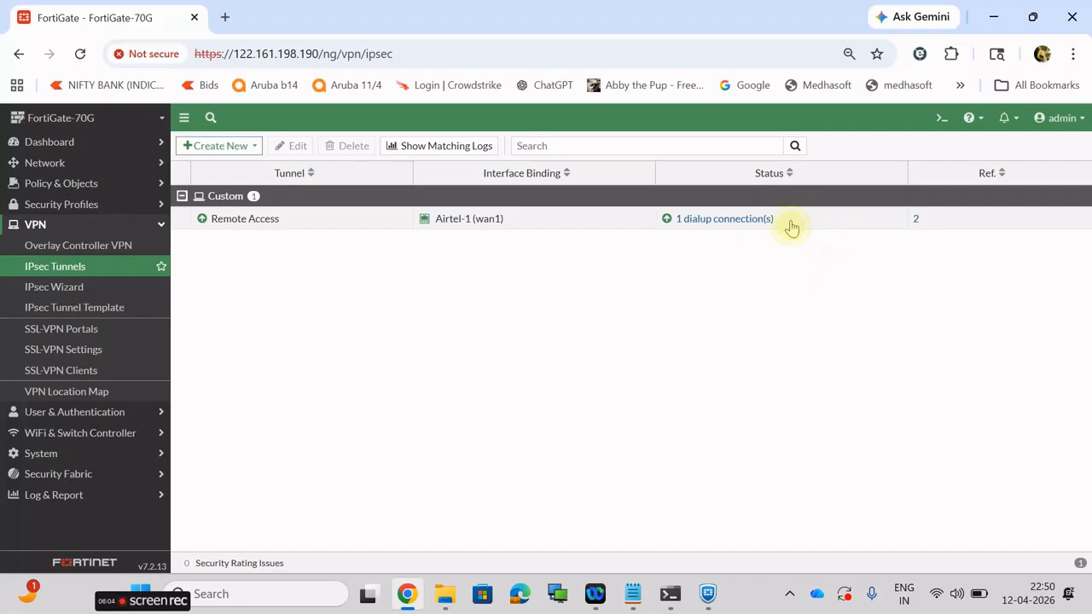
drag(785, 221, 677, 221)
triple_click(665, 219)
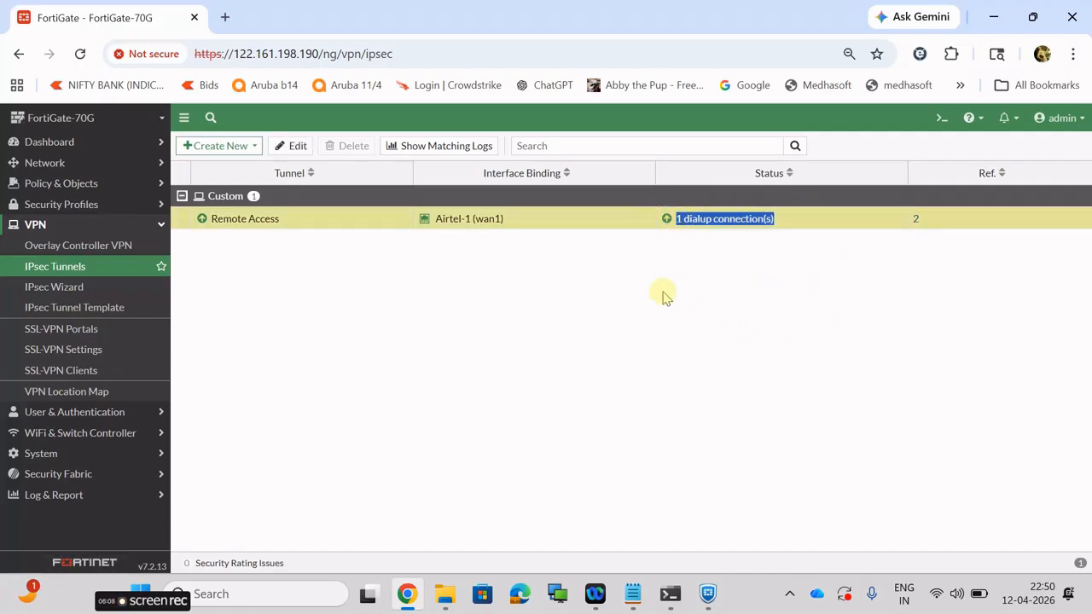
Switch back to FortiClient and disconnect the Mumbai Office VPN session.
click(709, 606)
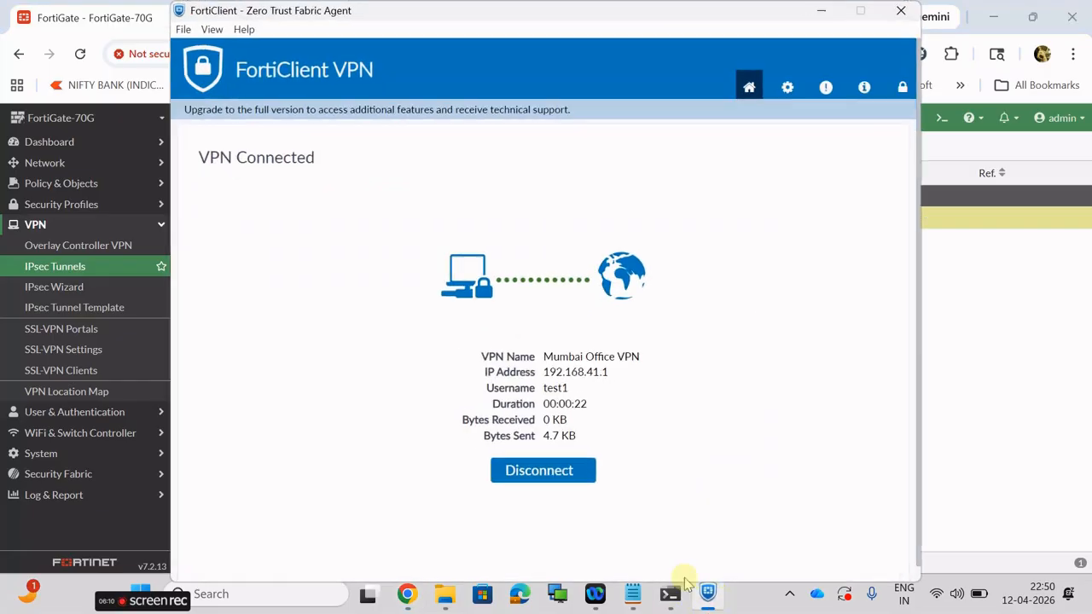
click(821, 13)
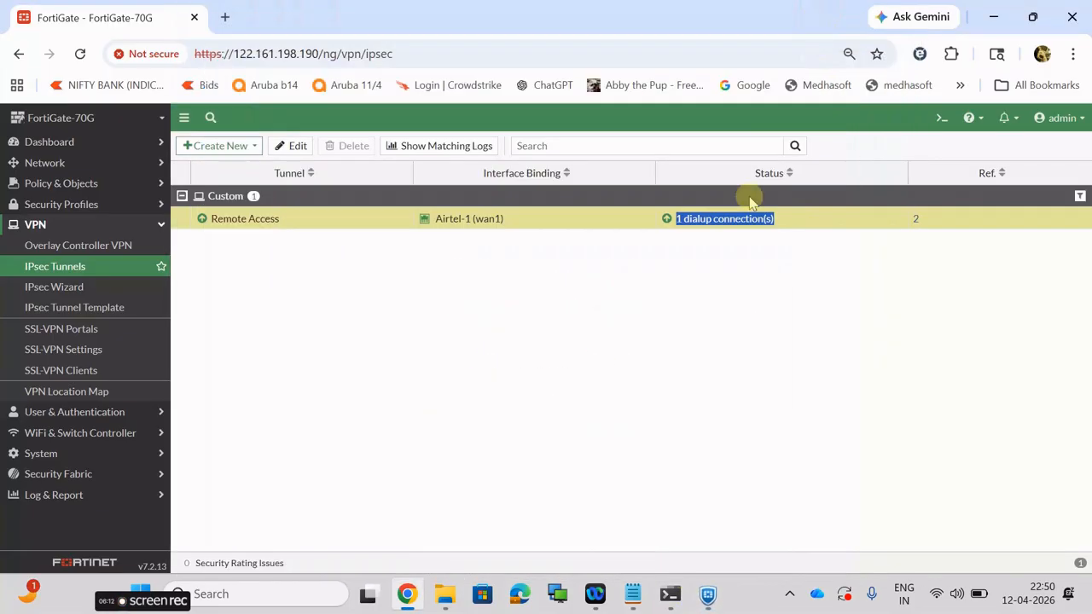
click(708, 602)
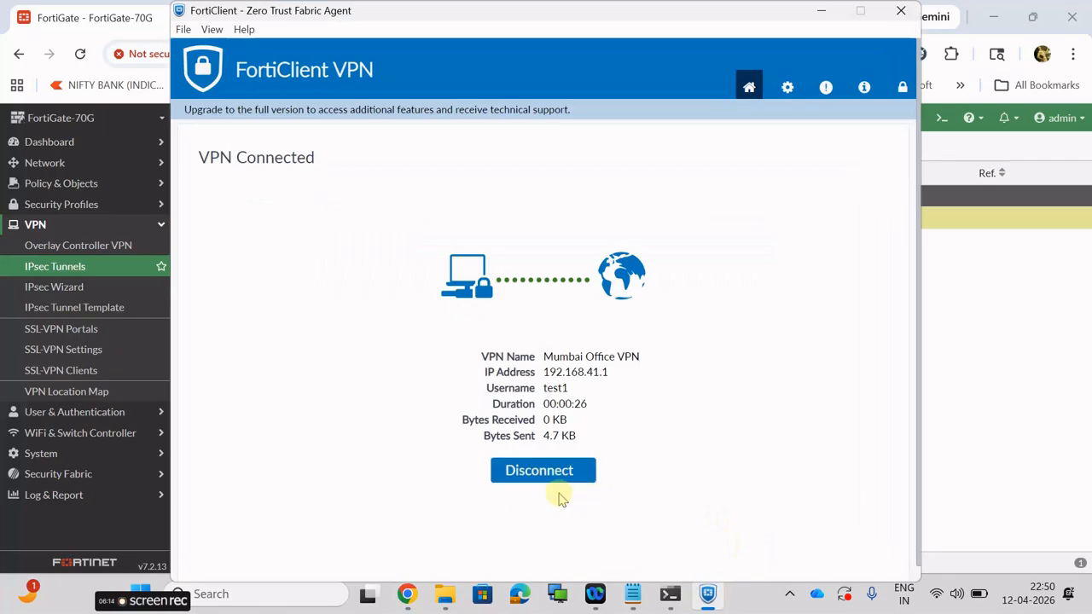
click(546, 472)
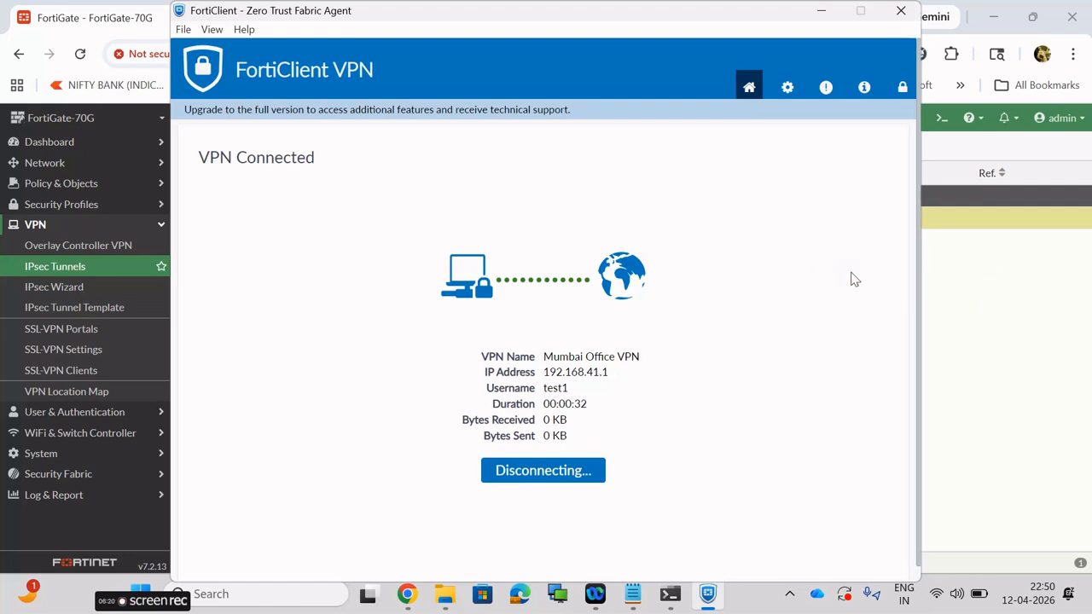
Minimize FortiClient and reload the FortiGate IPsec Tunnels list to check the Remote Access tunnel's status.
click(833, 198)
click(668, 596)
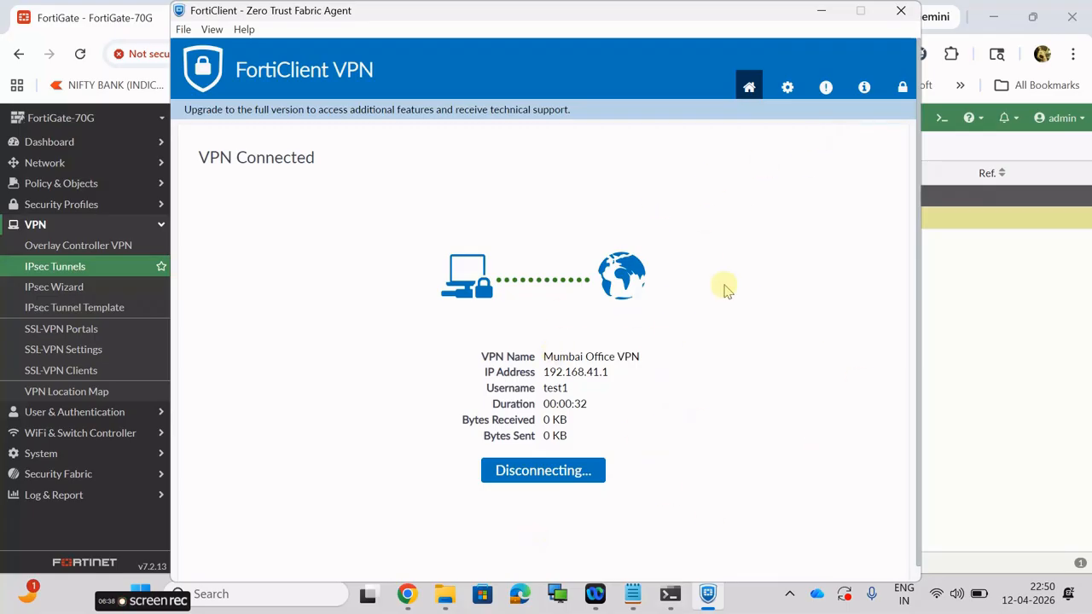
click(794, 85)
click(822, 11)
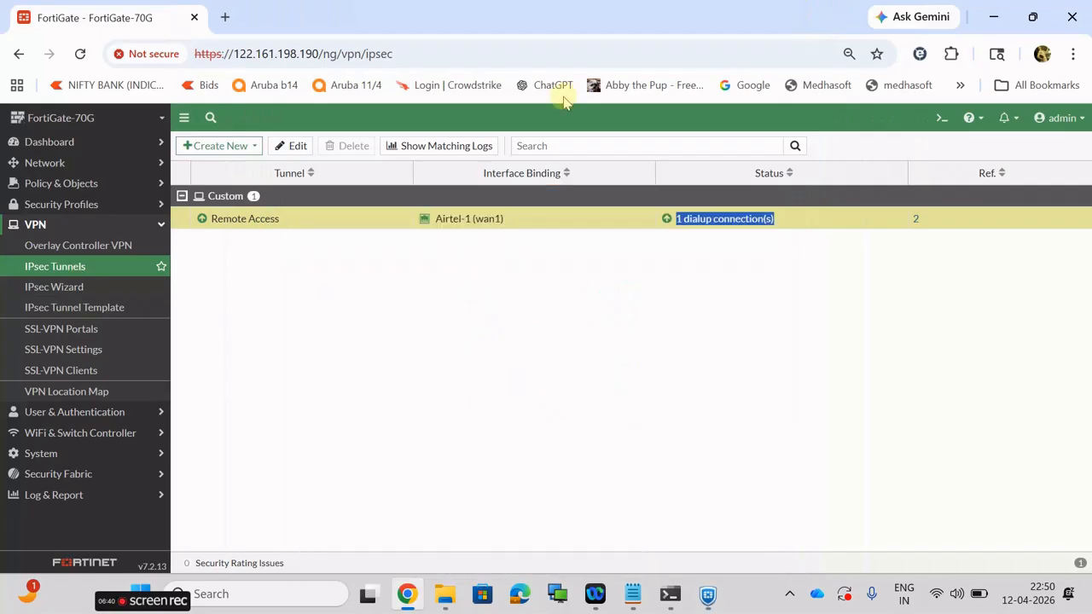
click(61, 270)
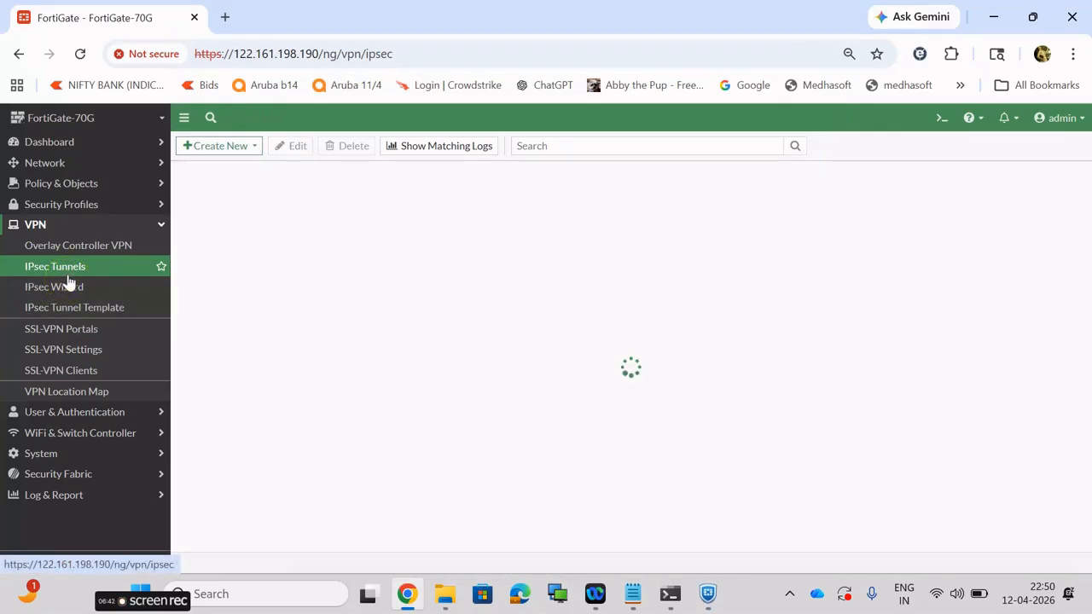
Check the disconnect progress in FortiClient and return to the FortiGate tunnel list to examine the Remote Access status.
click(713, 599)
click(622, 495)
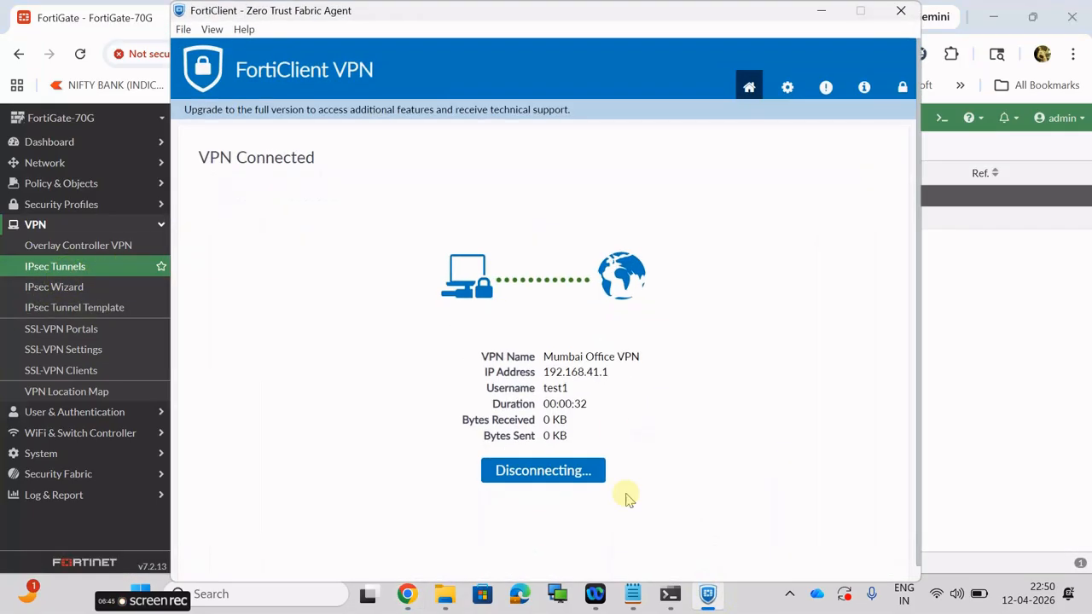
click(1008, 281)
click(937, 594)
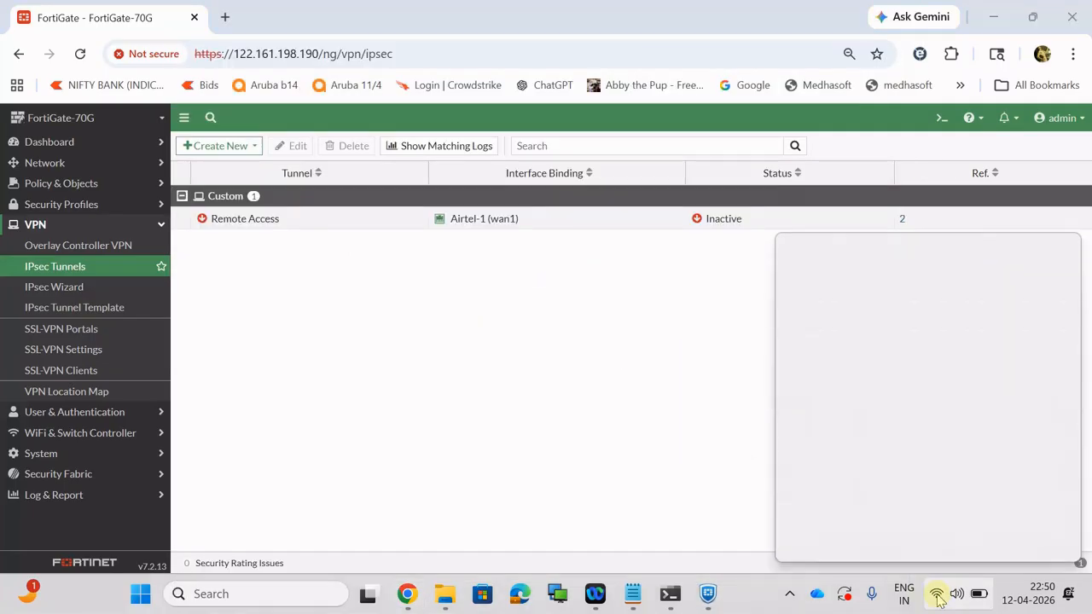
click(629, 333)
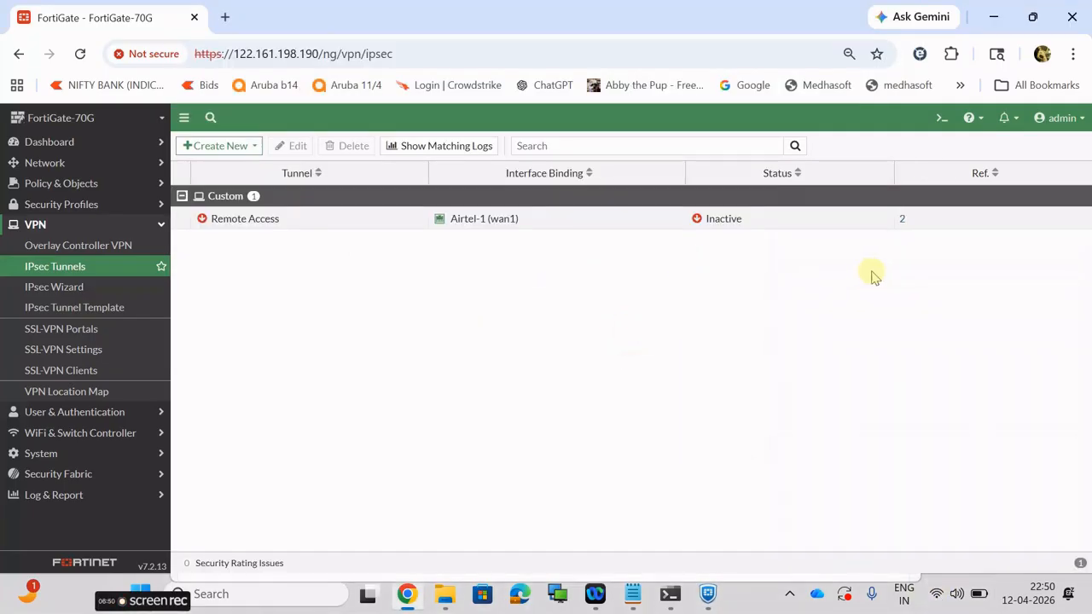
Close the FortiClient window, reload the IPsec Tunnels list once more, and minimize the browser.
click(708, 594)
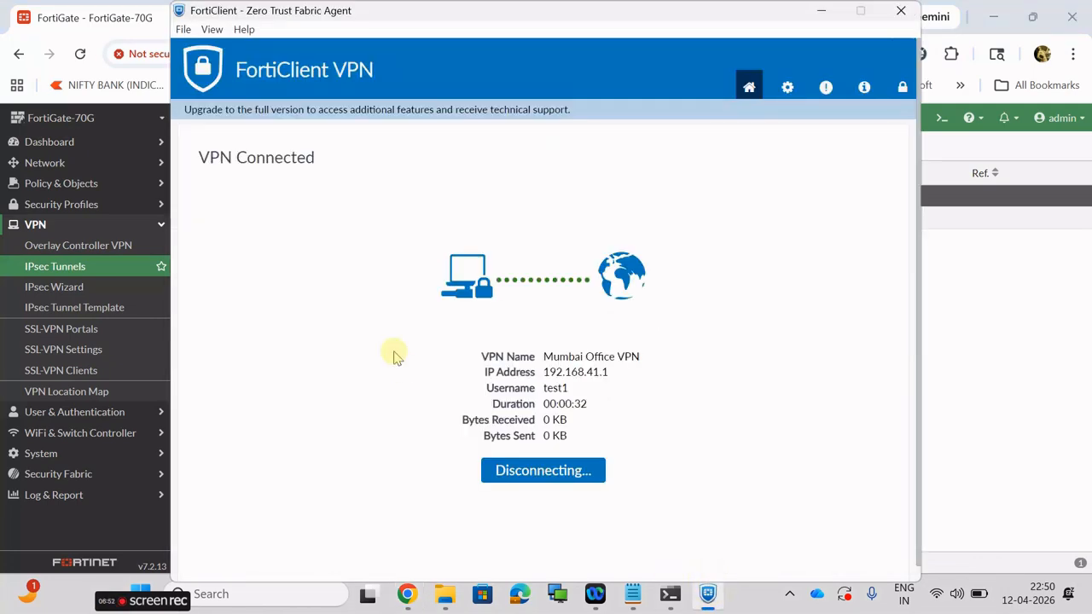
click(902, 12)
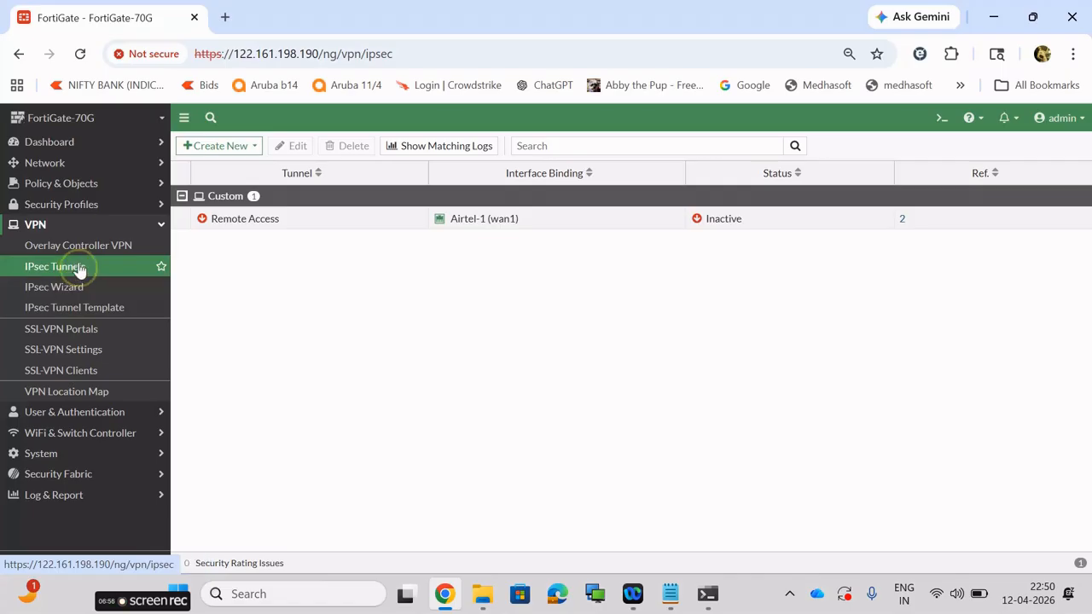
click(72, 265)
click(994, 16)
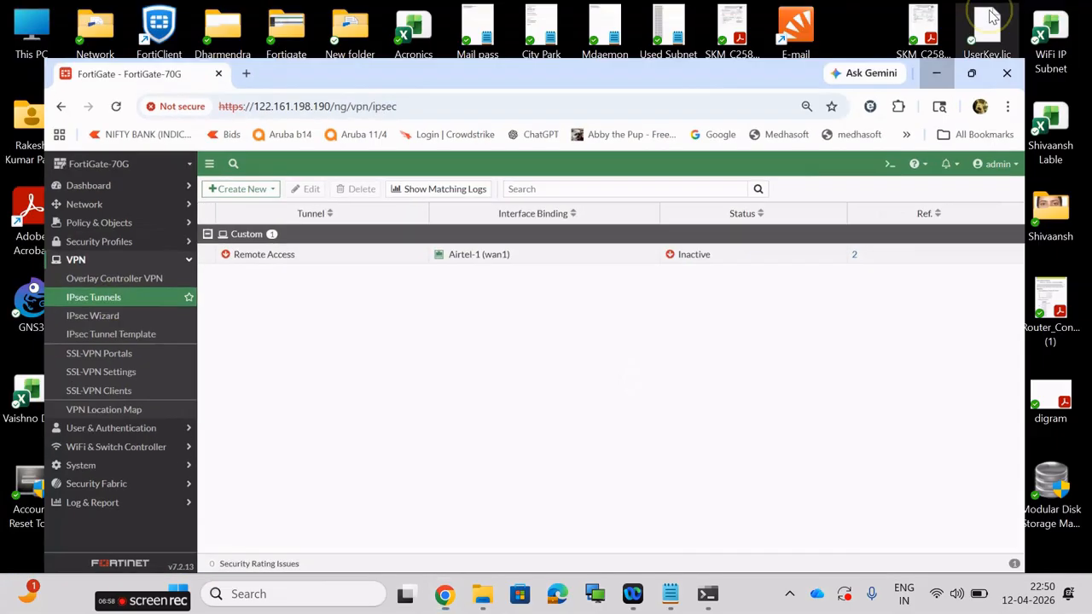
Open FortiClient VPN and connect to Mumbai Office VPN with username test1 and the account password.
double_click(159, 39)
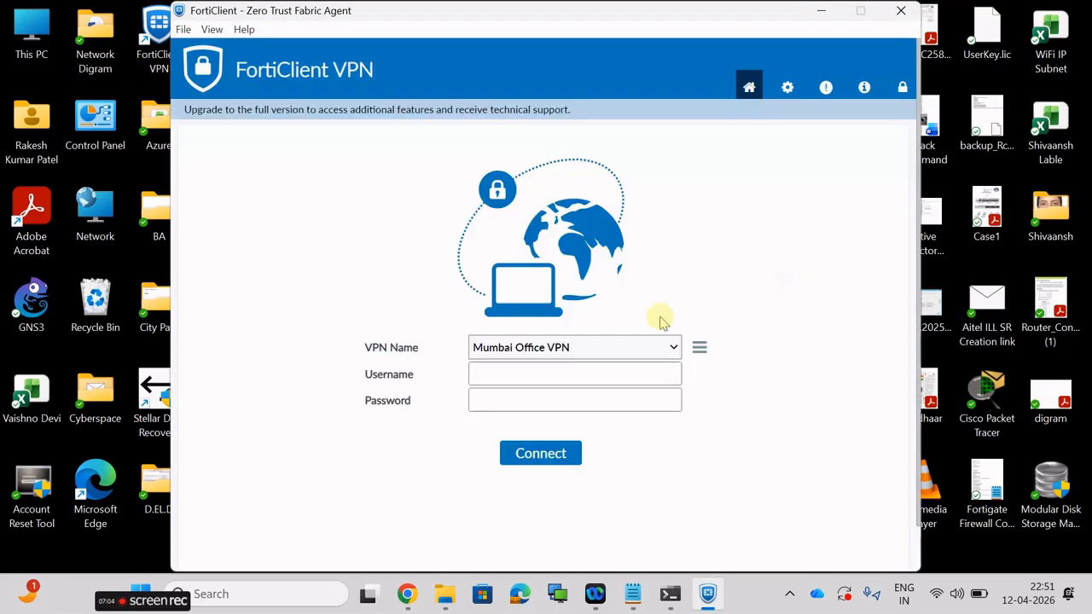
click(541, 368)
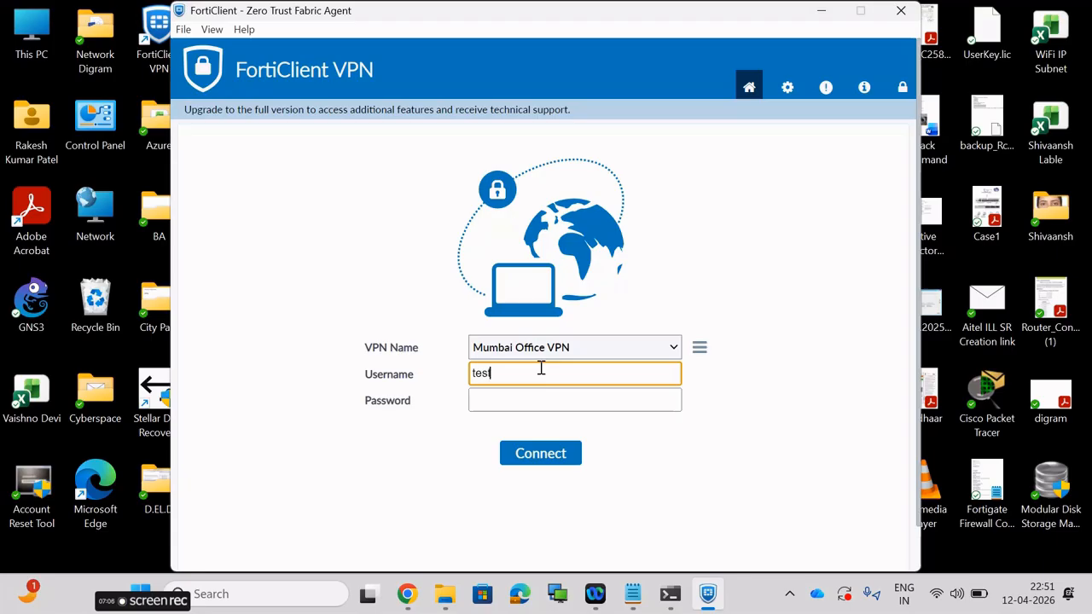
click(532, 400)
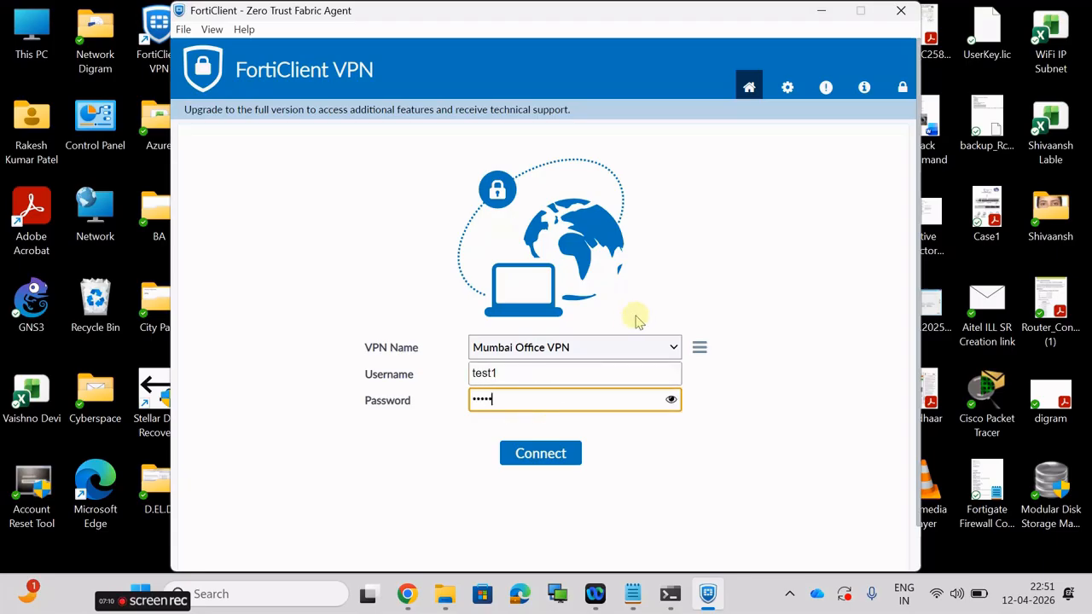
click(547, 459)
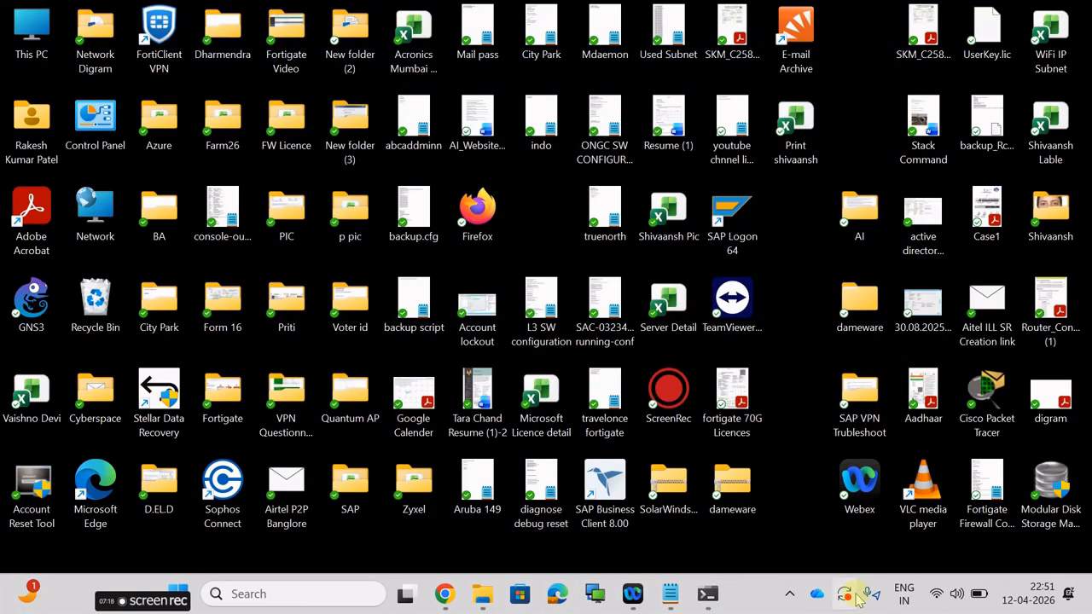
Reopen the FortiClient console from its background icon to check the Mumbai Office VPN connection status.
click(791, 591)
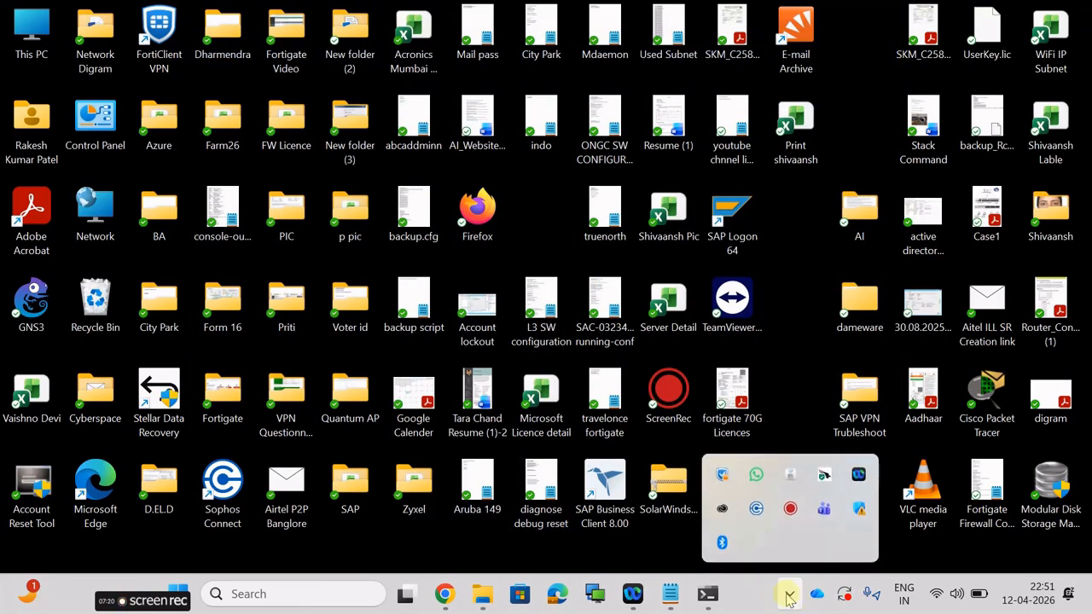
mouse_move(733, 479)
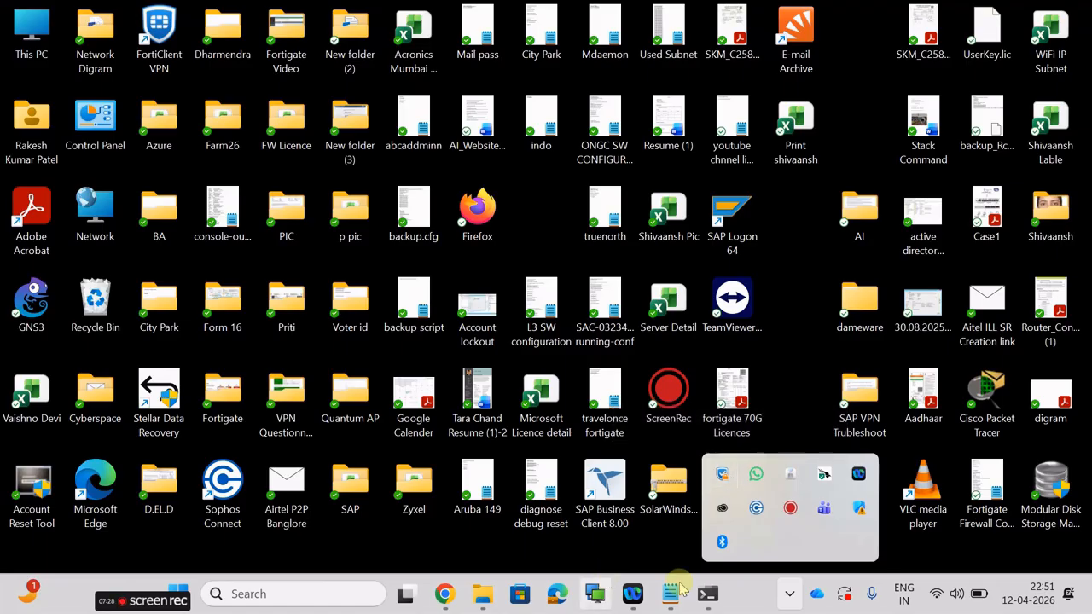
mouse_move(707, 594)
click(739, 497)
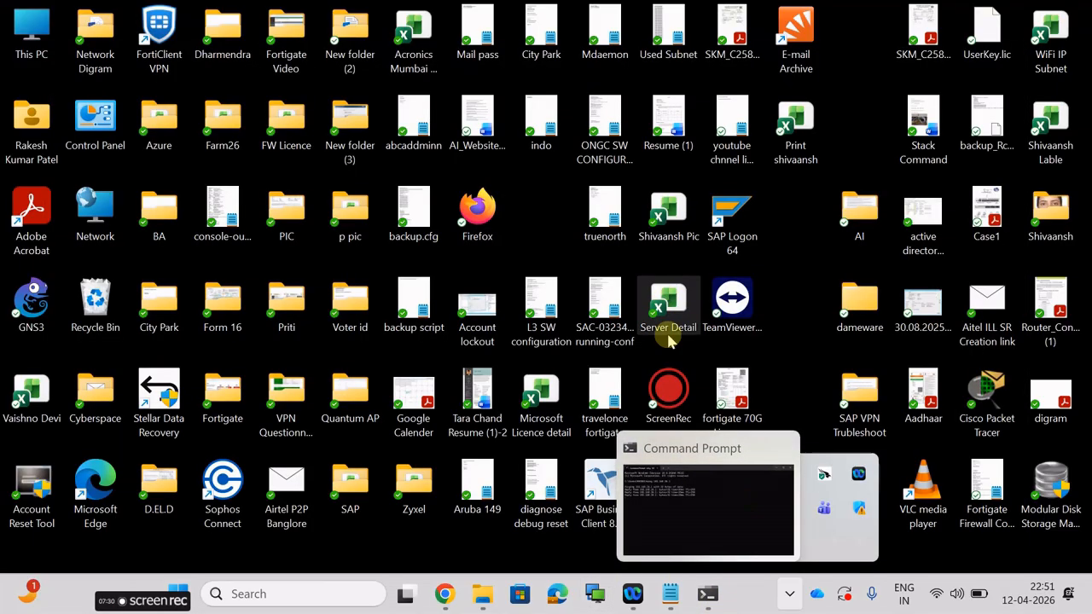
right_click(717, 470)
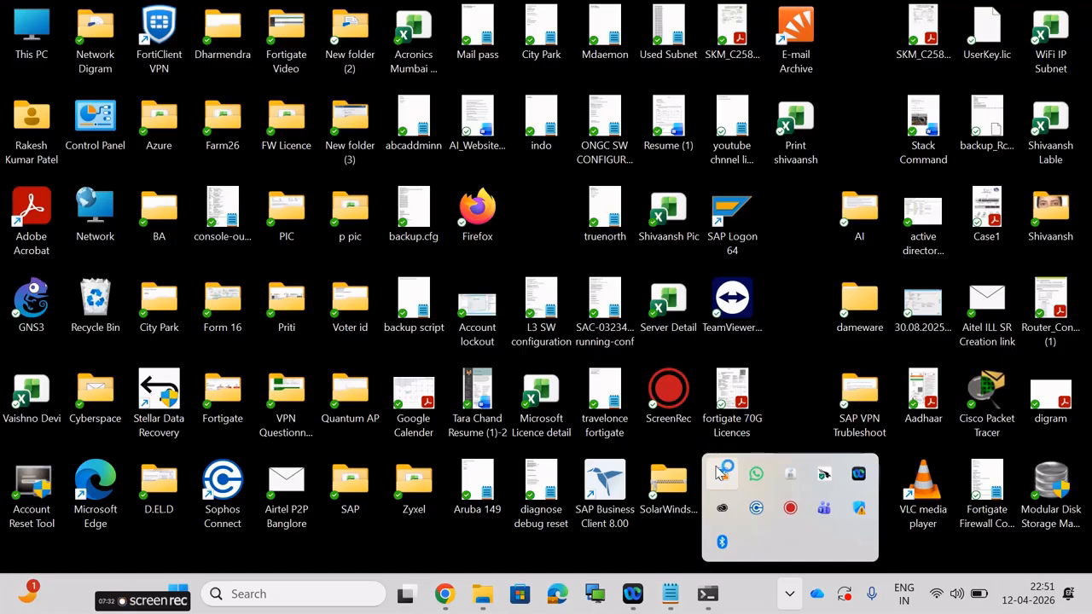
click(786, 346)
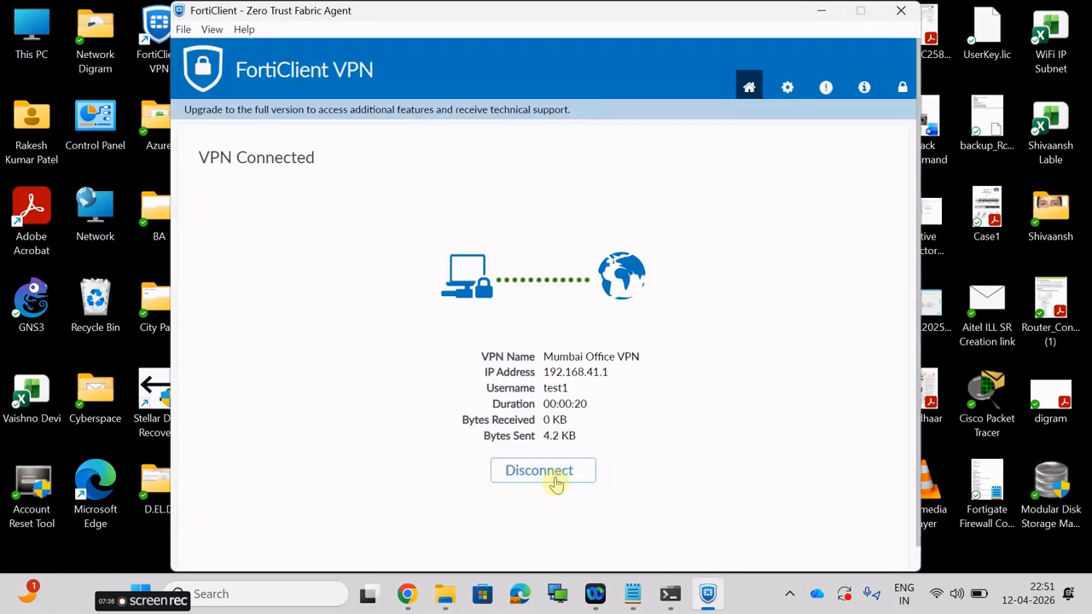
Switch to Command Prompt and ping 192.168.26.1 twice over the VPN connection.
click(670, 593)
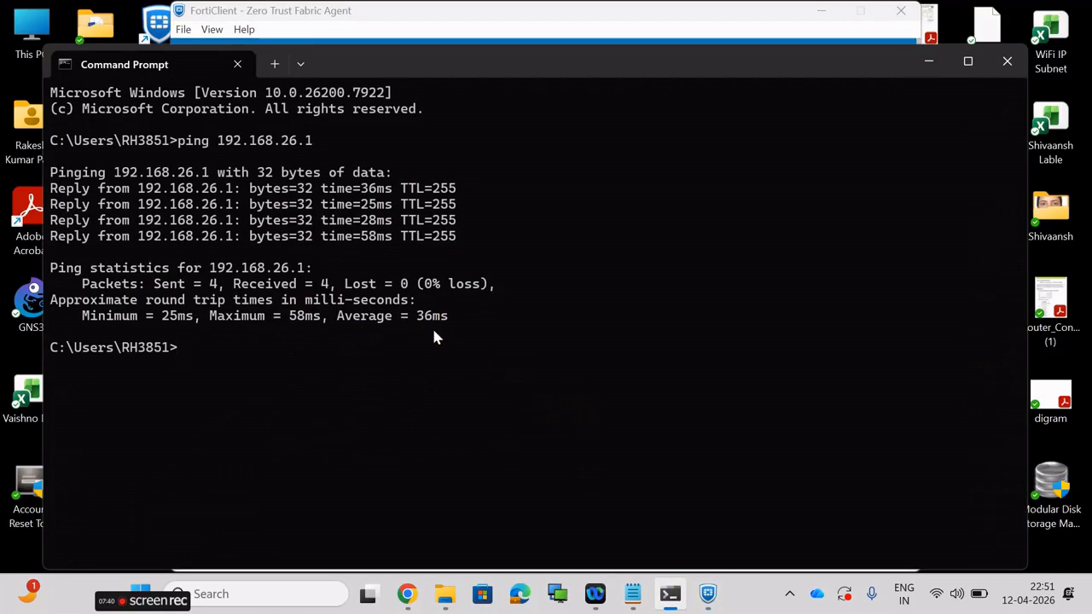
key(Up)
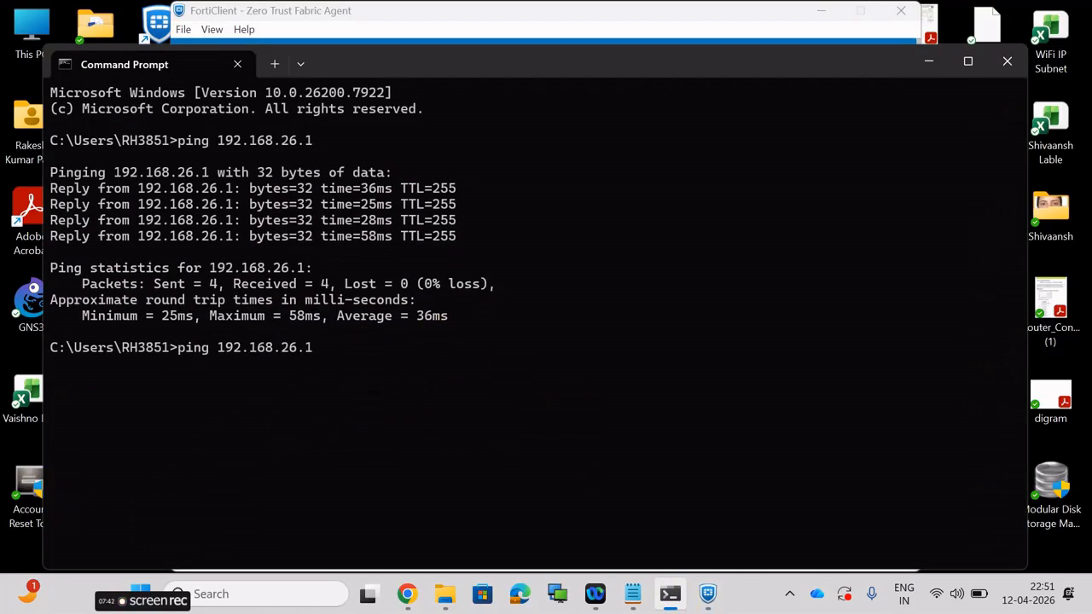
key(Return)
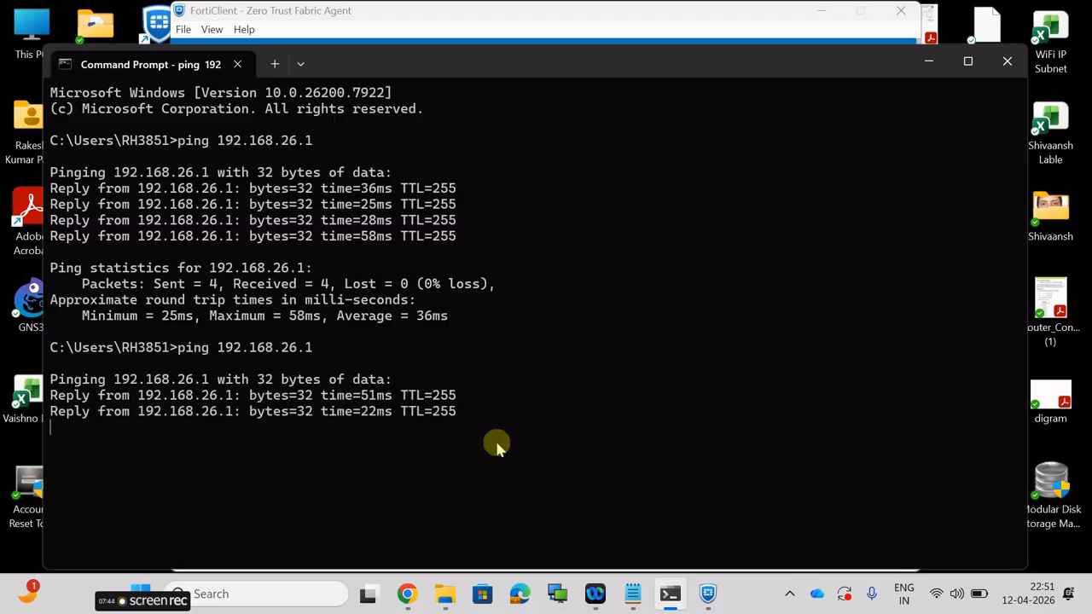
key(Return)
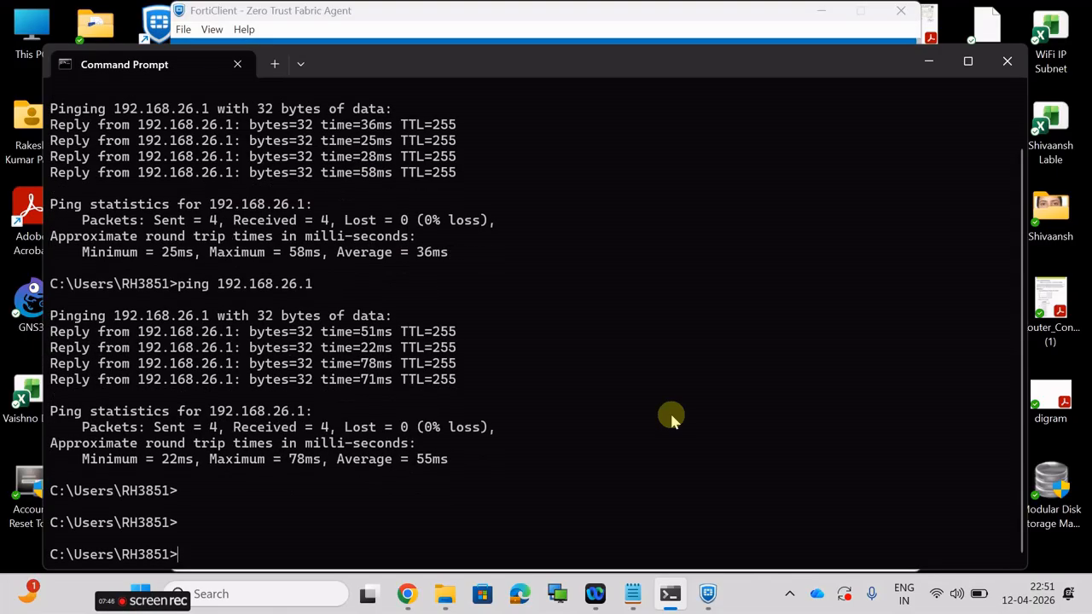
key(Up)
key(Return)
Switch to FortiClient, examine the Bytes Received counter, and minimize the window.
click(709, 593)
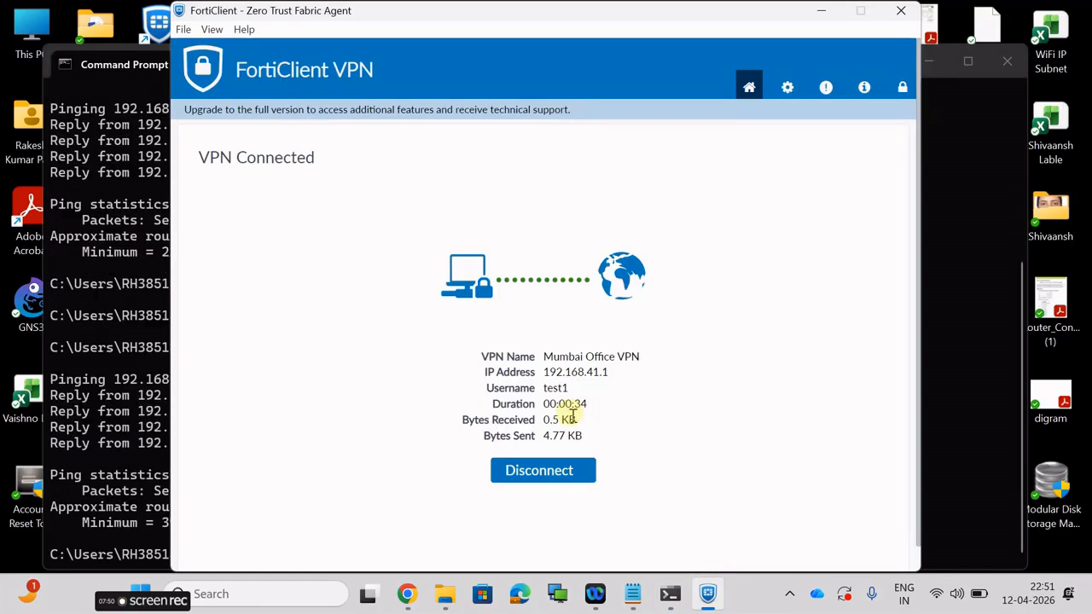
drag(595, 422, 545, 425)
click(818, 12)
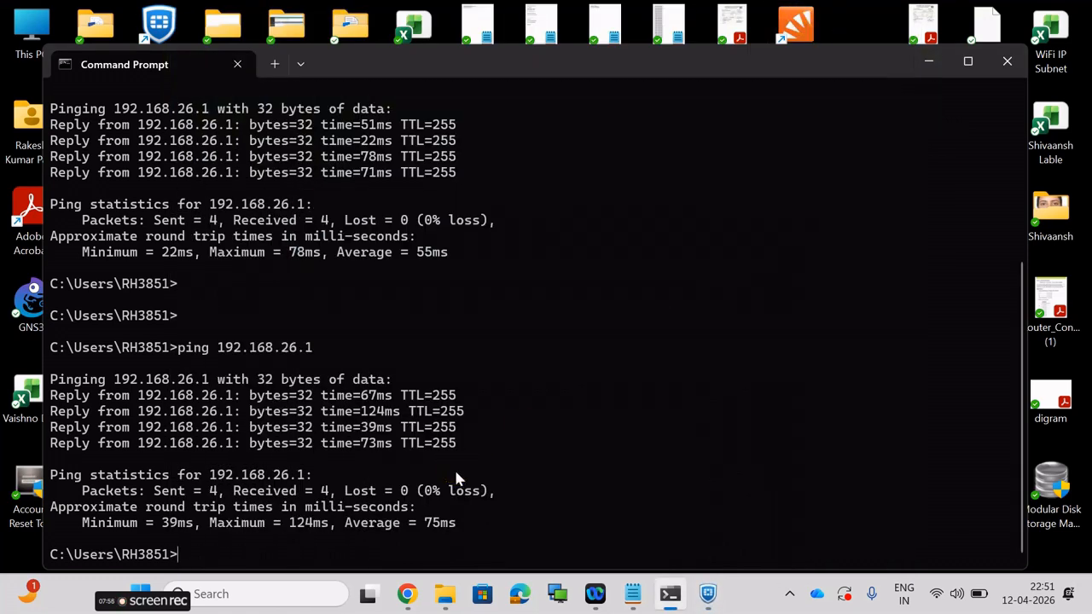
Repeat the ping to 192.168.26.1 and recheck the sent and received traffic counters in FortiClient.
key(Up)
key(Return)
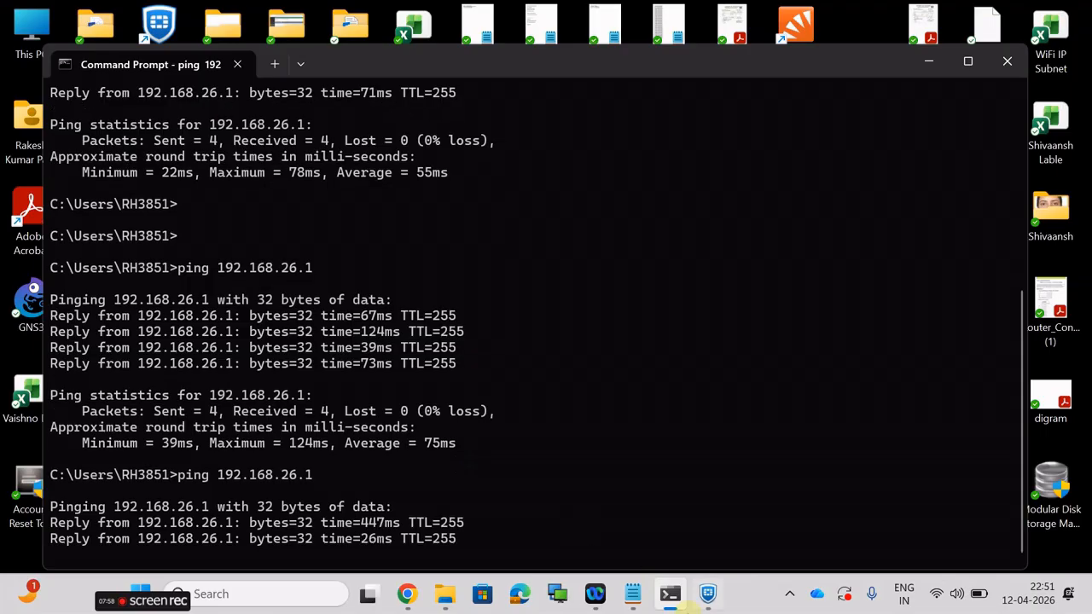
click(708, 594)
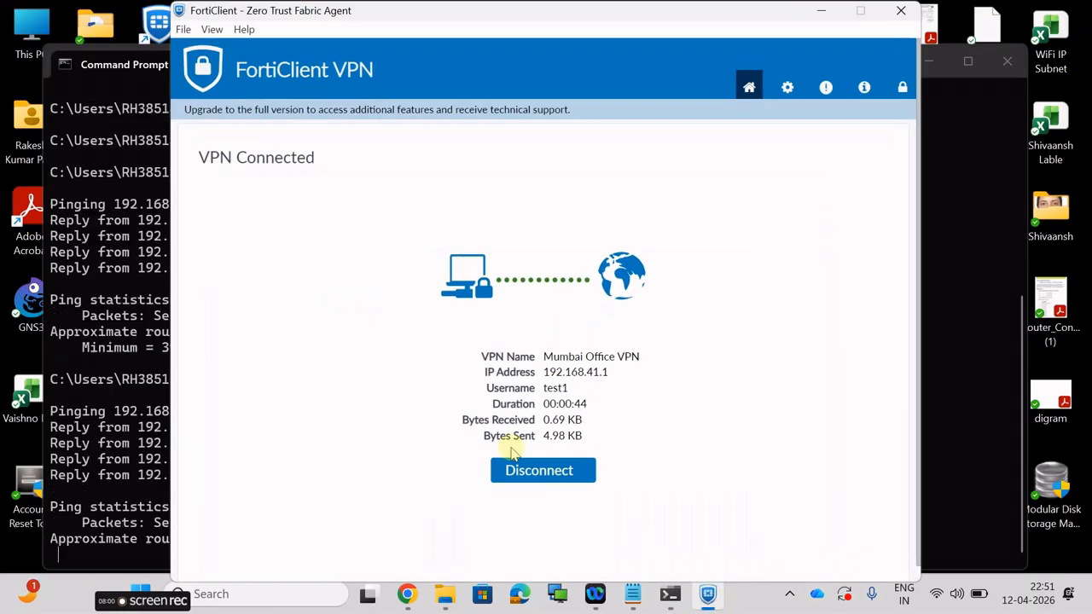
click(824, 12)
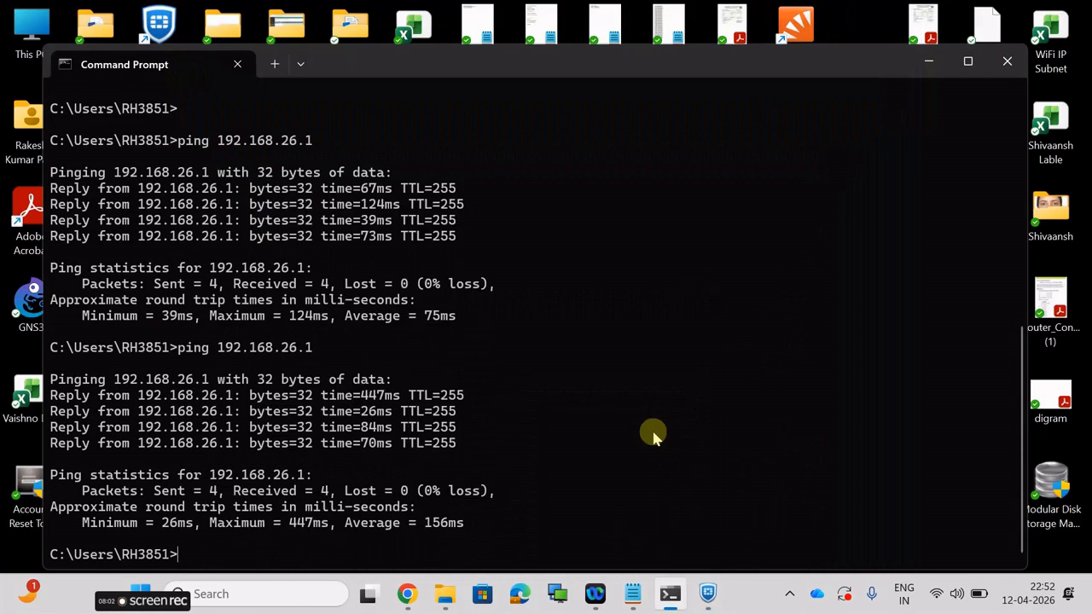
Ping host 192.168.26.10 from Command Prompt and examine the reply time of its last response.
key(Up)
key(BackSpace)
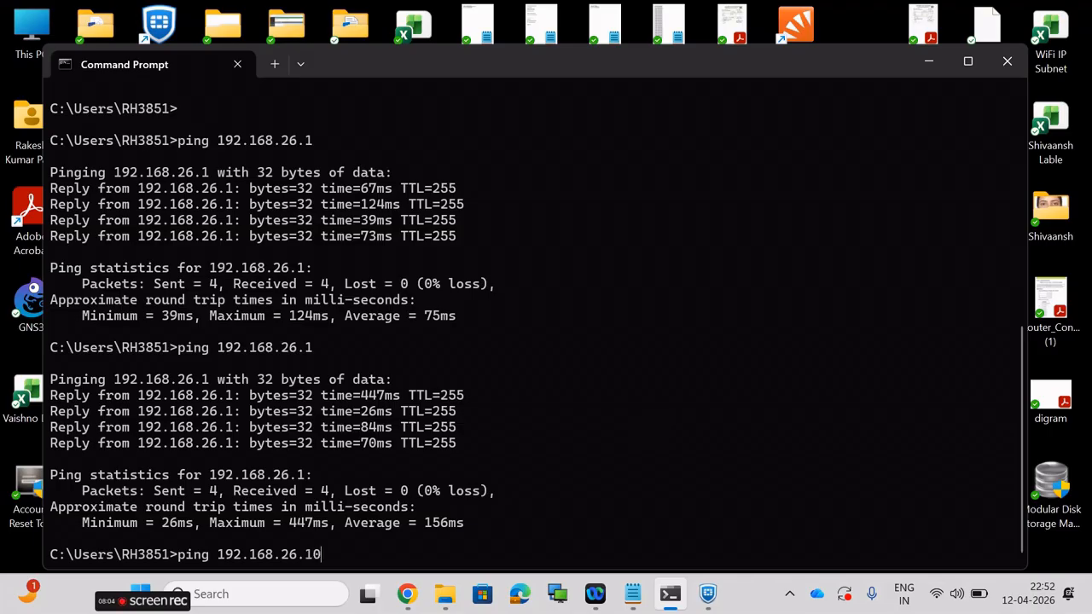
text(10)
key(Return)
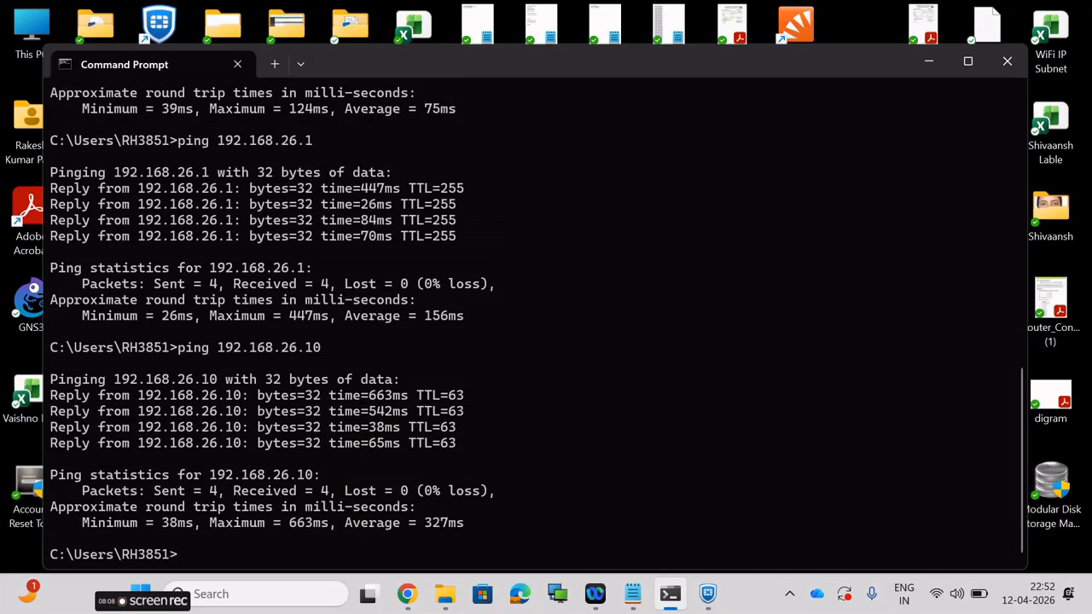
drag(410, 441, 367, 447)
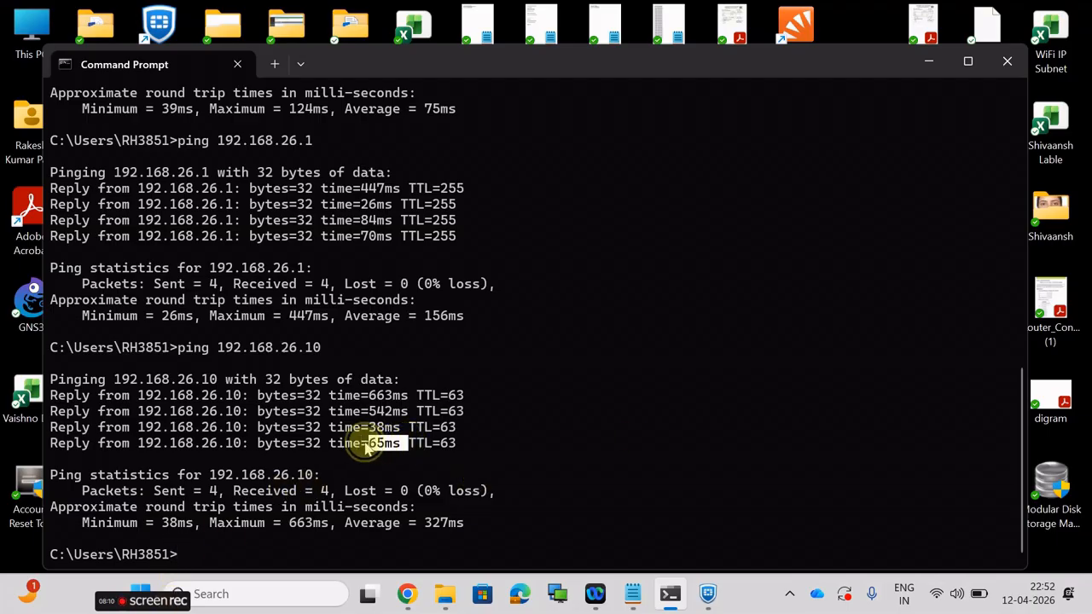
click(232, 547)
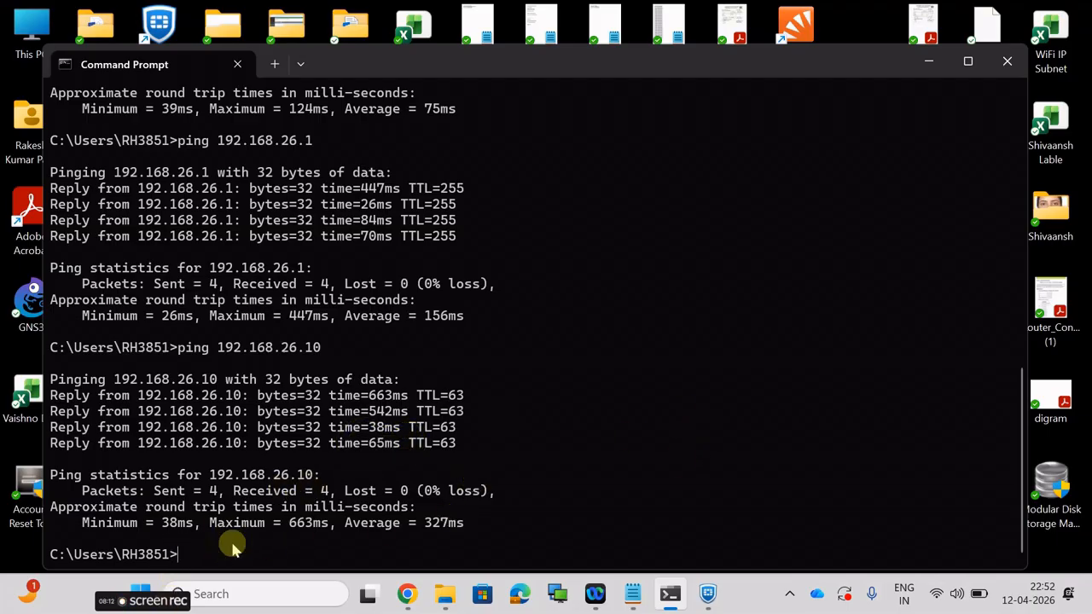
Ping host 192.168.26.2 from Command Prompt.
key(Up)
key(BackSpace)
text(2.168.26.)
key(Return)
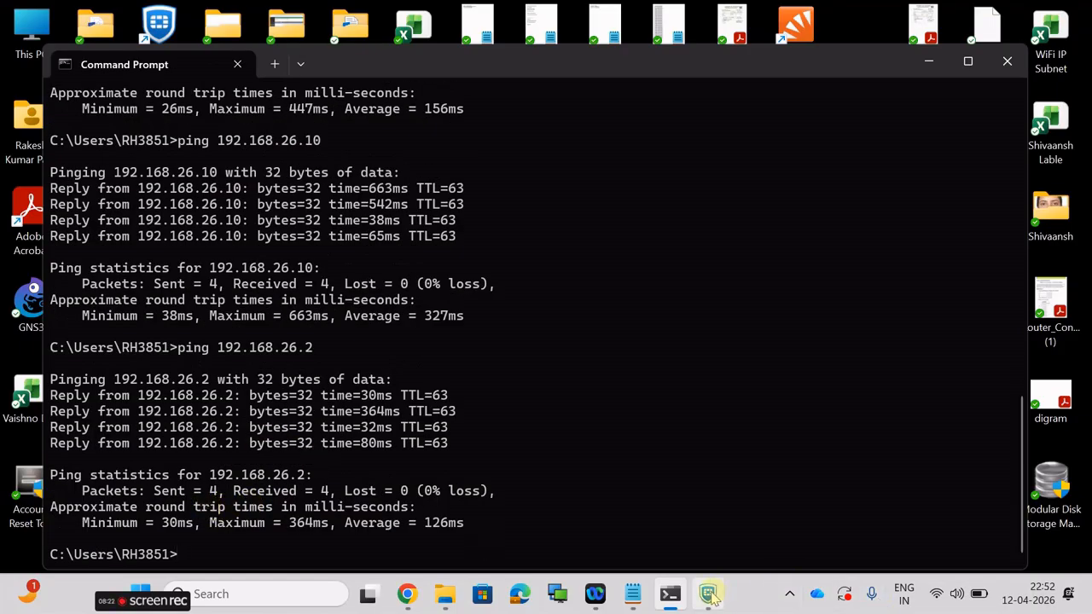
Switch to FortiClient, highlight the IP address assigned to the VPN session, and minimize the window.
click(709, 529)
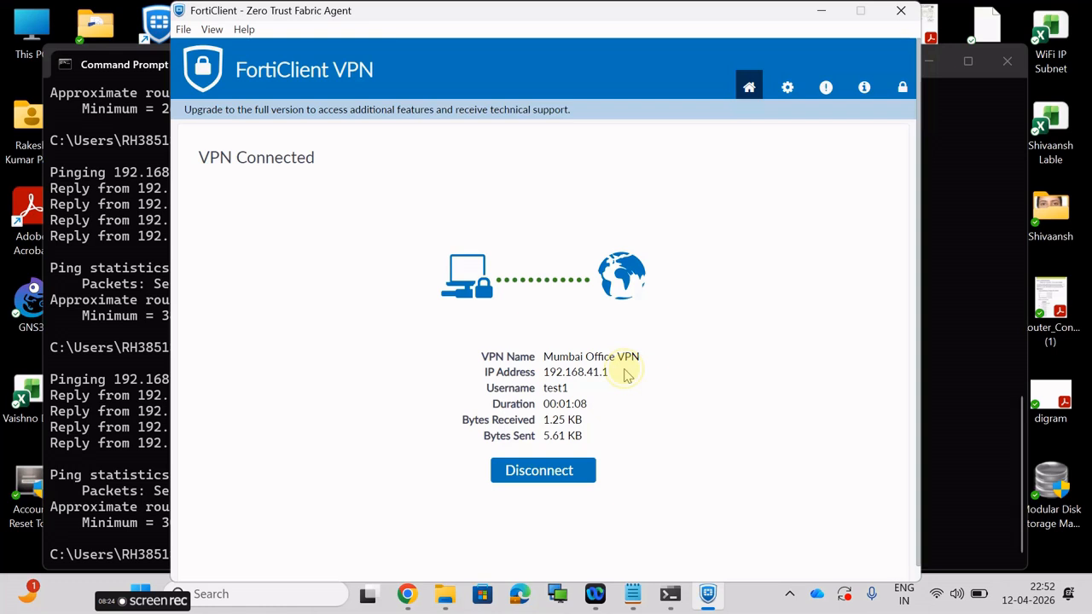
drag(625, 375, 563, 373)
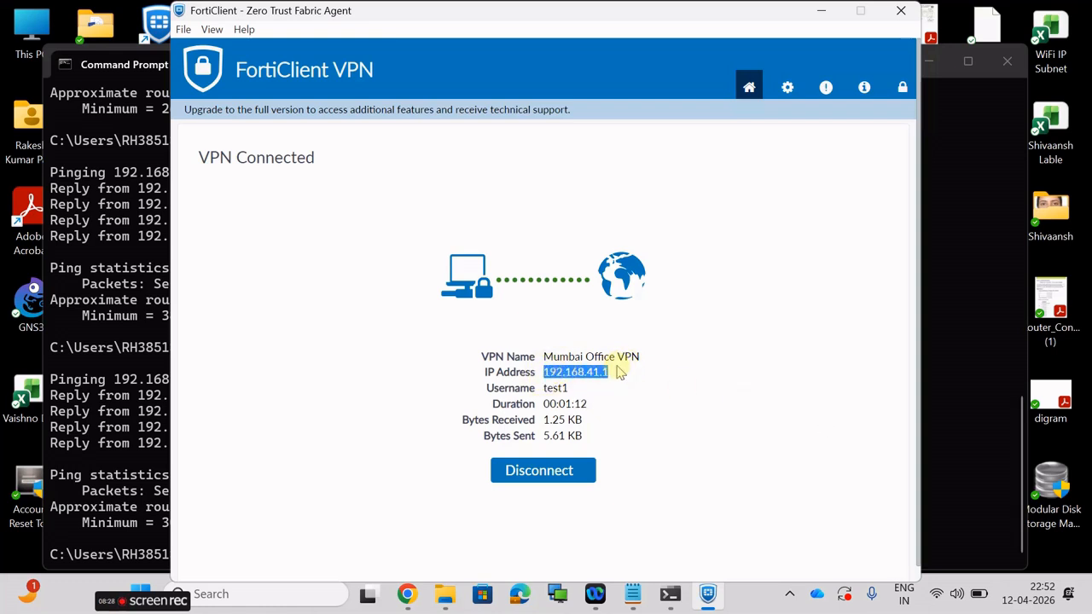
click(653, 413)
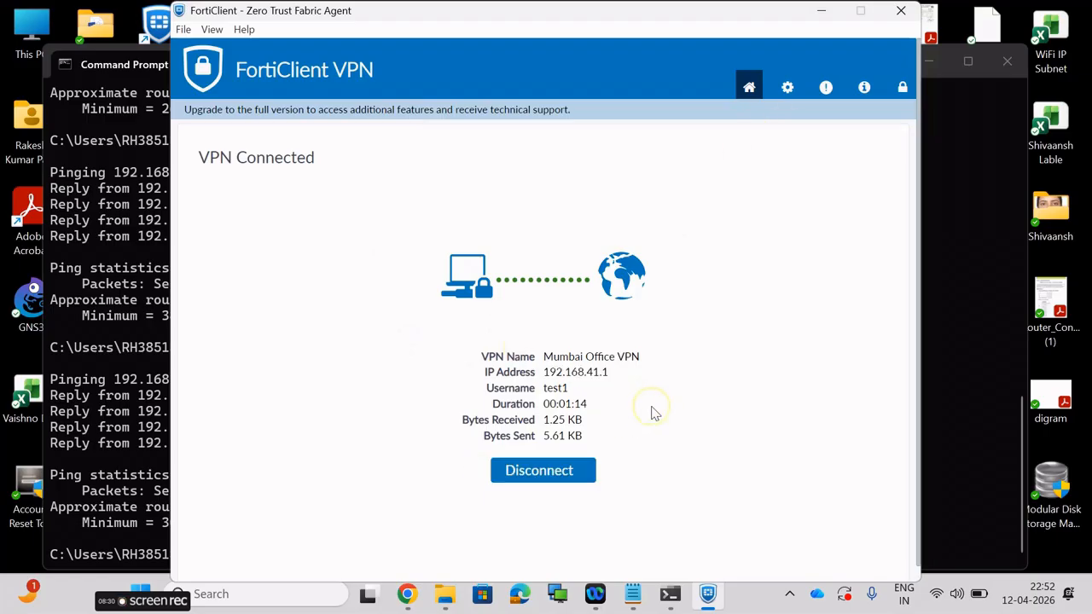
drag(621, 376, 556, 373)
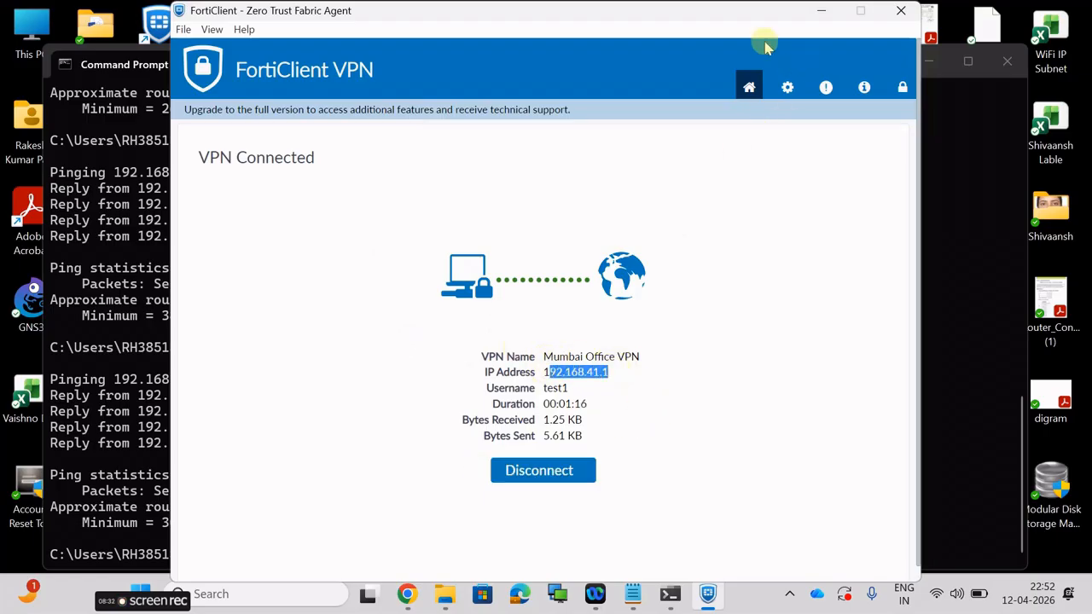
click(819, 11)
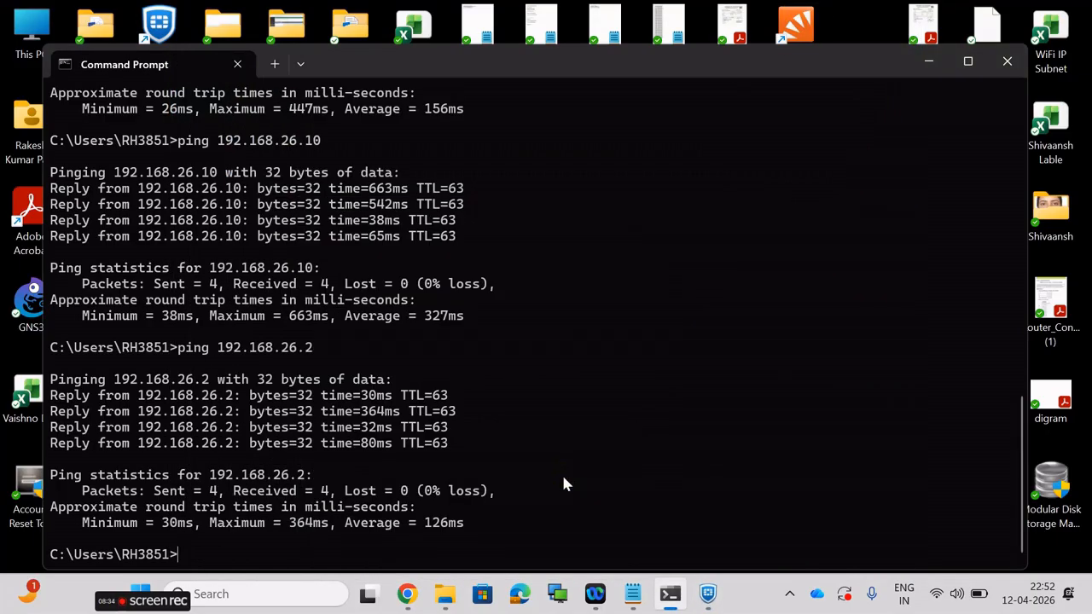
Ping host 192.168.26.3 from Command Prompt and return to FortiClient to check the VPN session details.
click(632, 502)
key(Up)
key(BackSpace)
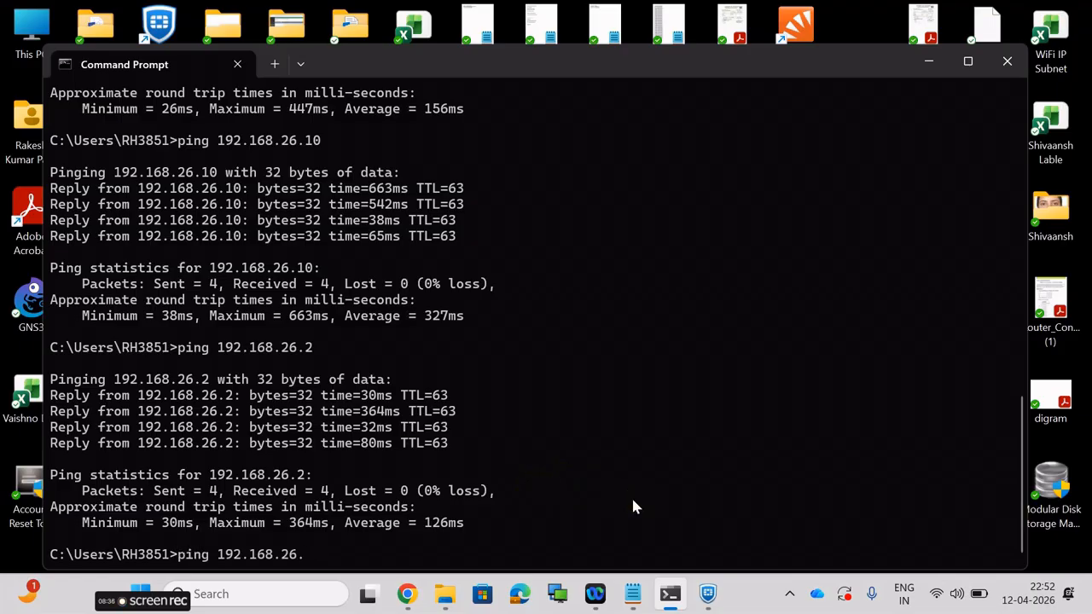
text(3)
key(Return)
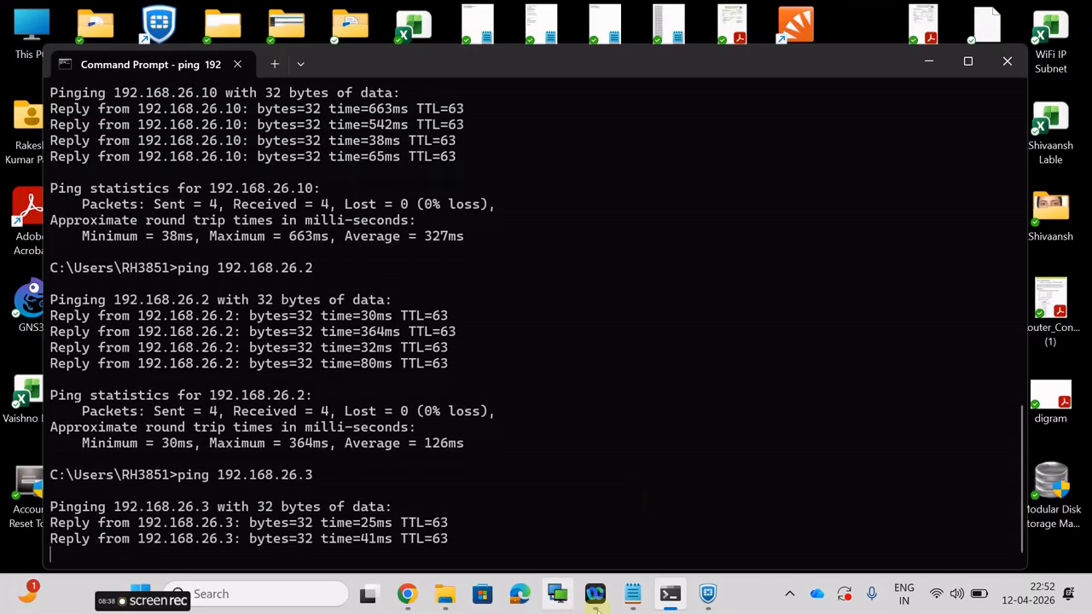
click(709, 593)
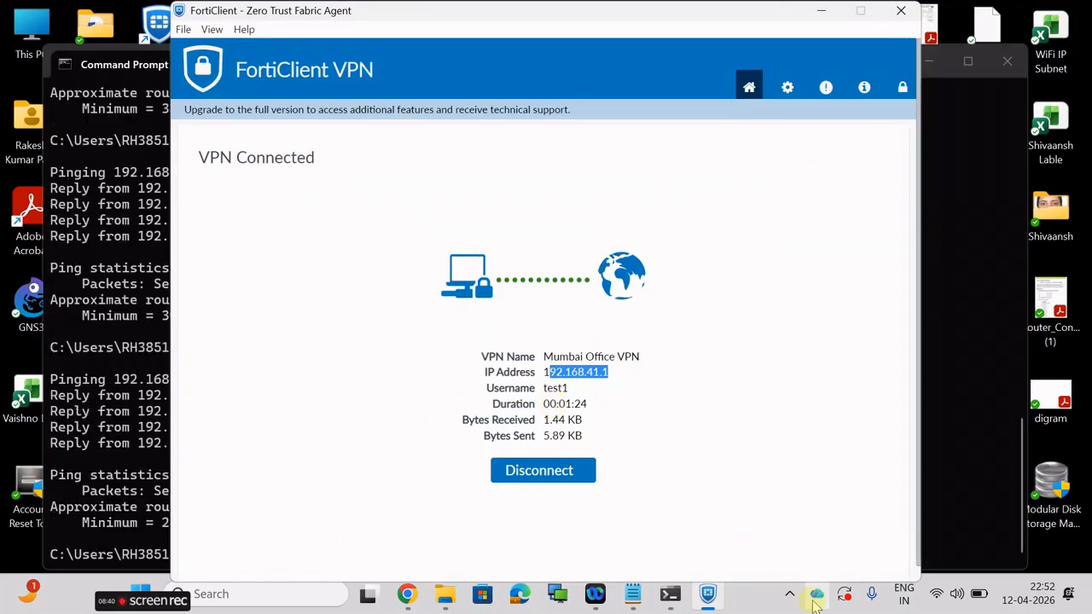
mouse_move(124, 604)
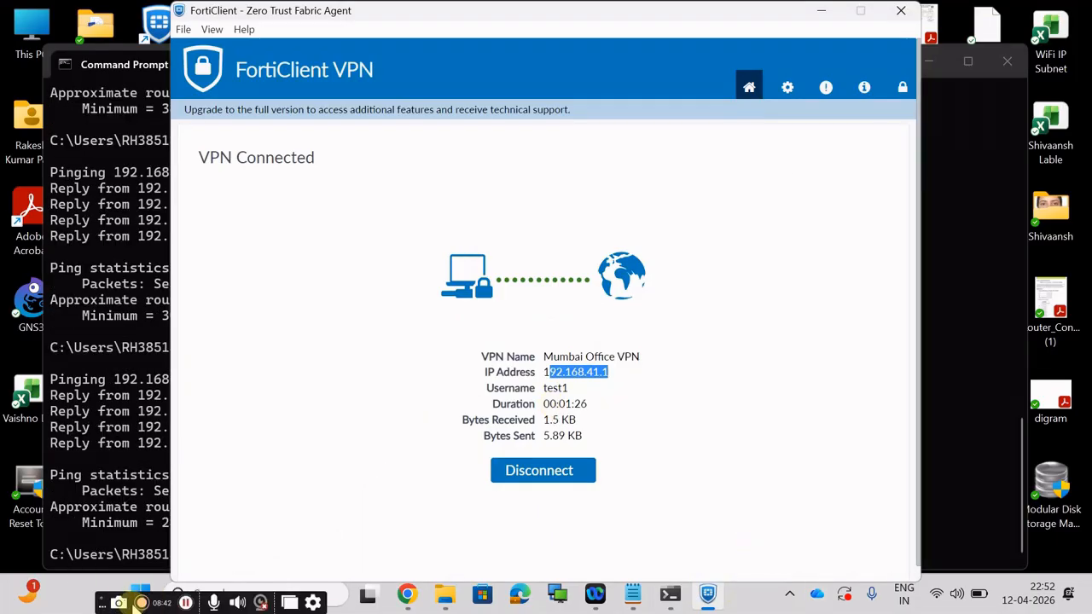